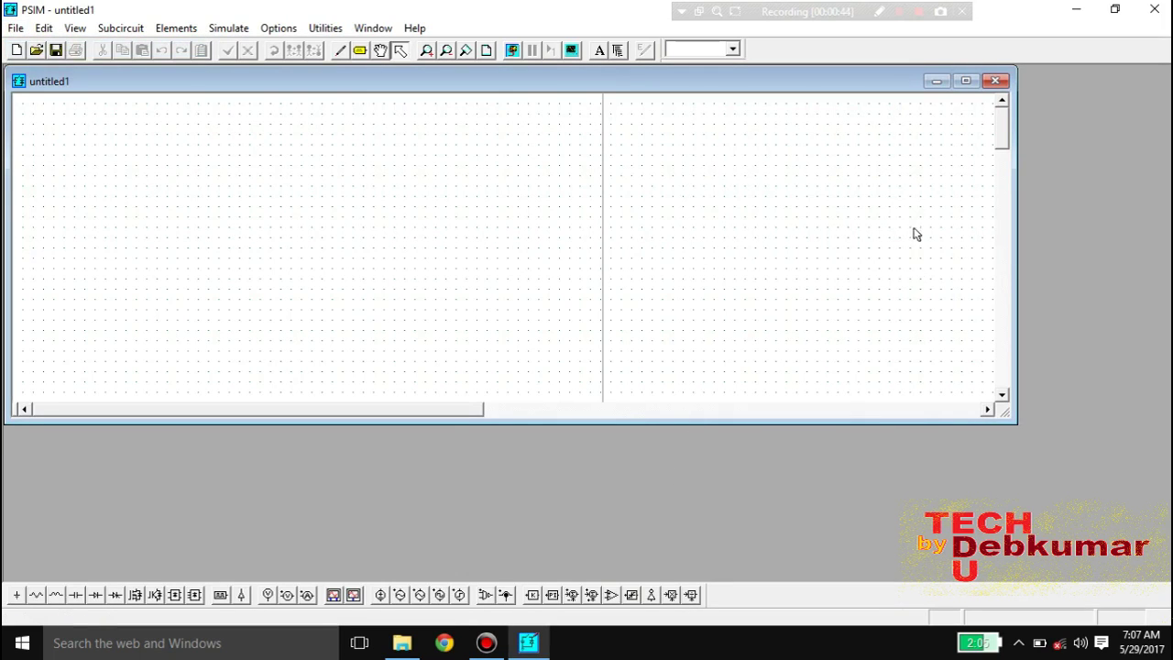
Maximize the untitled1 schematic window so its blank grid fills the PSIM workspace.
click(965, 81)
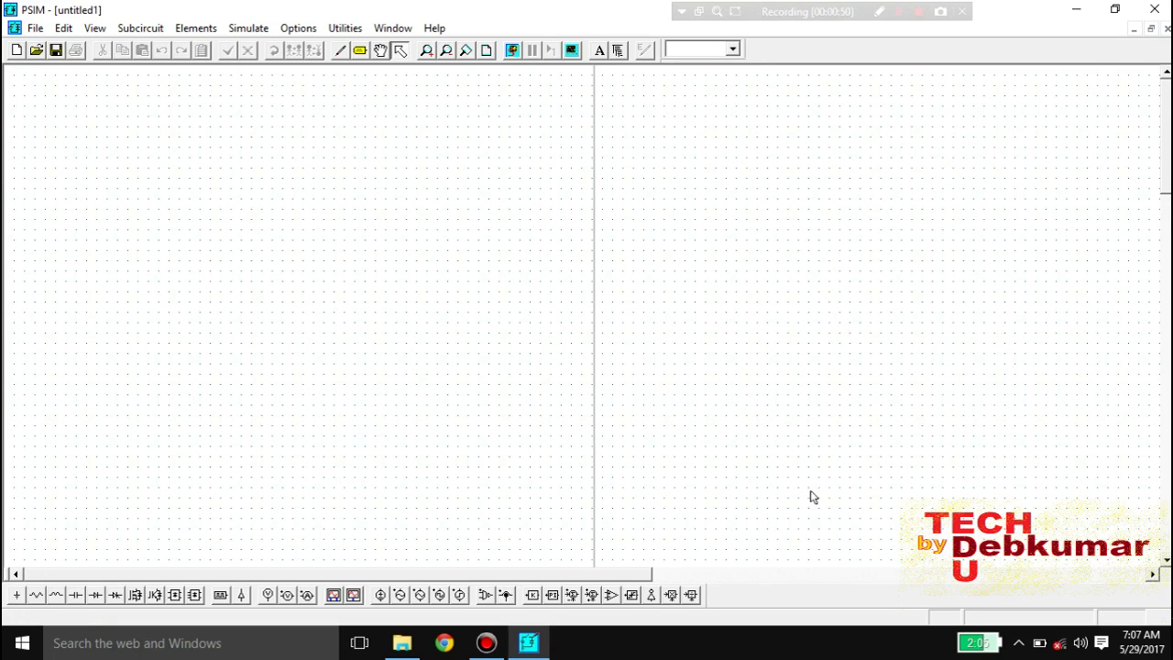
drag(527, 577, 223, 581)
Browse the Elements menu's Power, Control, Other and Sources submenus, ending on Sources.
click(191, 35)
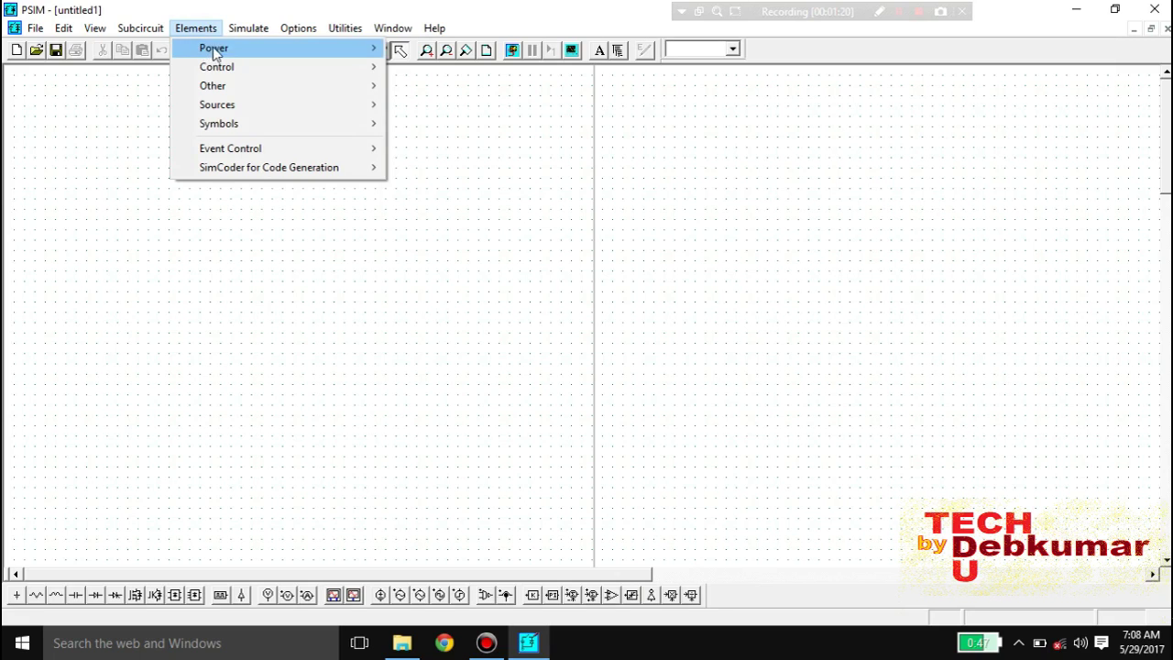
mouse_move(272, 91)
mouse_move(278, 55)
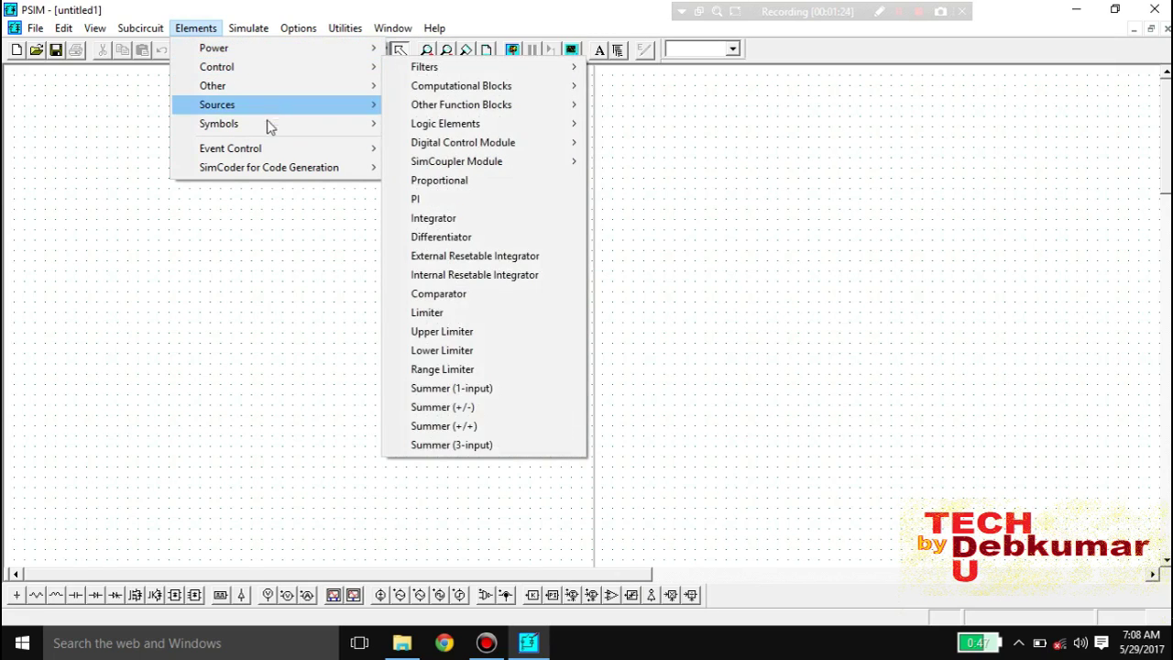
mouse_move(310, 134)
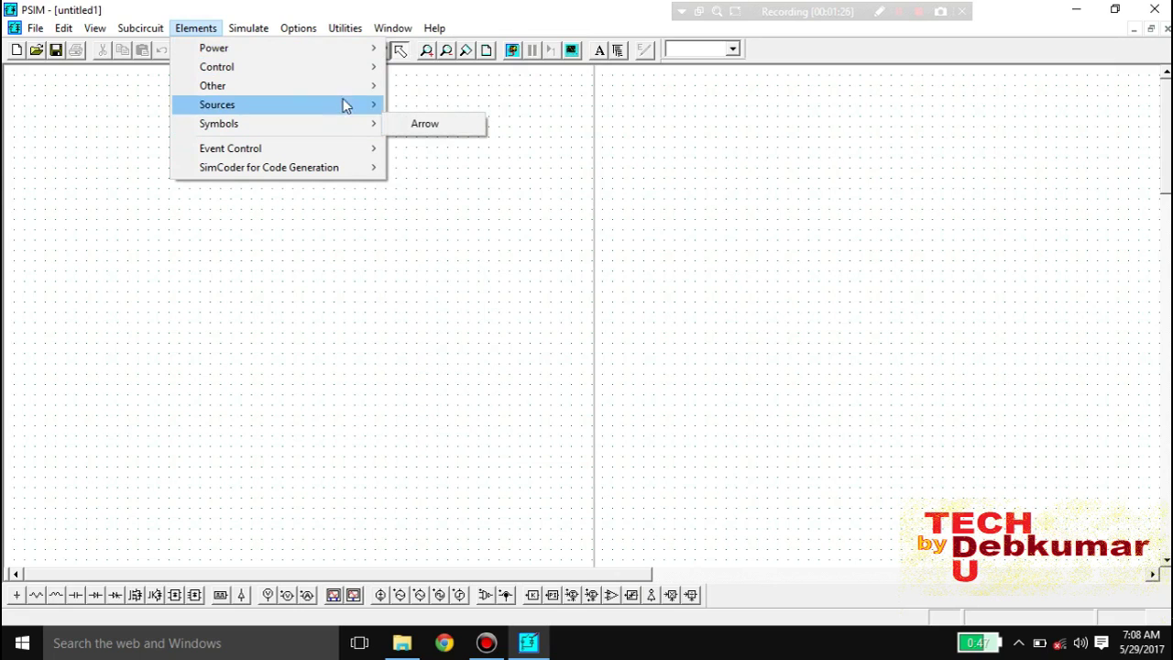
mouse_move(387, 110)
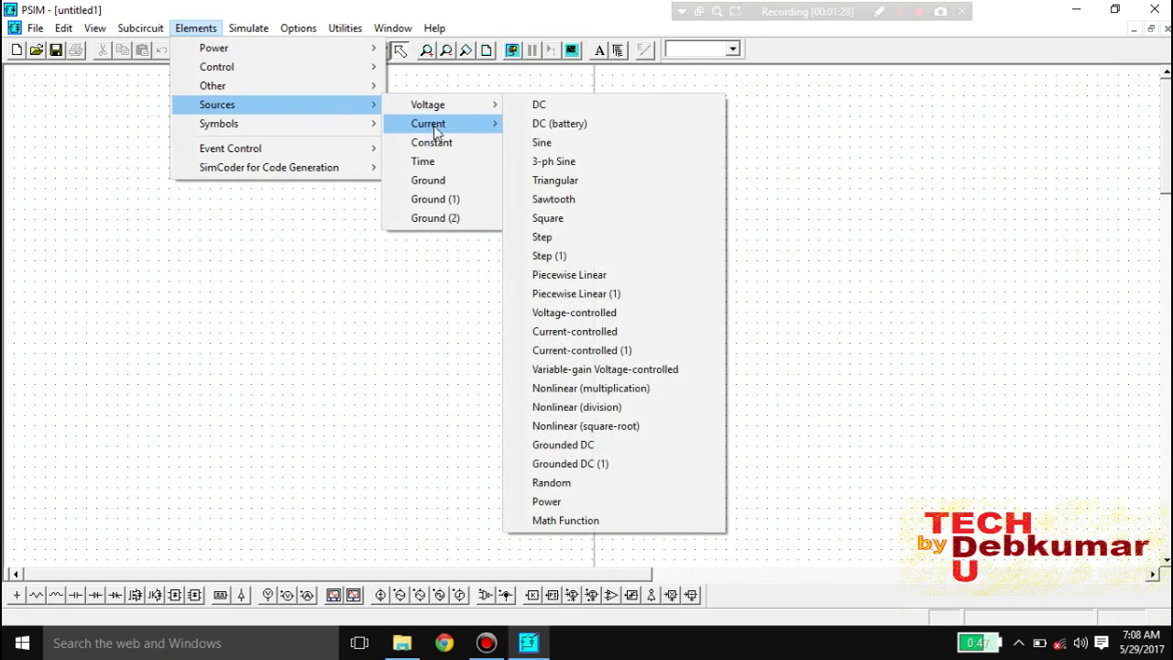
mouse_move(453, 114)
mouse_move(478, 128)
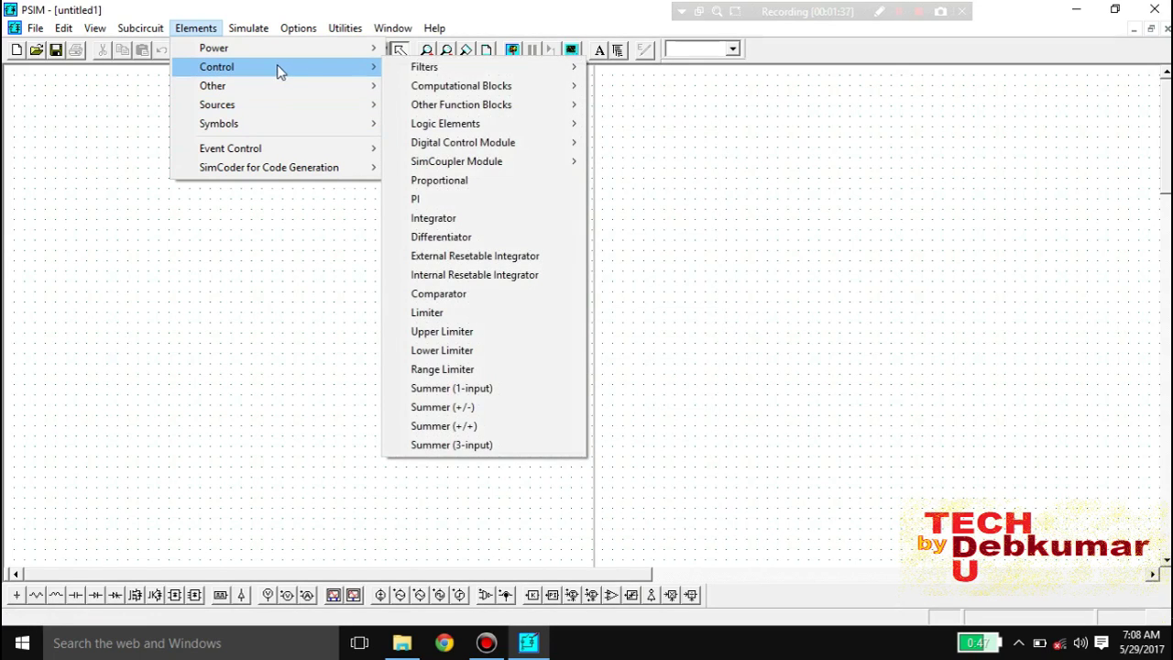
mouse_move(427, 72)
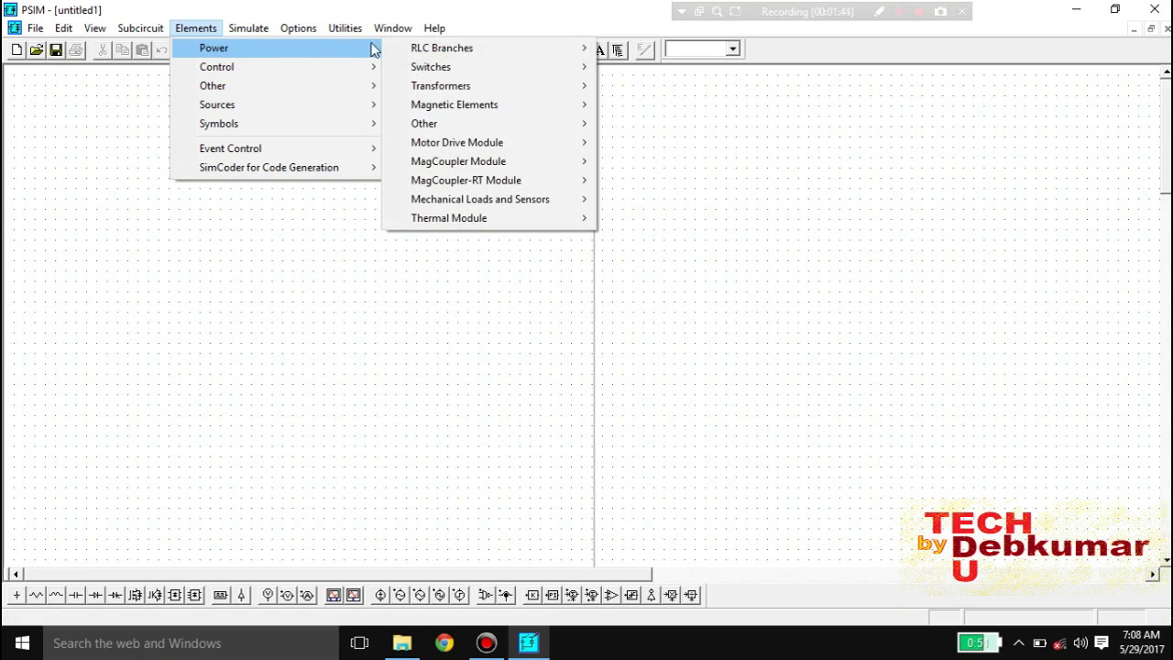
mouse_move(450, 47)
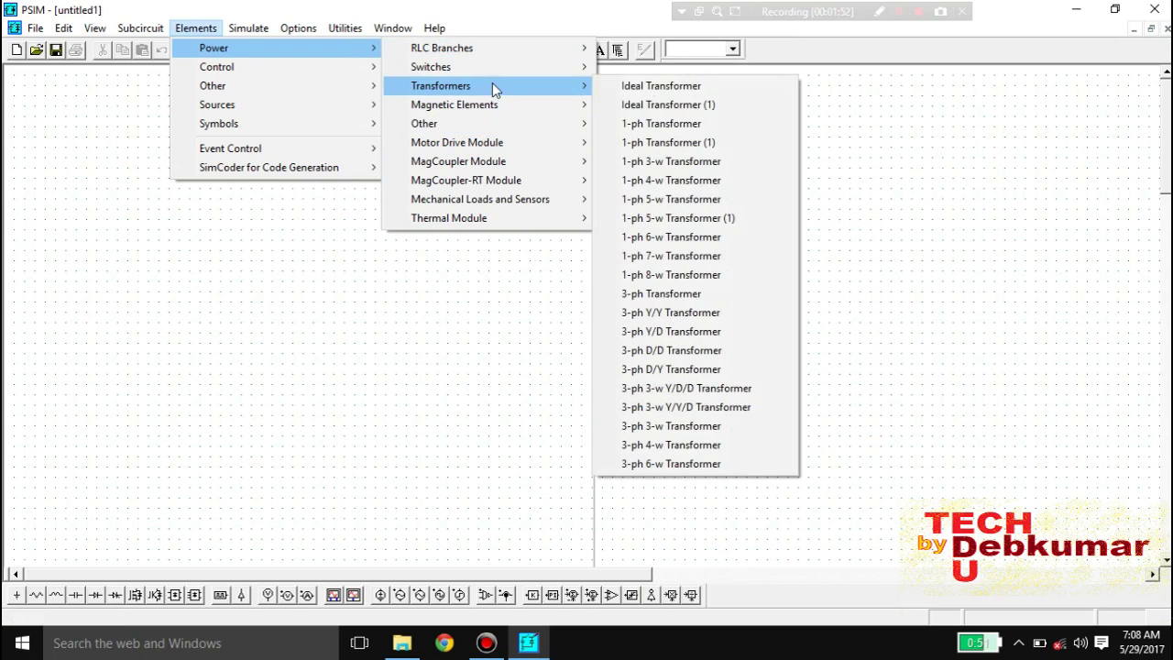
mouse_move(488, 73)
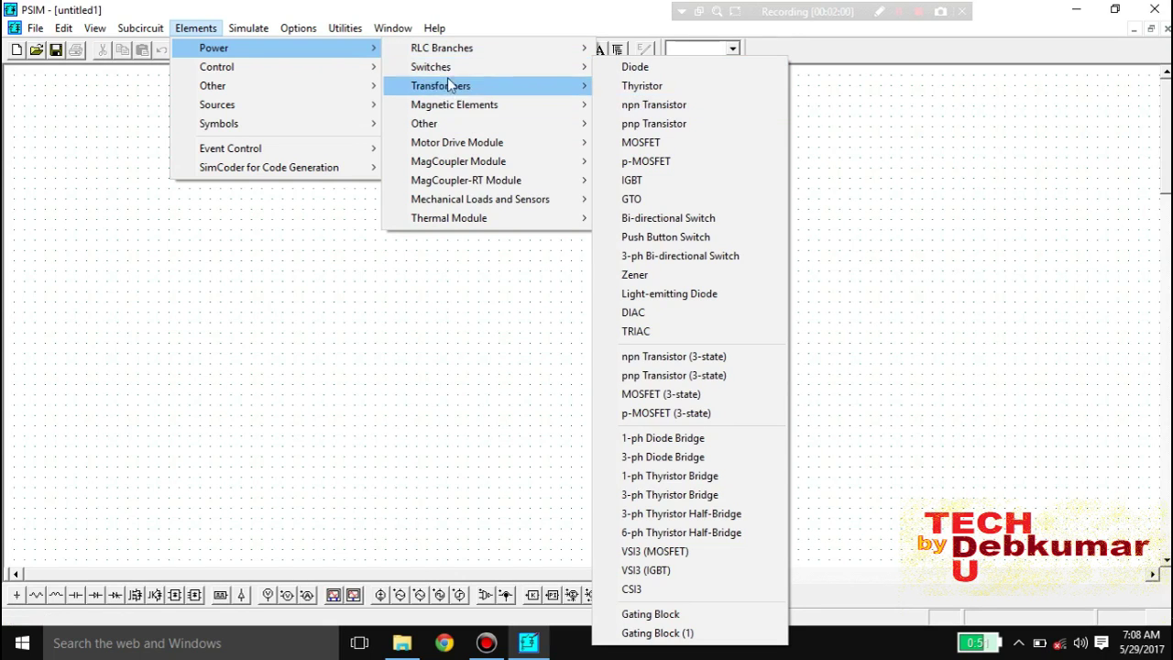
mouse_move(434, 27)
mouse_move(203, 29)
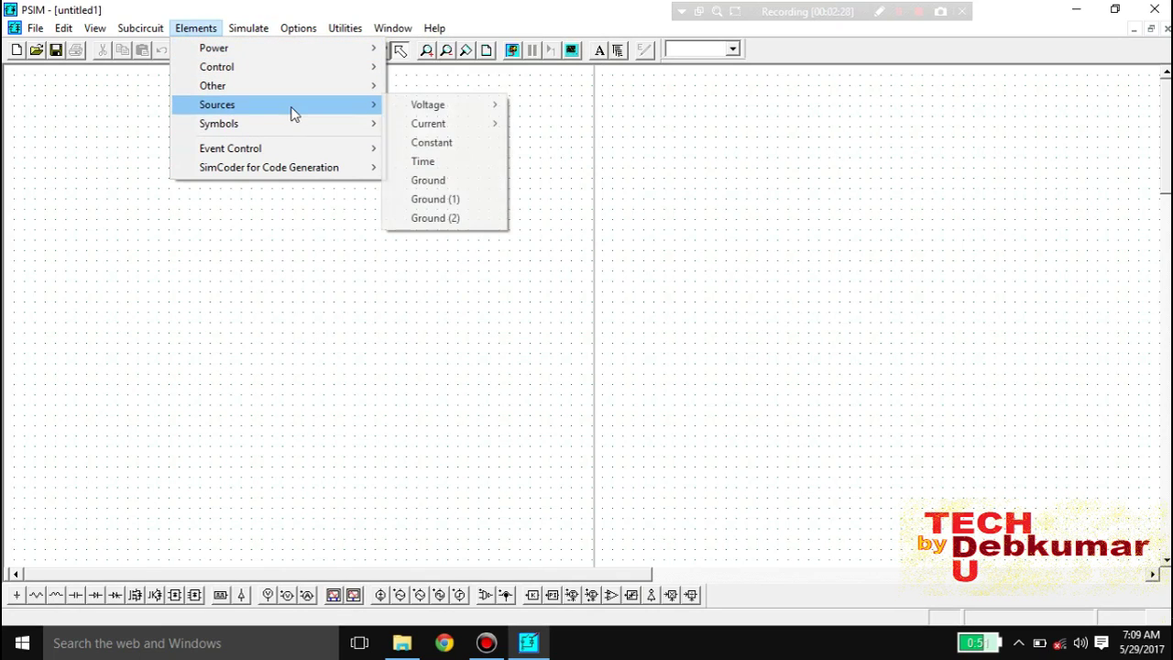
Place a sine voltage source from Sources > Voltage on the canvas's left side.
mouse_move(297, 115)
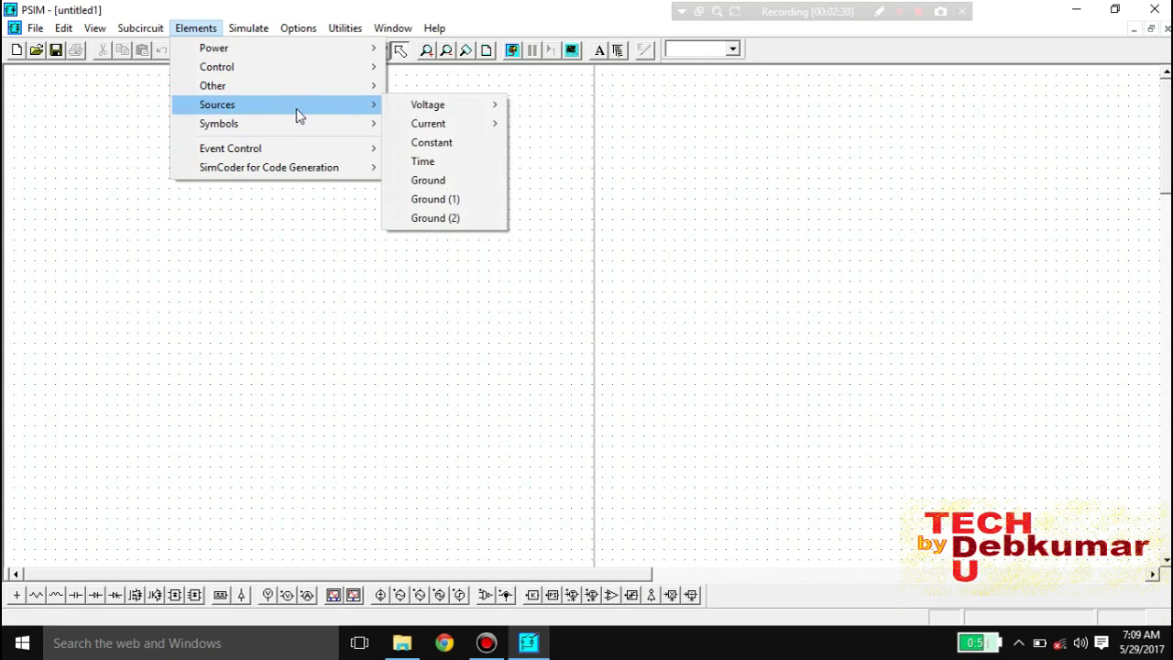
mouse_move(461, 108)
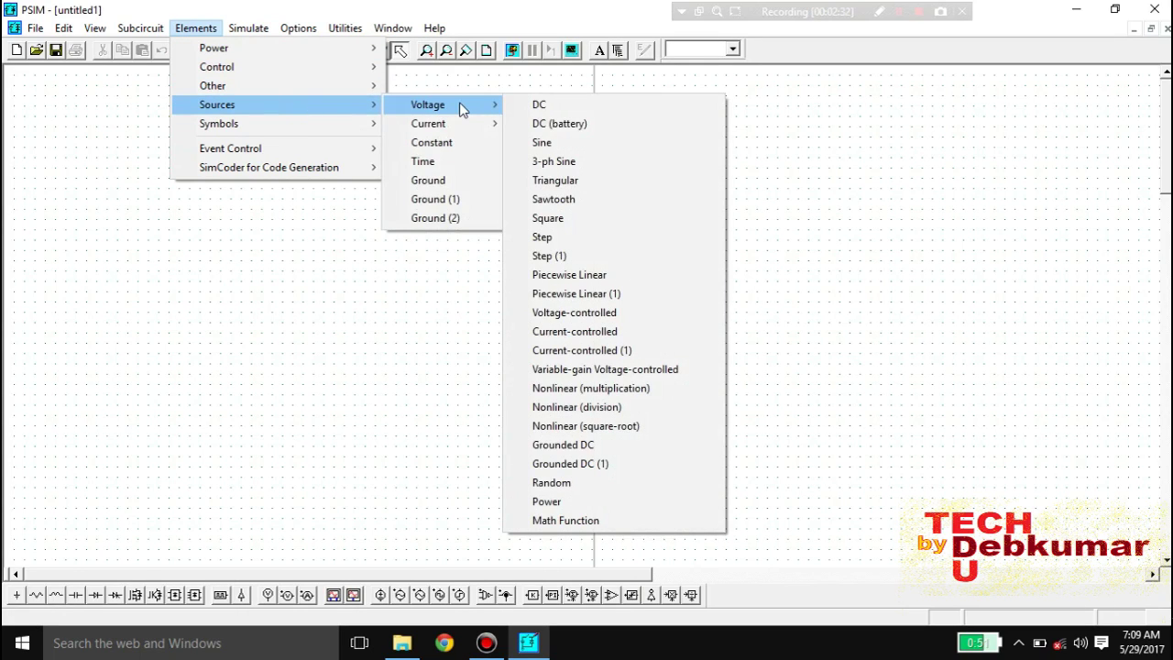
click(545, 144)
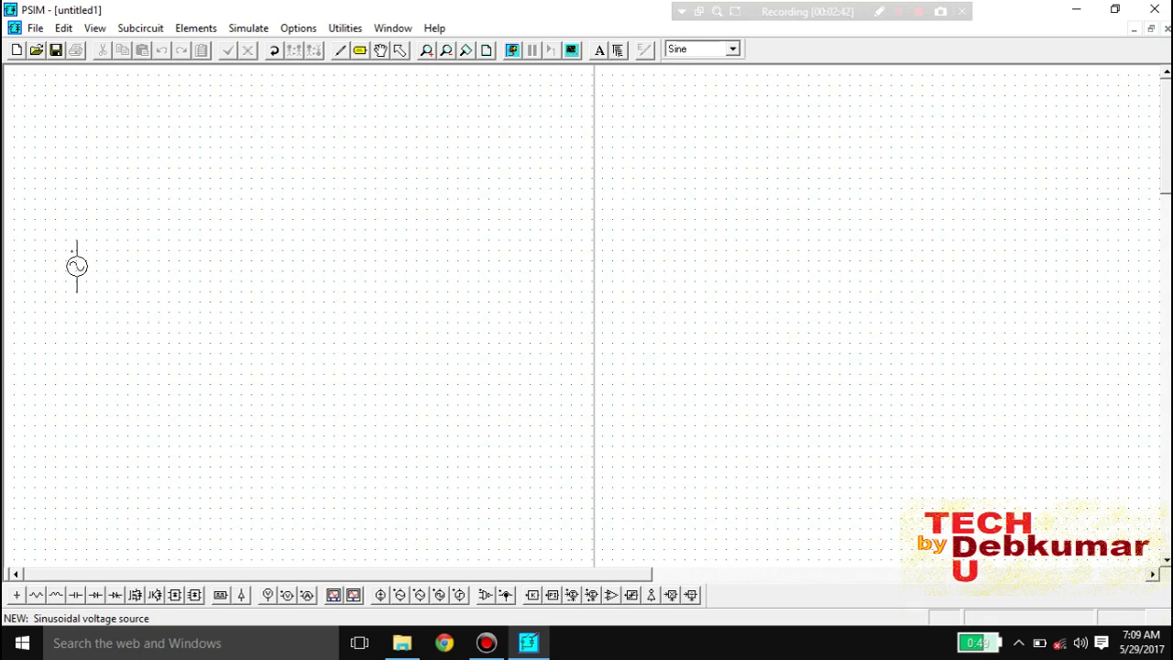
click(84, 265)
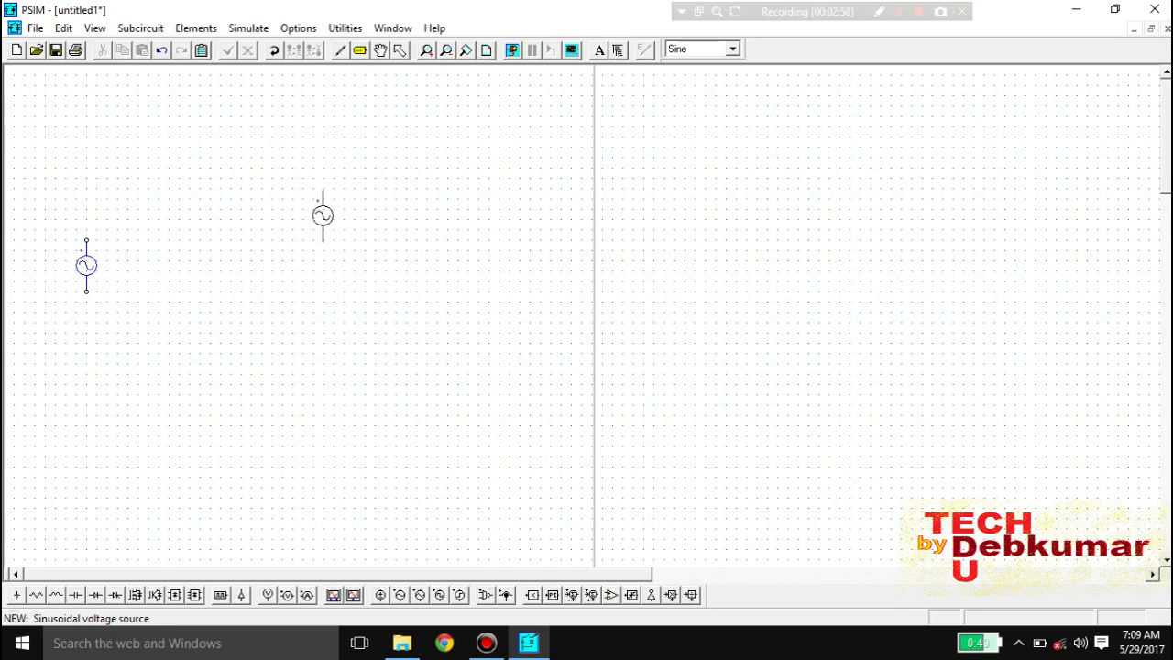
click(399, 53)
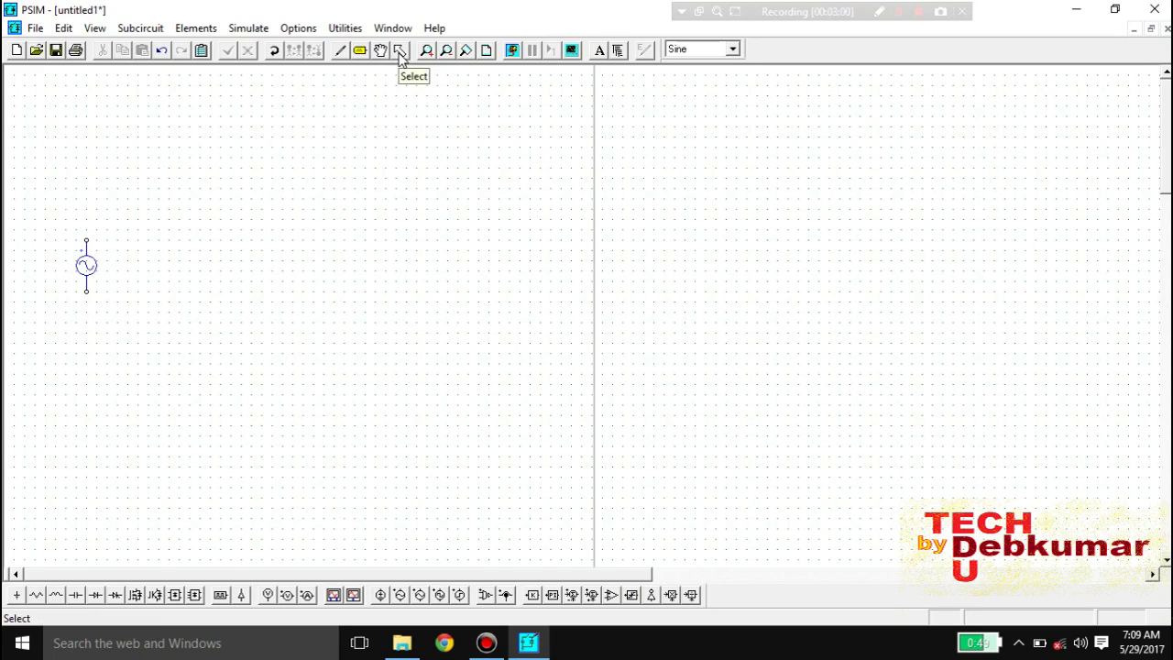
click(399, 51)
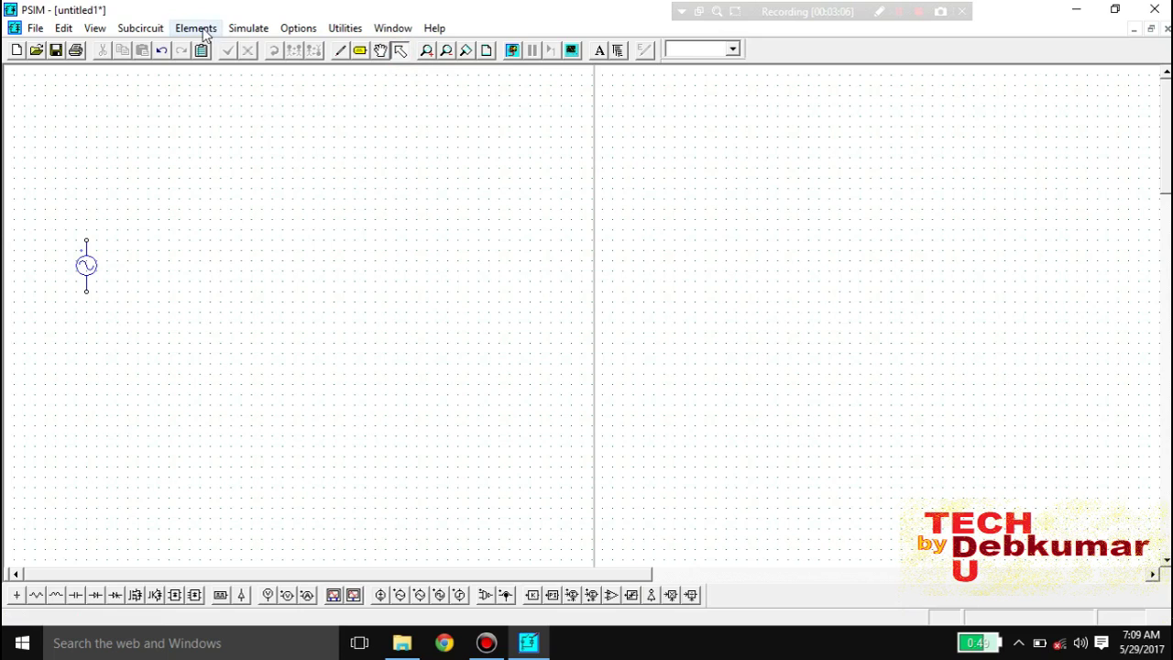
Place a diode from Power > Switches to the upper right of the sine source.
click(190, 30)
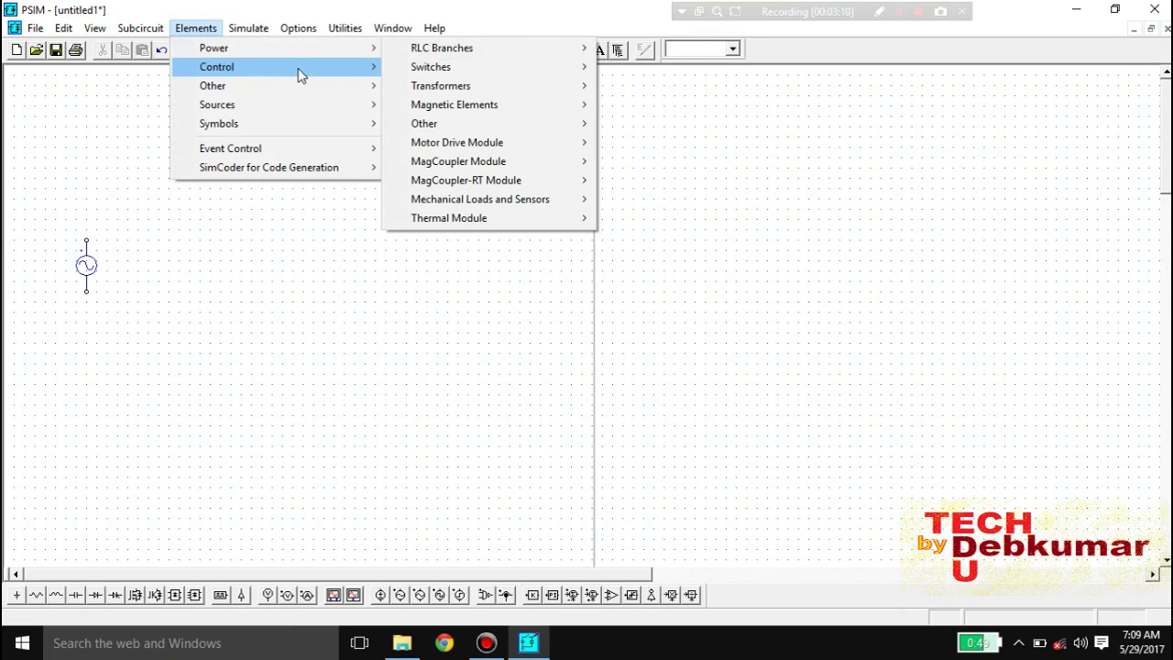
mouse_move(329, 75)
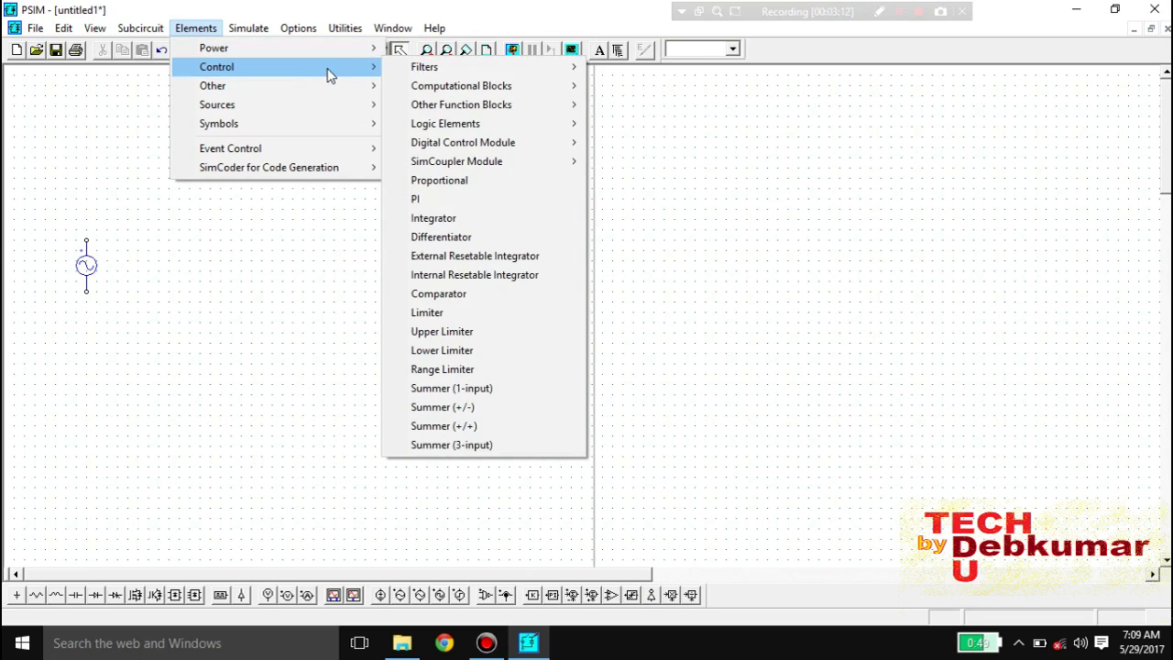
mouse_move(366, 48)
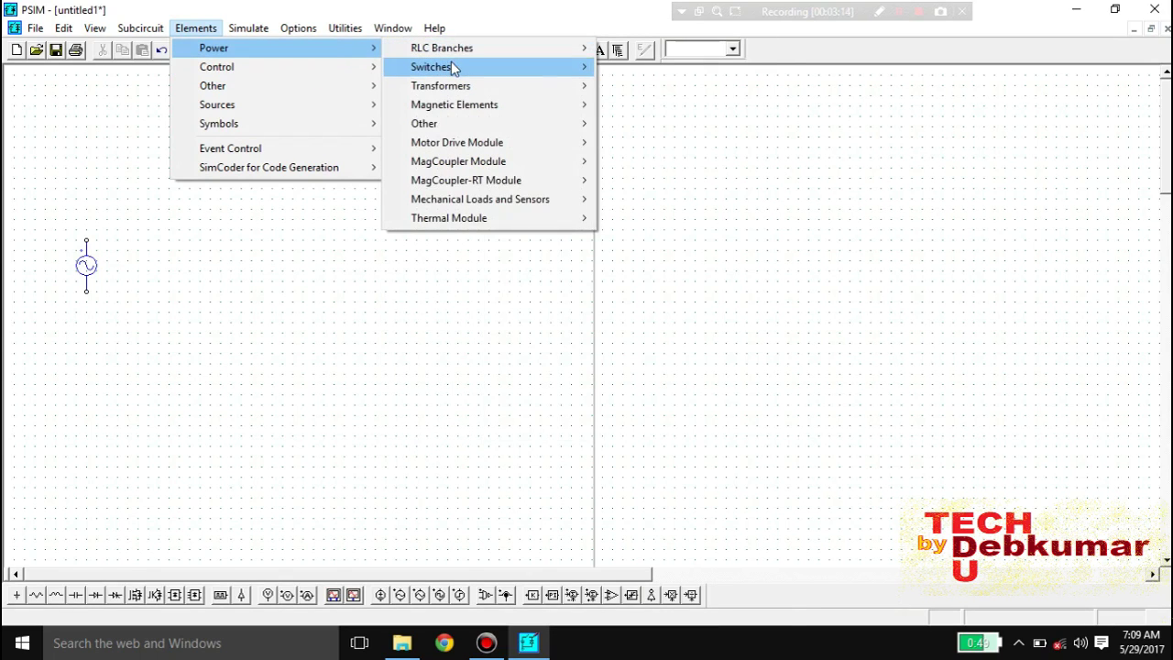
mouse_move(453, 68)
click(635, 67)
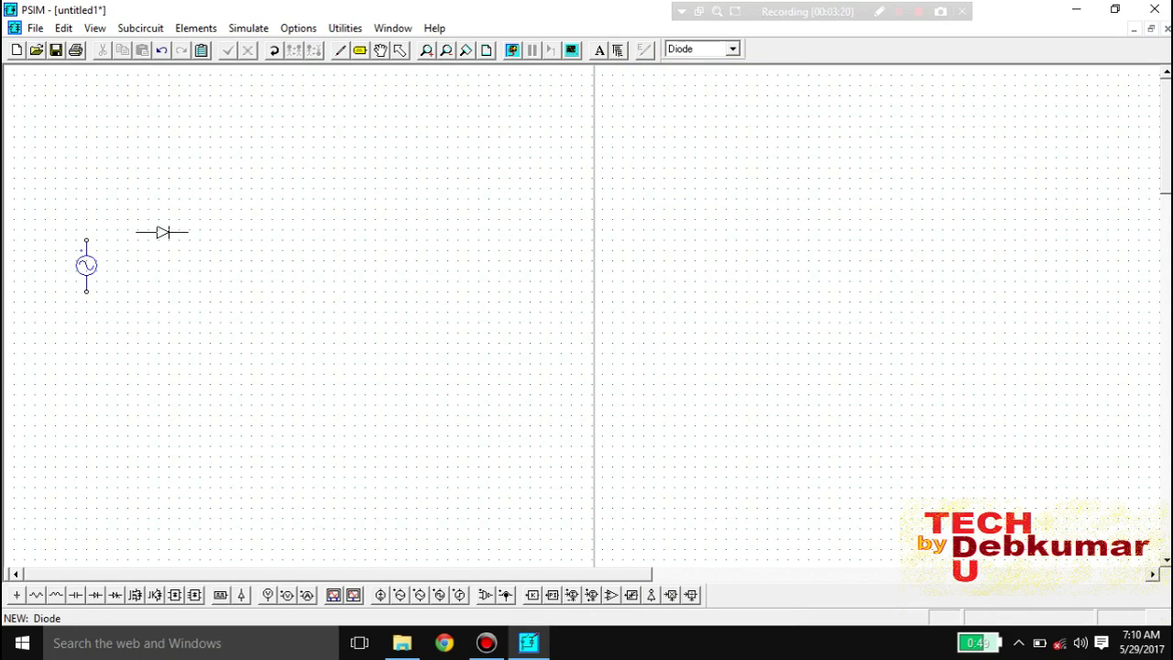
click(163, 230)
key(Escape)
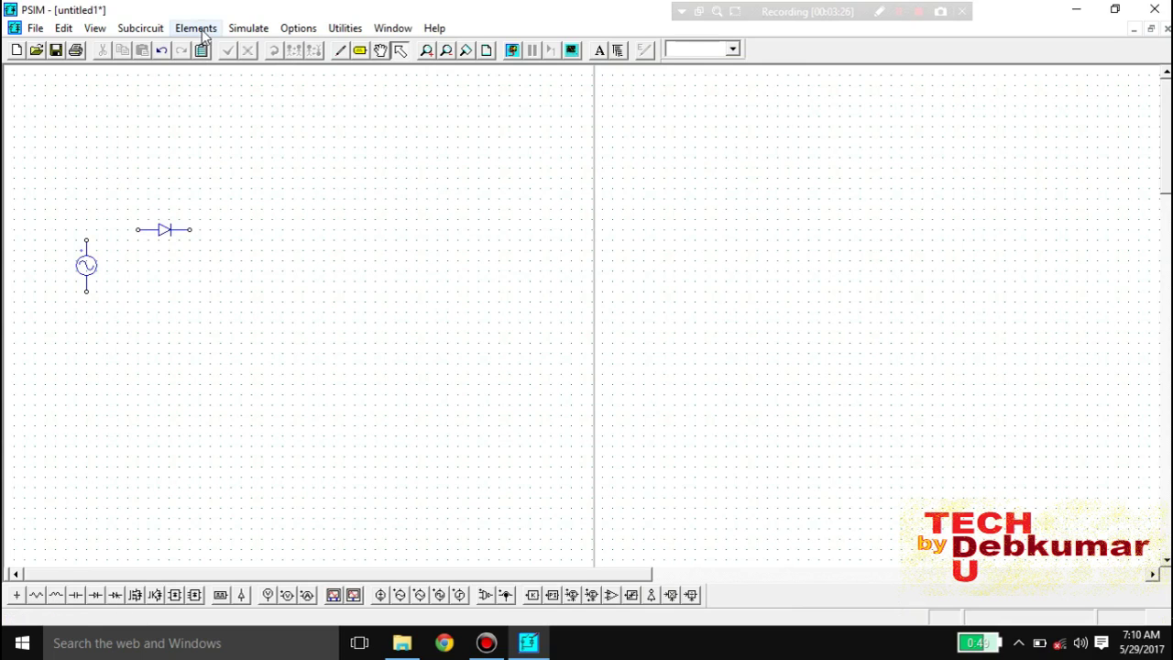
Place a resistor, rotated to stand vertically, to the right of the diode.
click(36, 596)
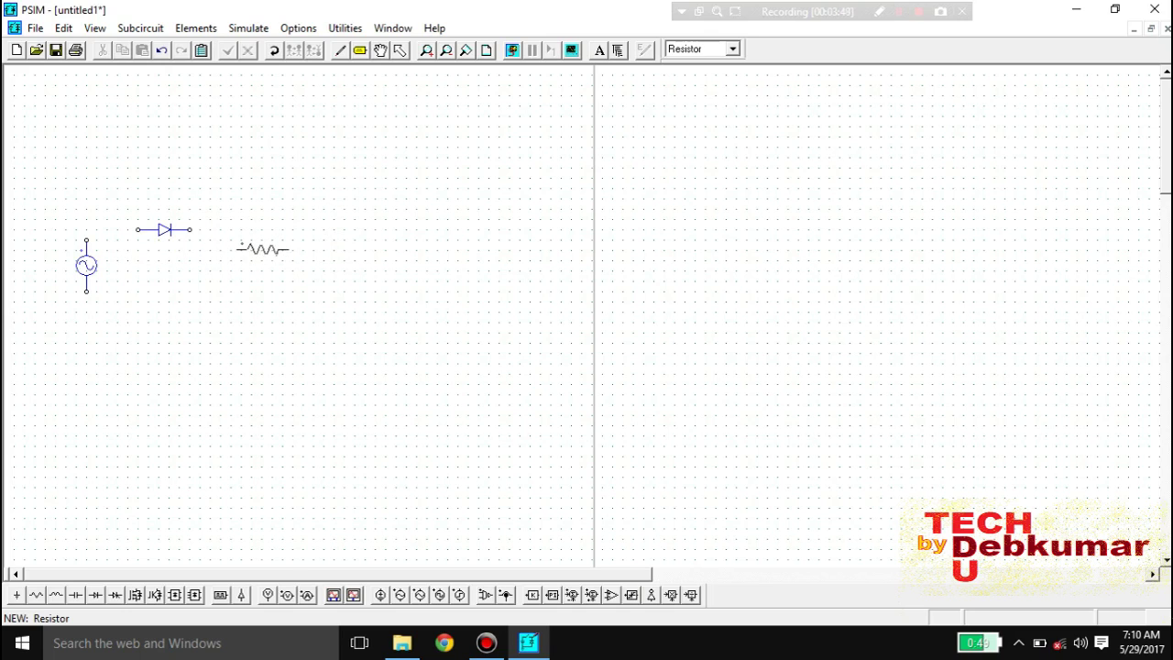
right_click(261, 229)
right_click(262, 240)
right_click(266, 243)
right_click(267, 240)
right_click(267, 241)
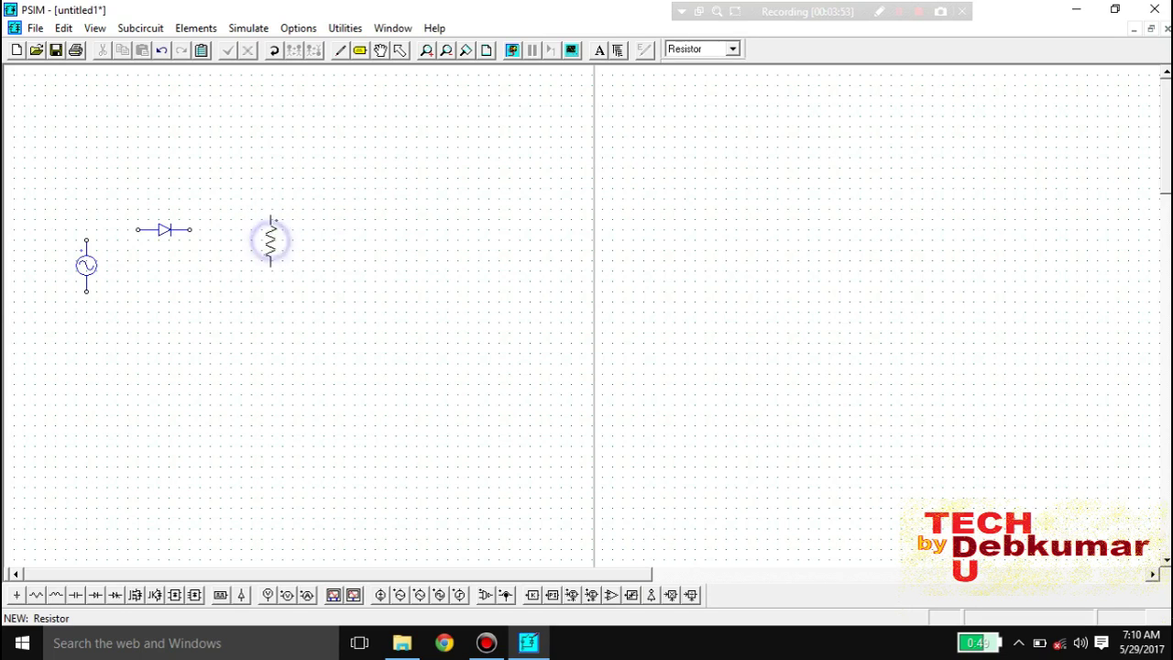
click(272, 52)
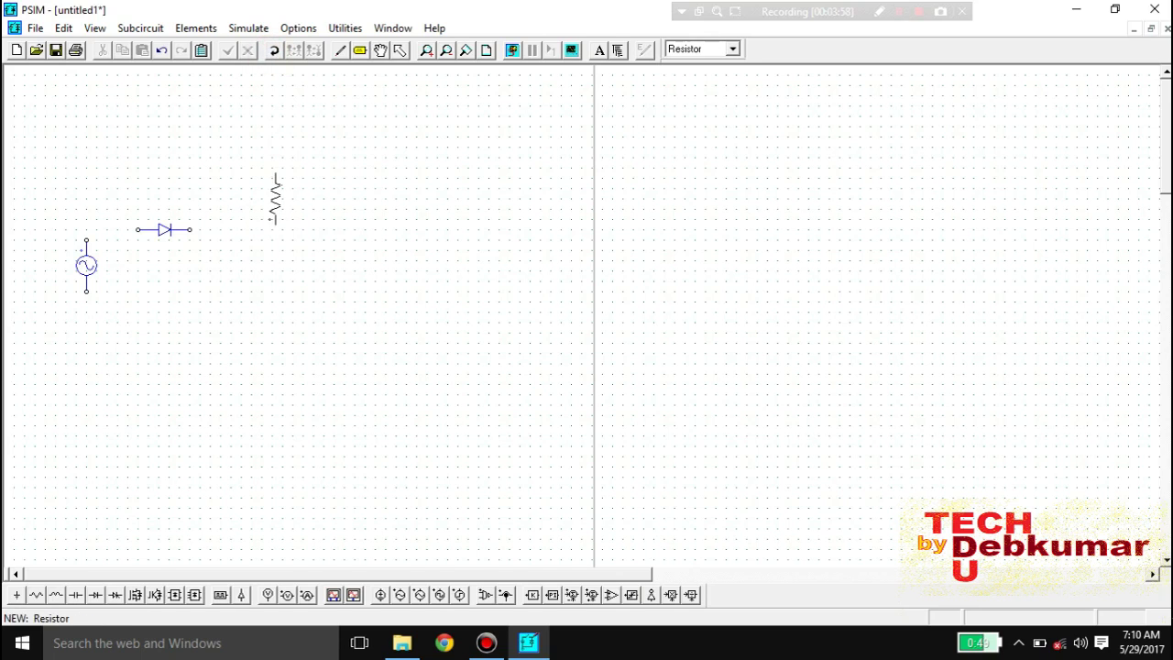
right_click(271, 218)
right_click(275, 206)
click(272, 254)
key(Escape)
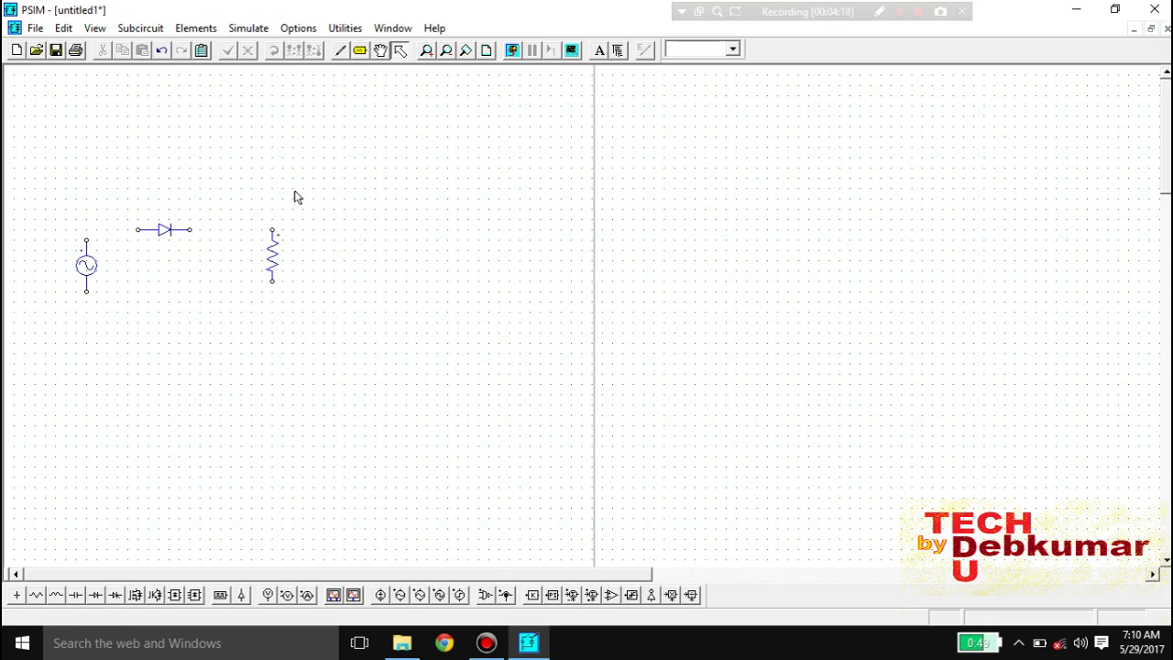
Wire the source top through the diode to the resistor, and the source bottom to the resistor bottom.
click(340, 53)
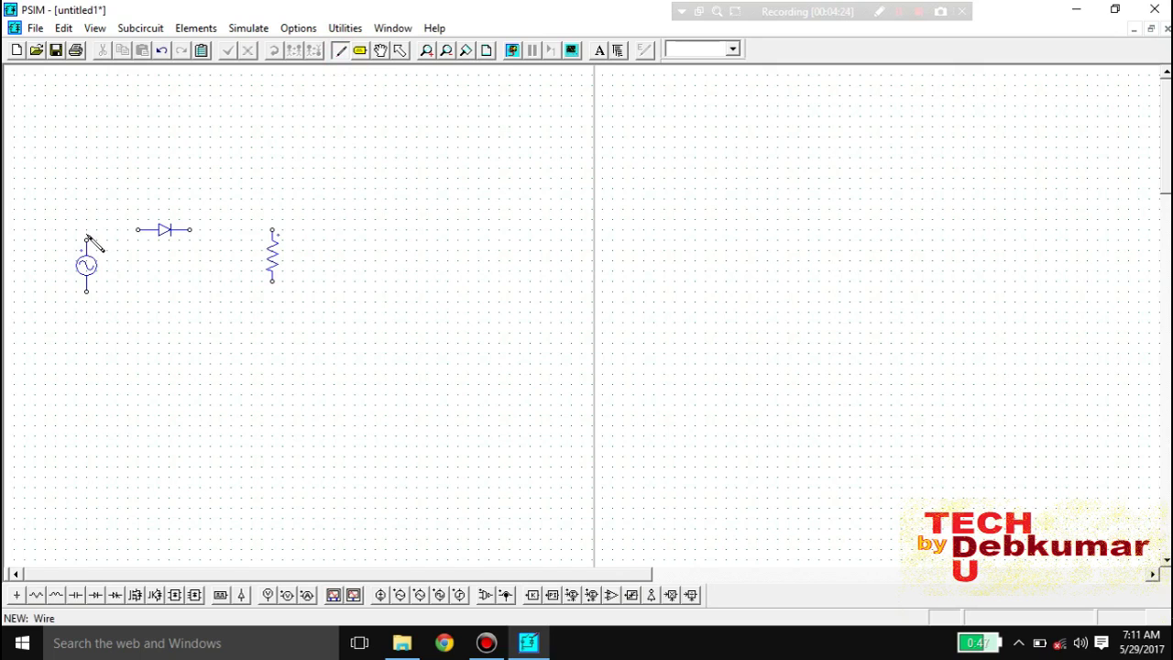
drag(87, 240, 272, 231)
drag(86, 292, 273, 293)
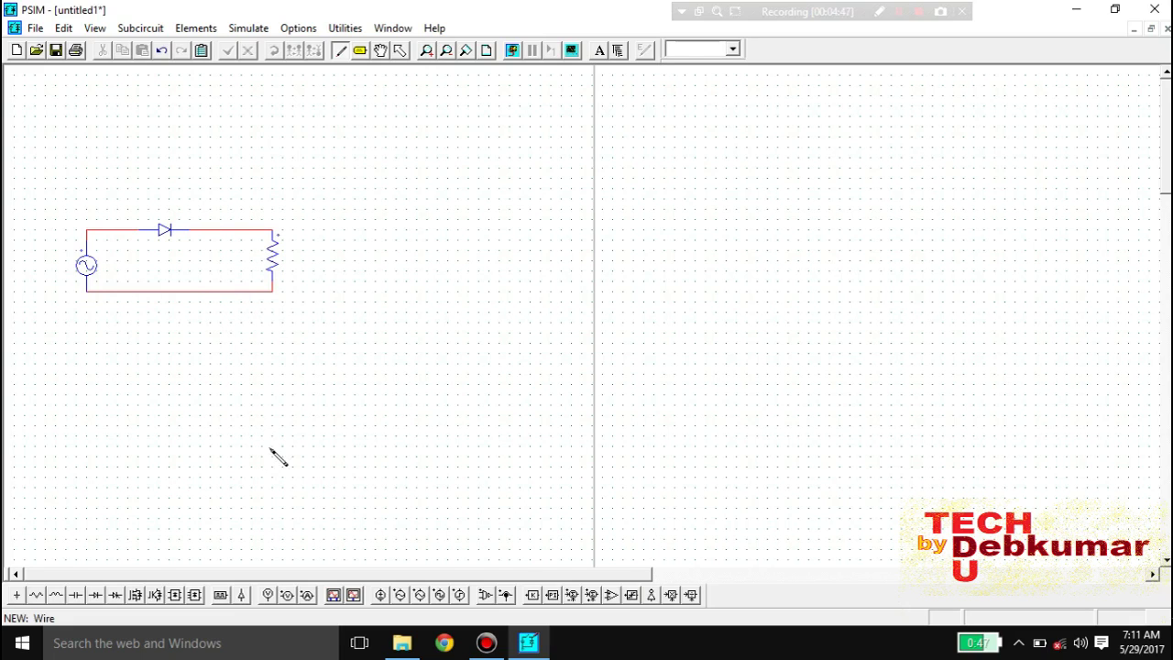
Attach a node-to-ground voltage probe to the resistor's top node.
click(267, 595)
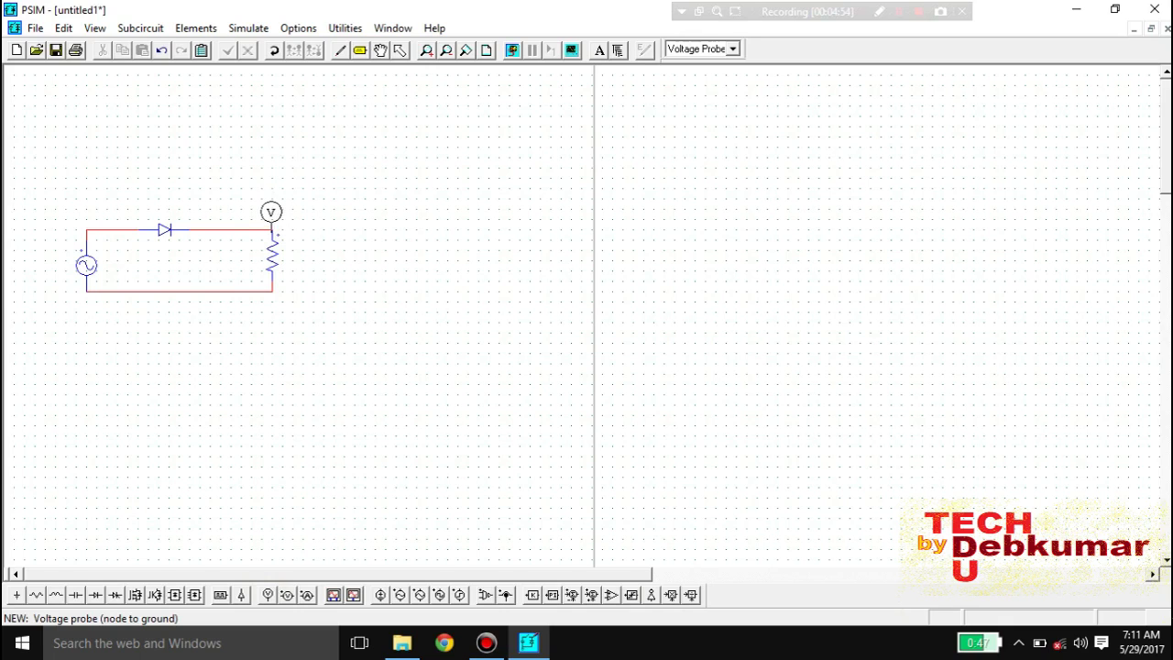
click(271, 229)
Pick up an AC voltmeter from Elements > Other > Probes.
click(196, 28)
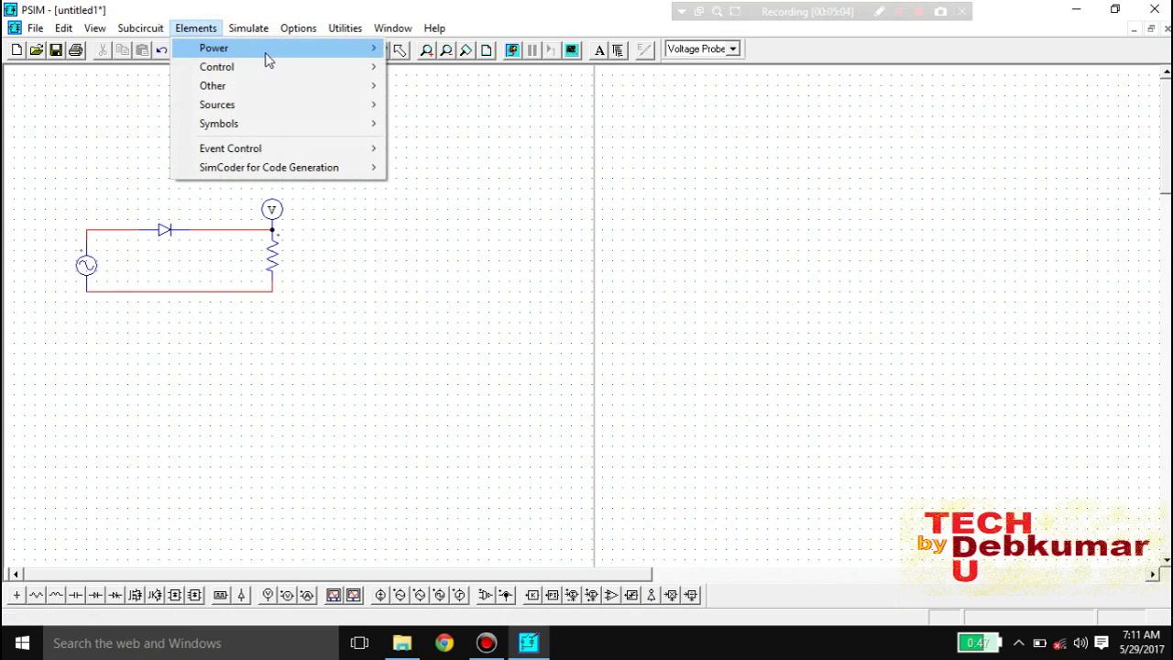
mouse_move(270, 55)
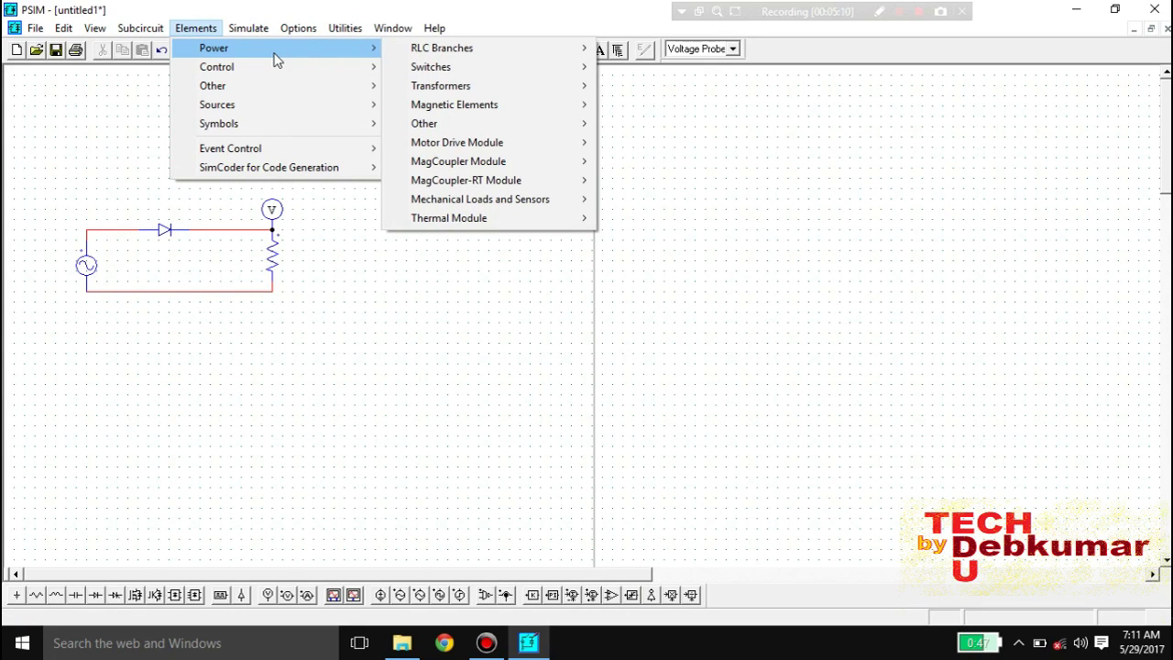
mouse_move(328, 110)
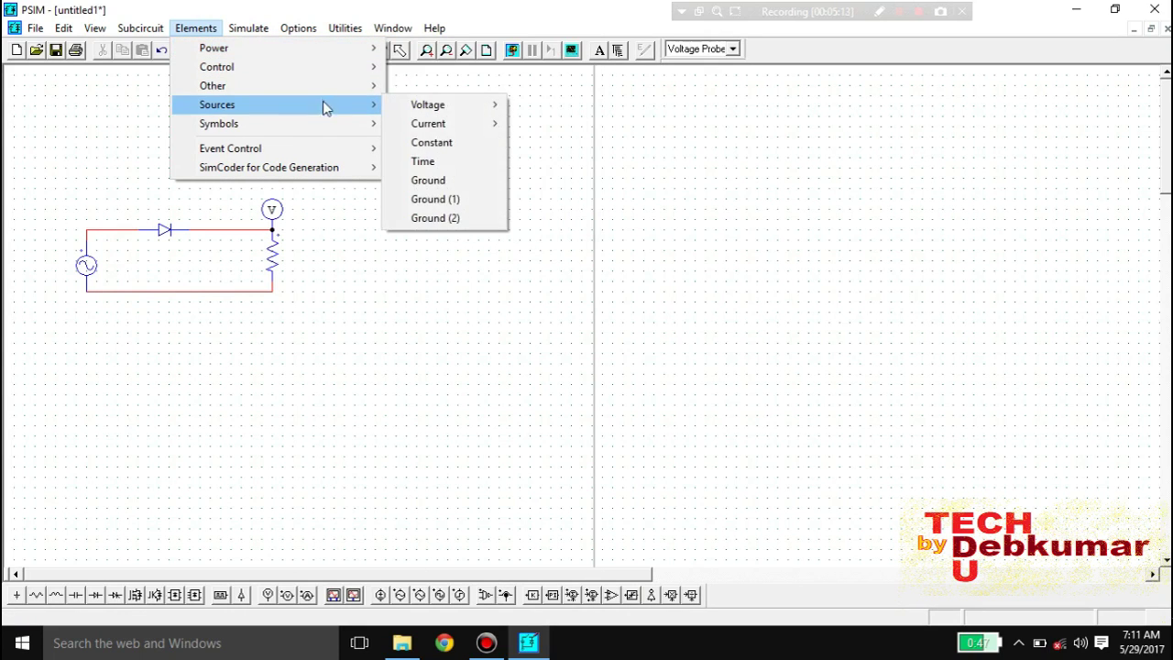
mouse_move(335, 70)
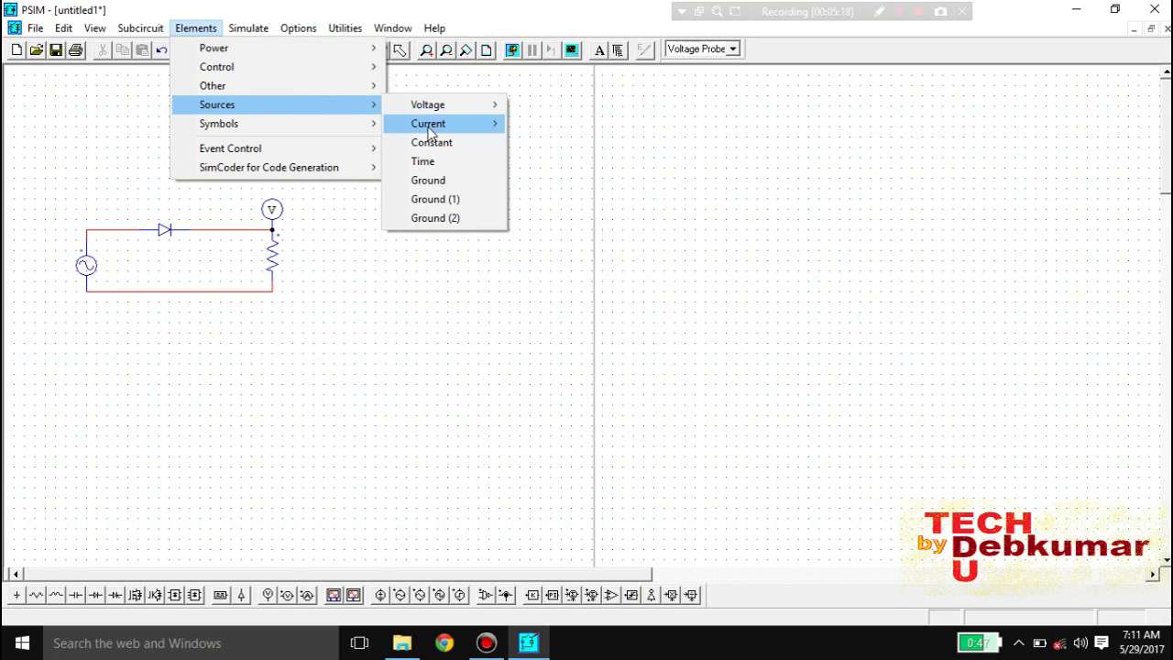
mouse_move(437, 105)
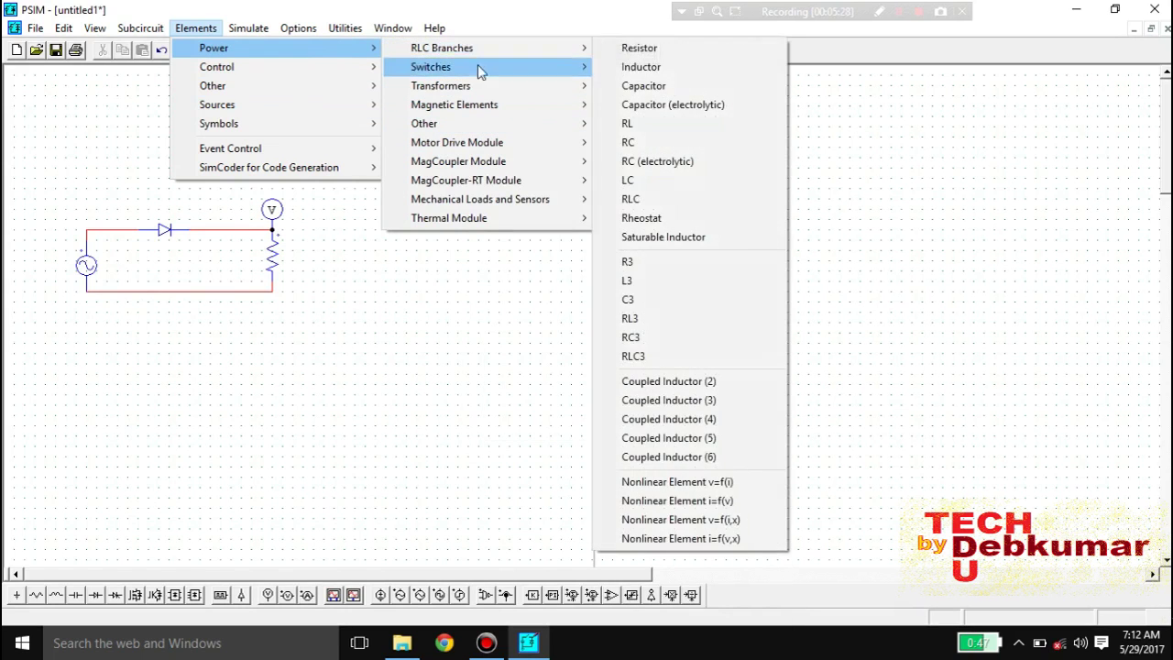
mouse_move(455, 60)
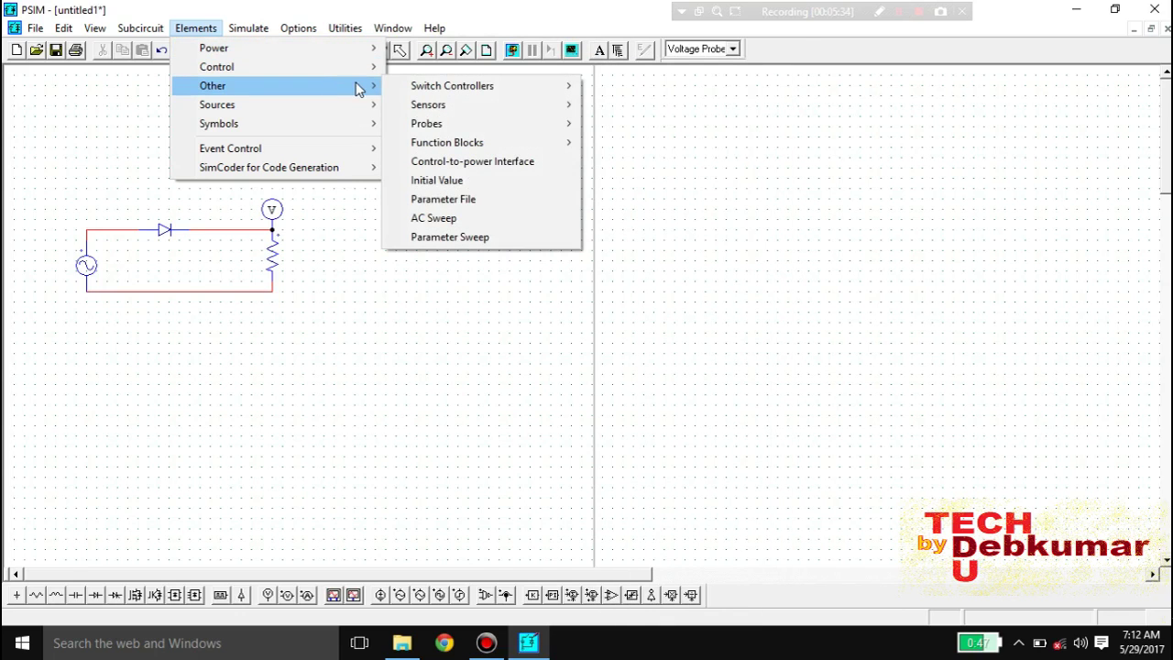
mouse_move(440, 124)
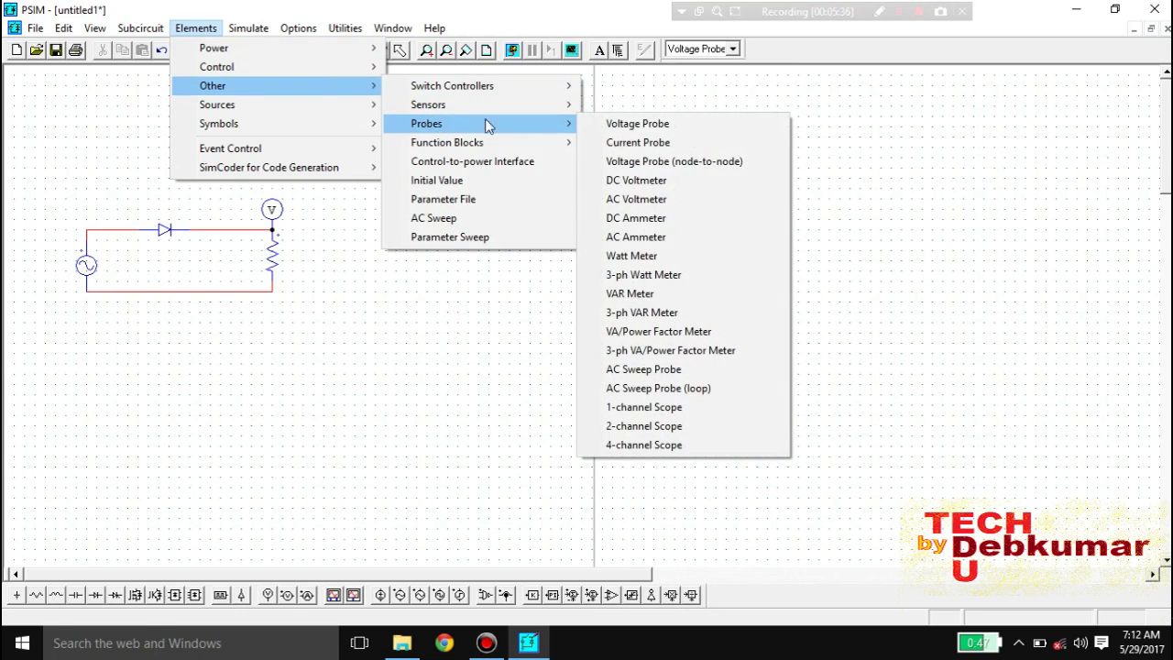
click(645, 198)
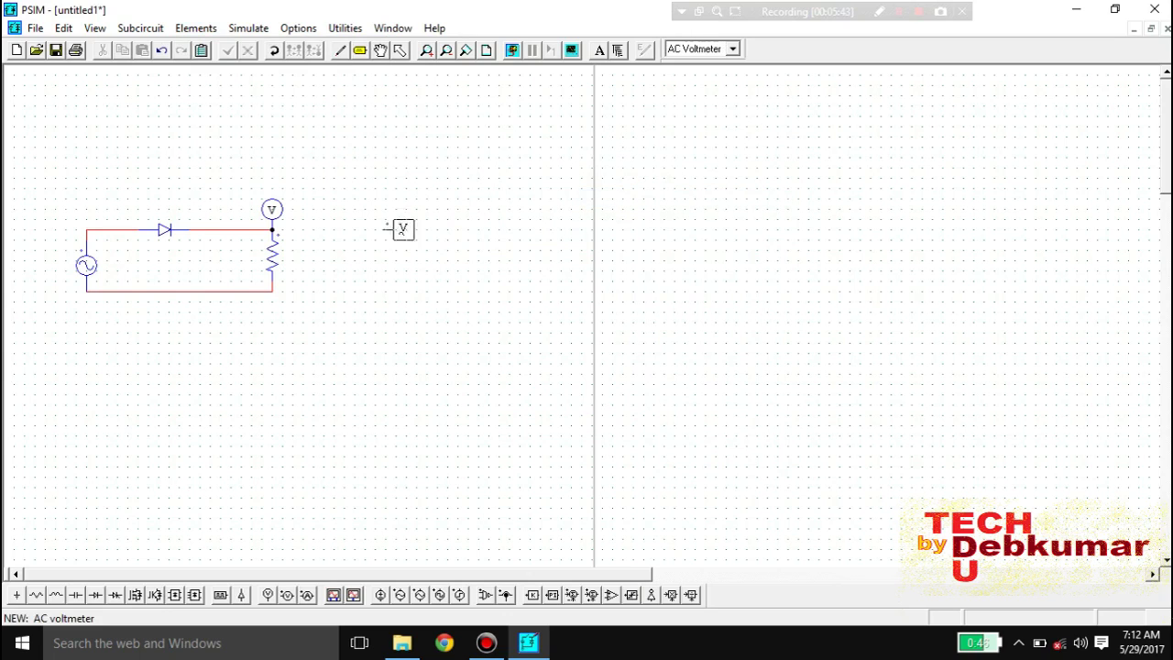
Browse the Elements submenus and pick up a ground-referenced voltage probe.
click(198, 30)
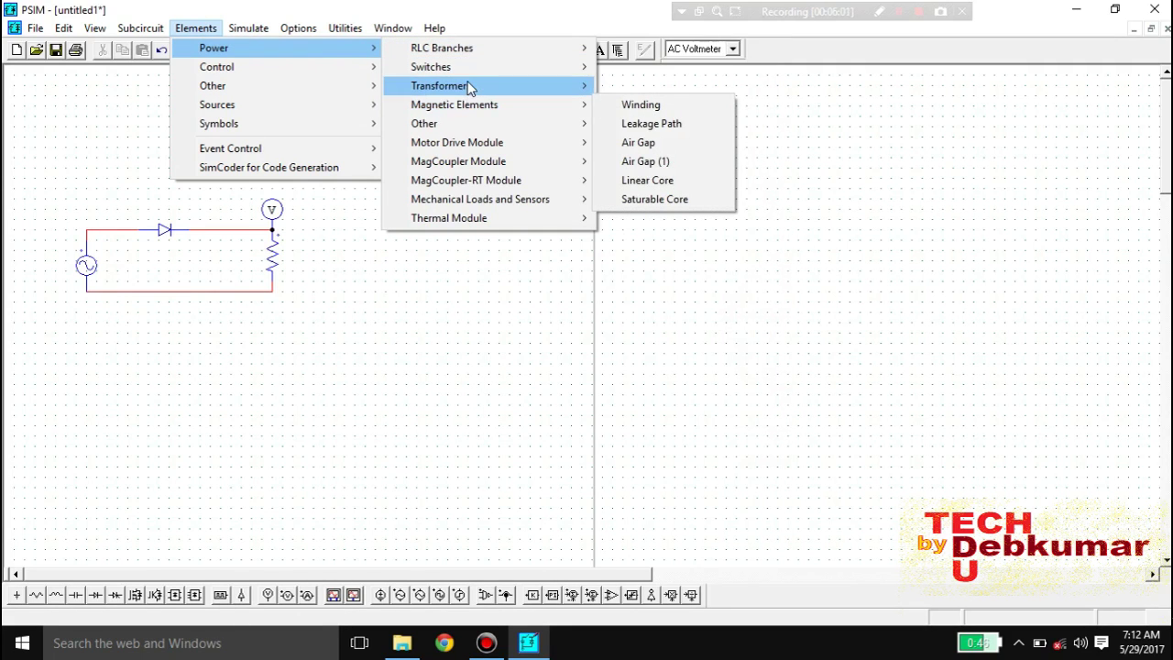
mouse_move(485, 75)
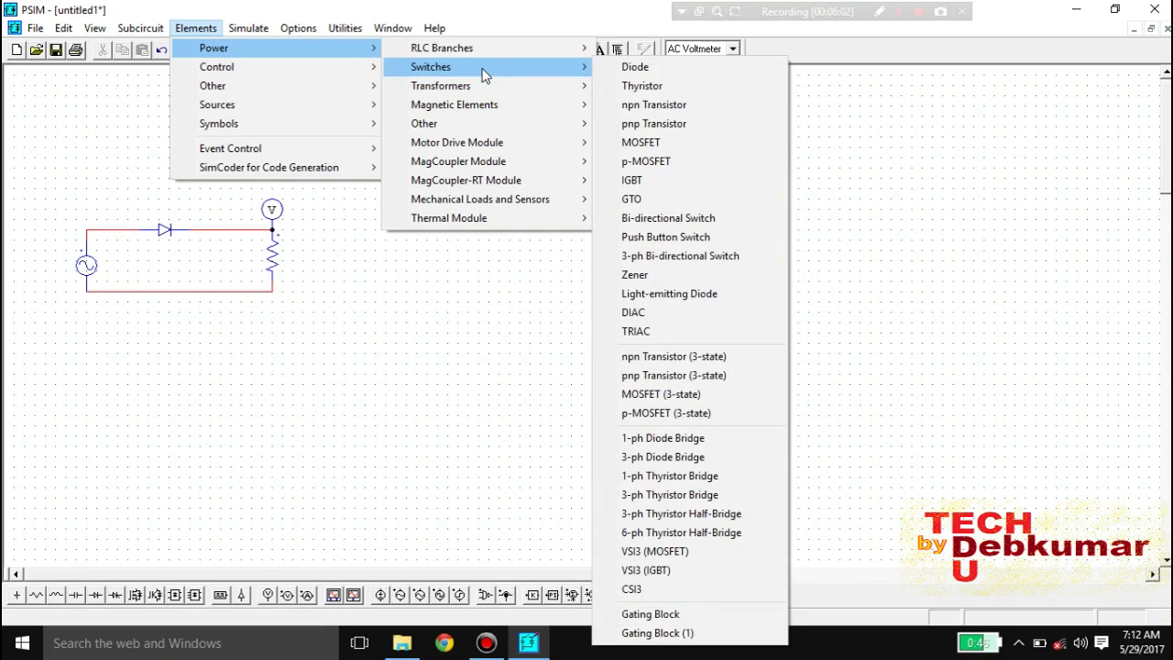
mouse_move(500, 51)
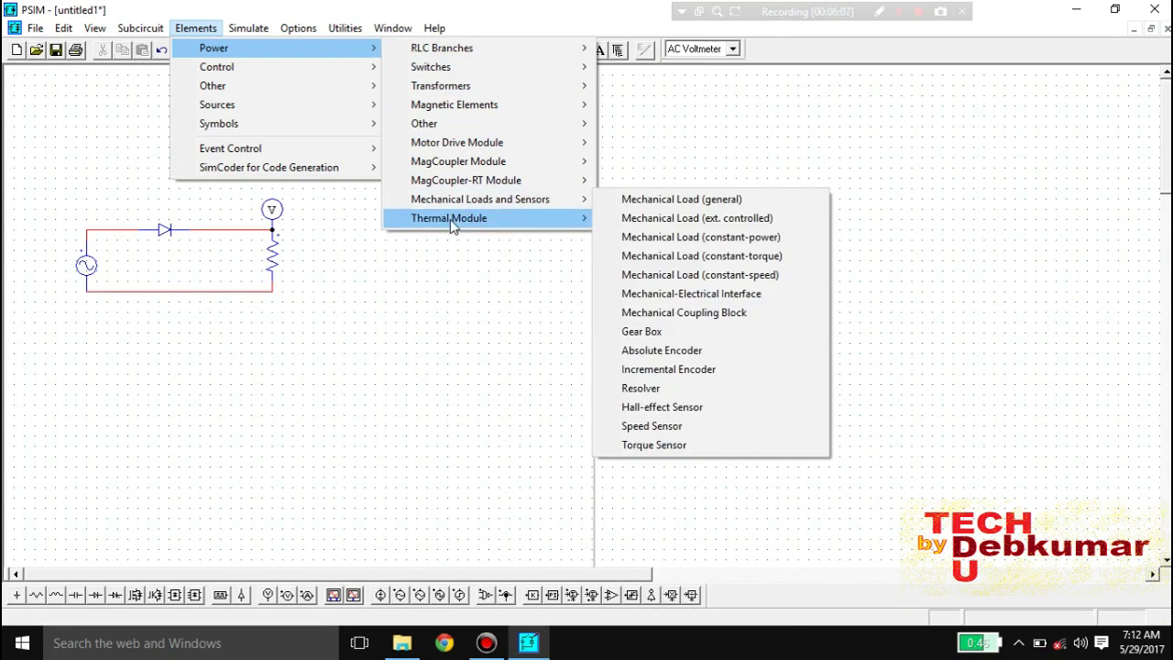
mouse_move(414, 86)
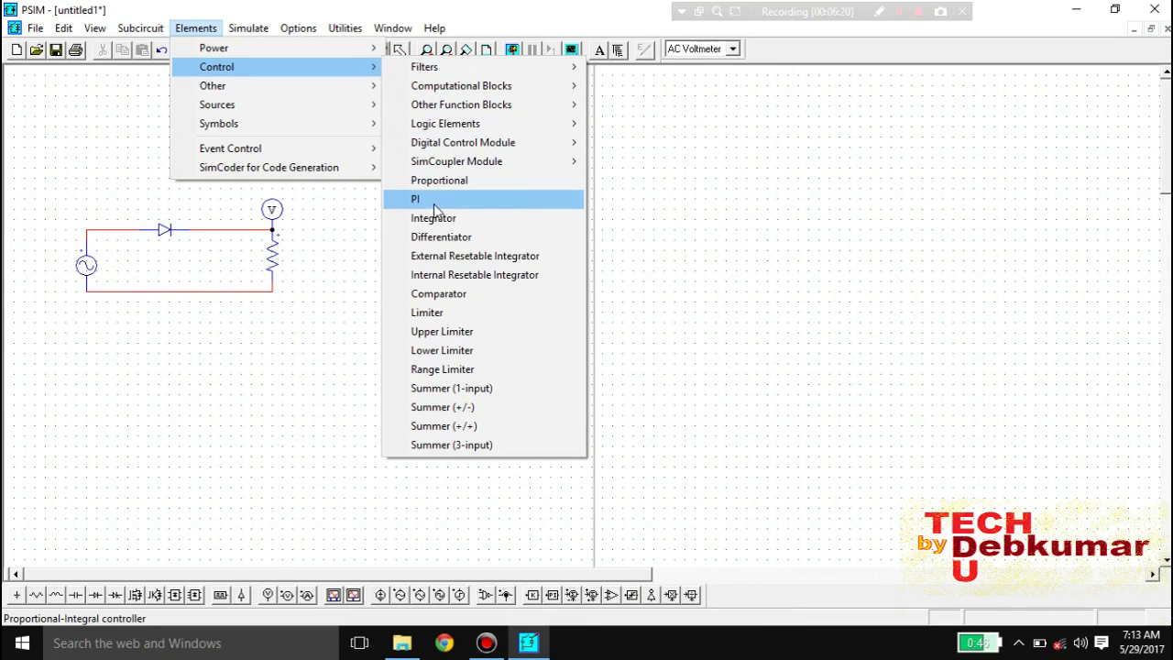
mouse_move(347, 133)
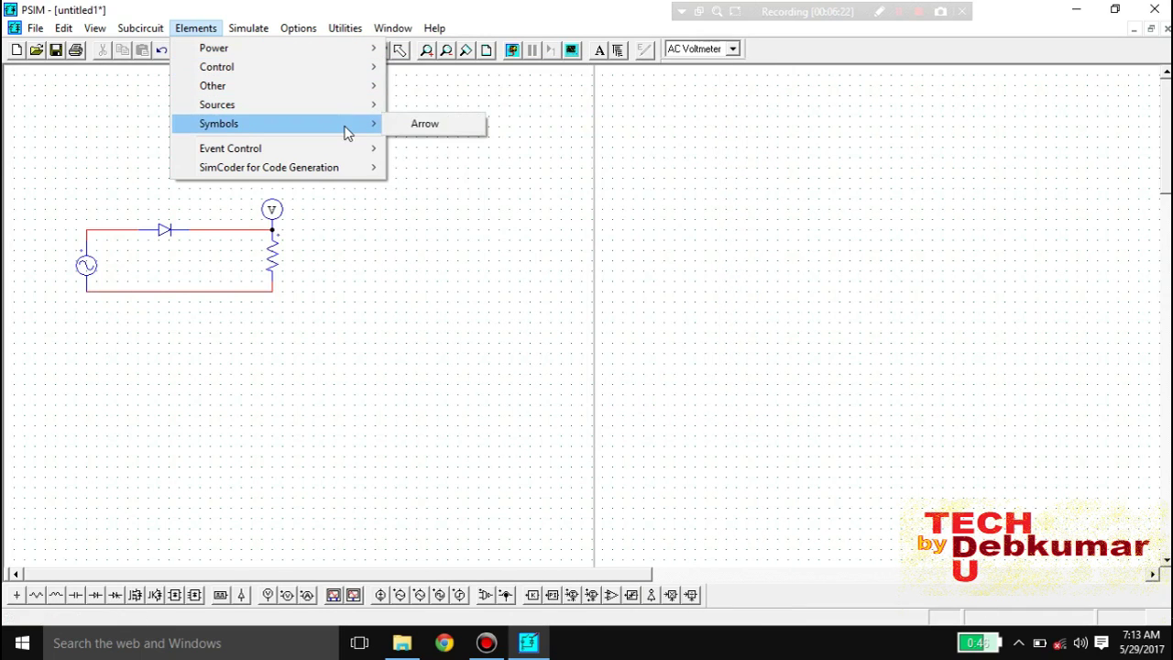
mouse_move(363, 106)
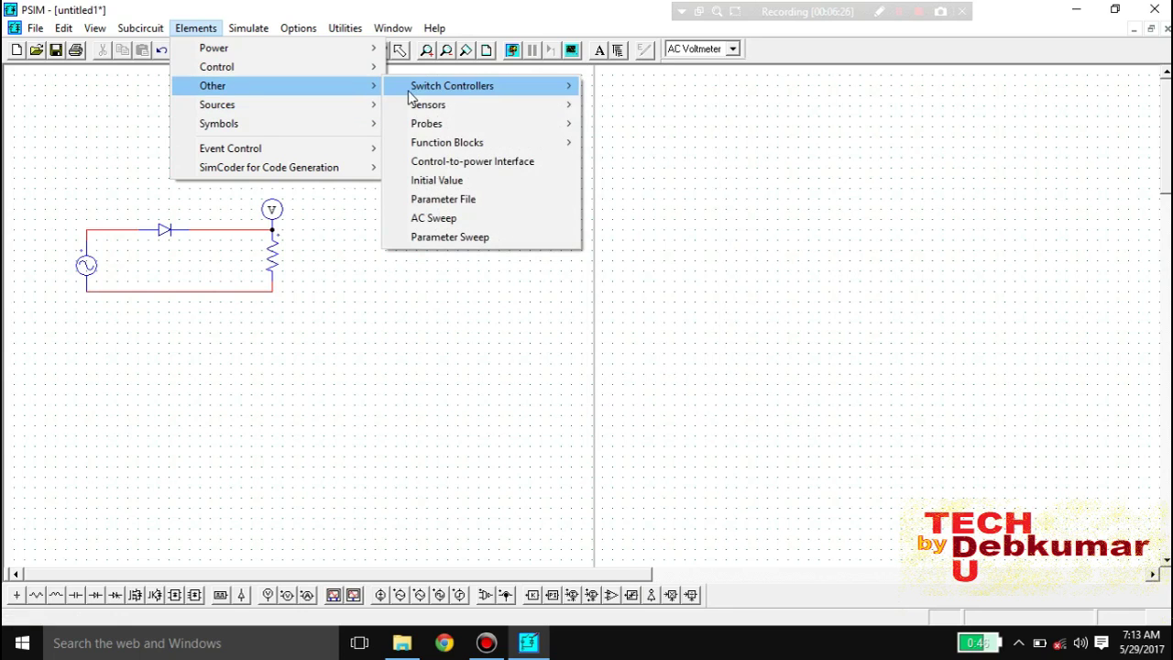
mouse_move(469, 128)
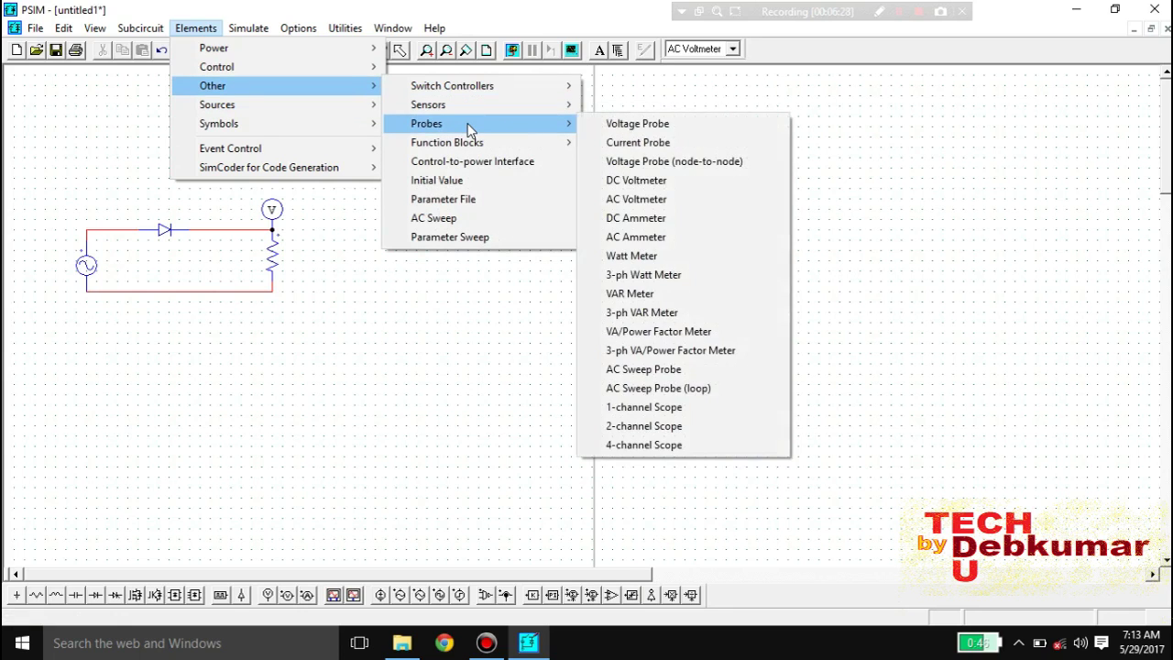
click(683, 128)
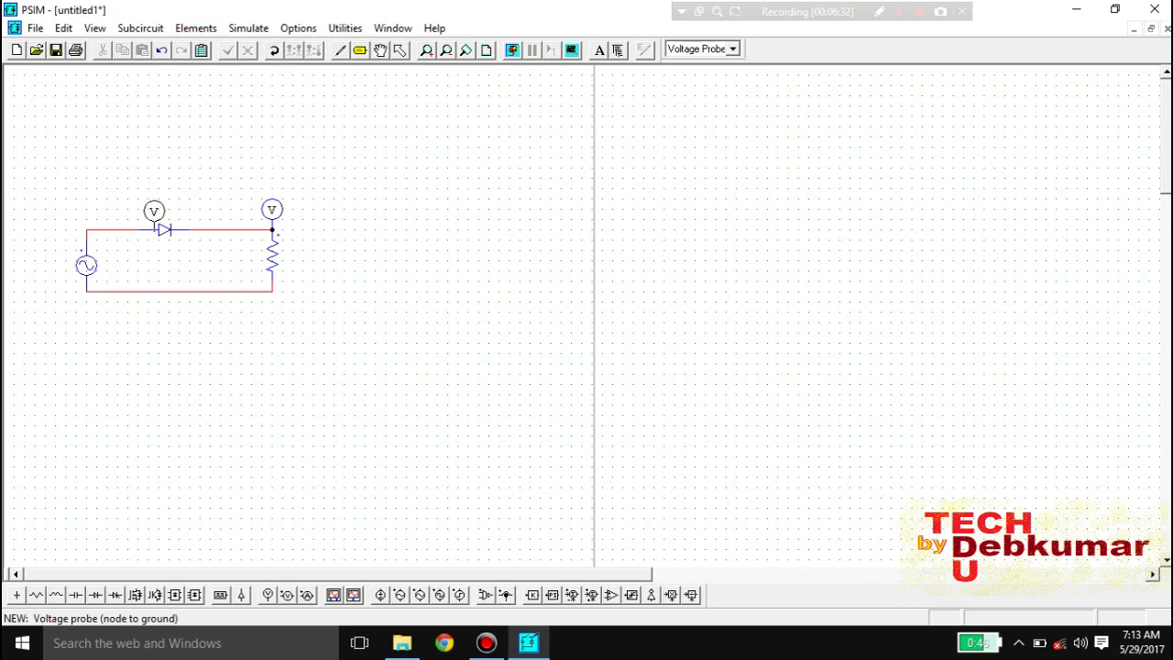
Swap it for the node-to-node voltage probe from Elements > Other > Probes.
click(220, 33)
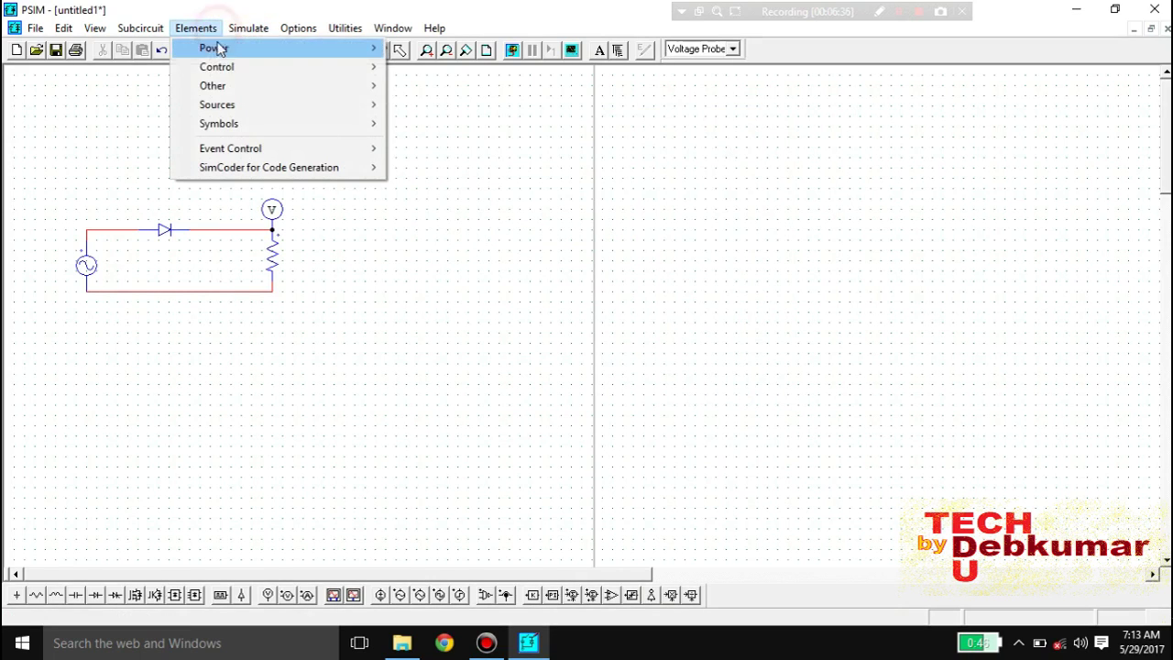
mouse_move(371, 88)
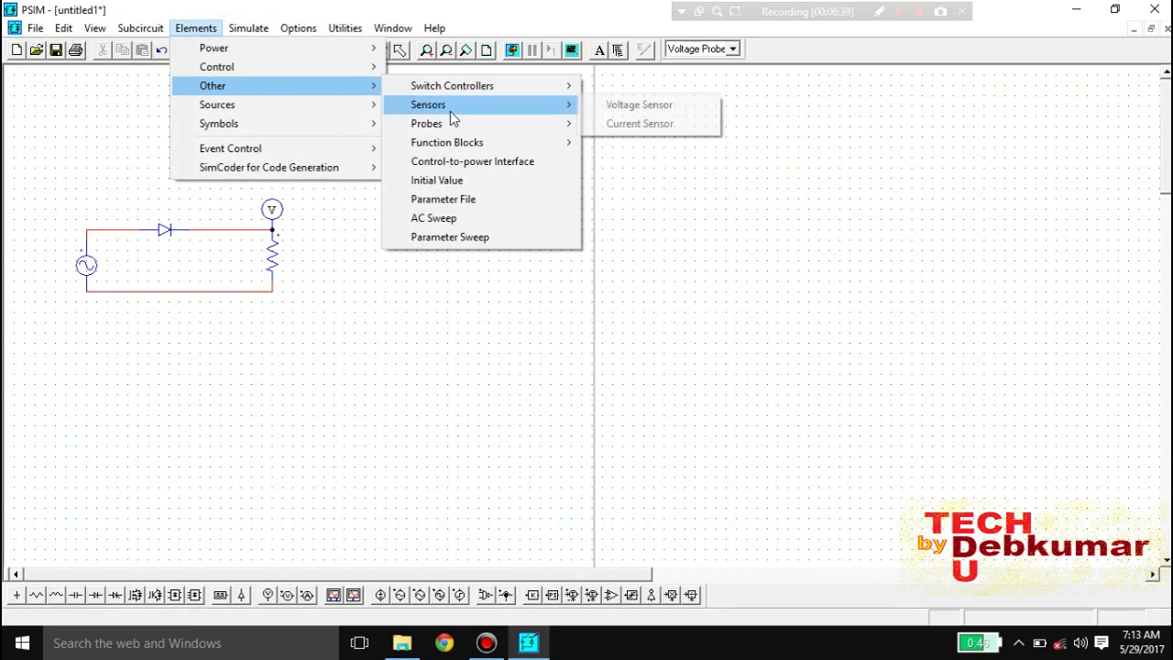
mouse_move(483, 131)
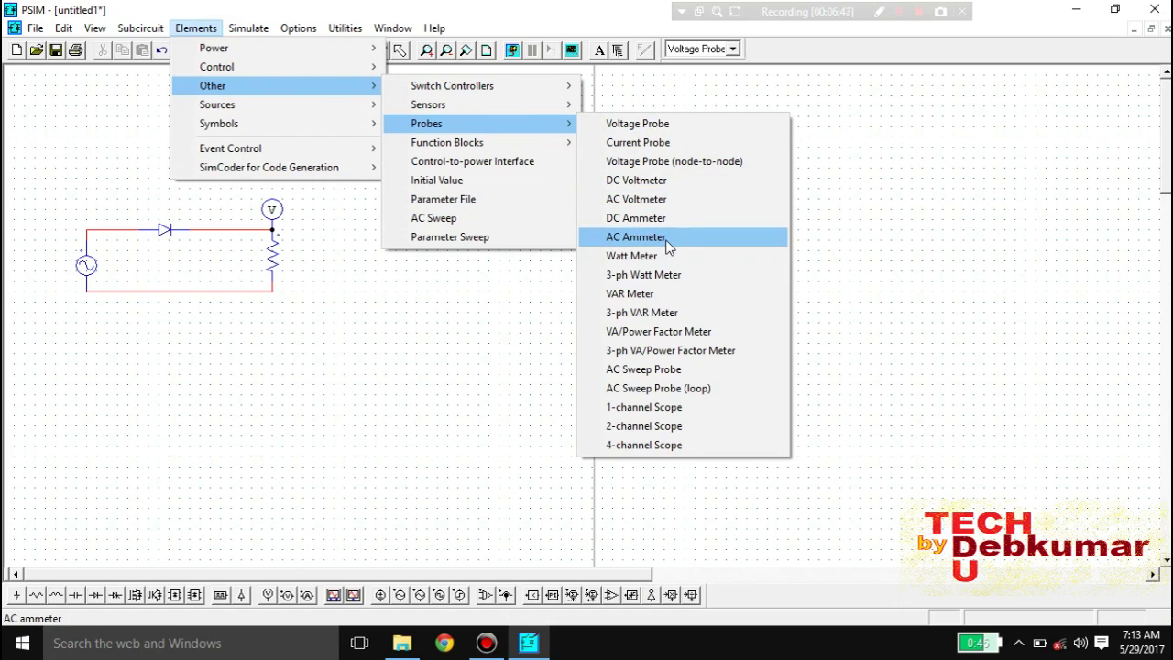
click(692, 163)
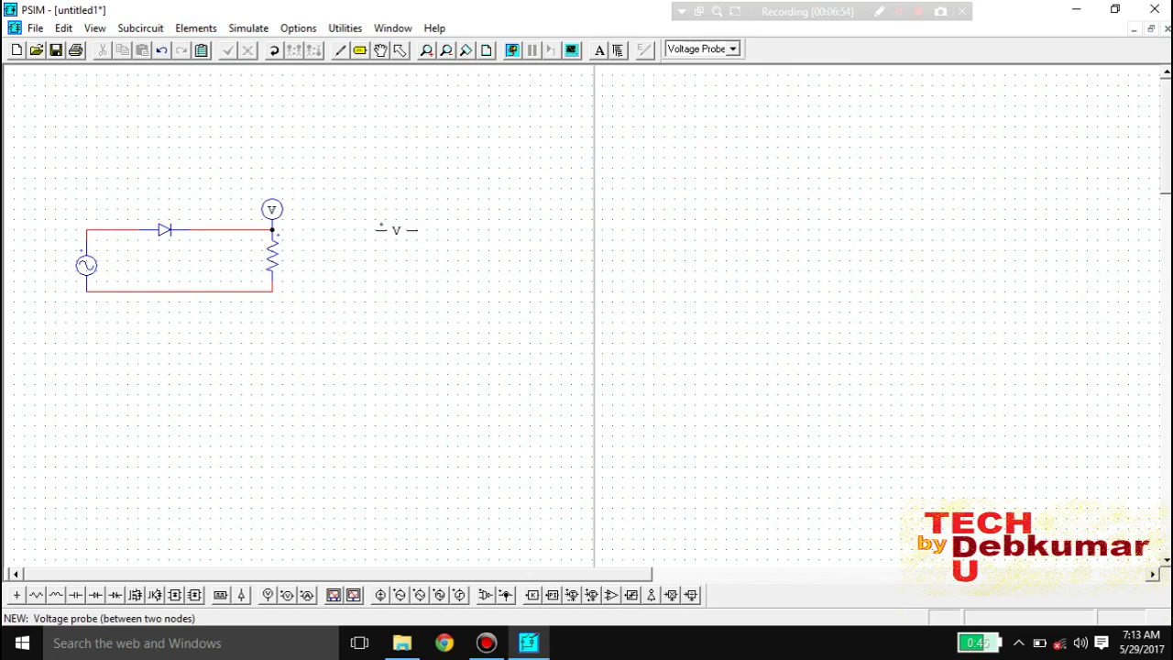
Place the probe vertically beside the sine source and wire its top terminal to the top wire.
right_click(123, 273)
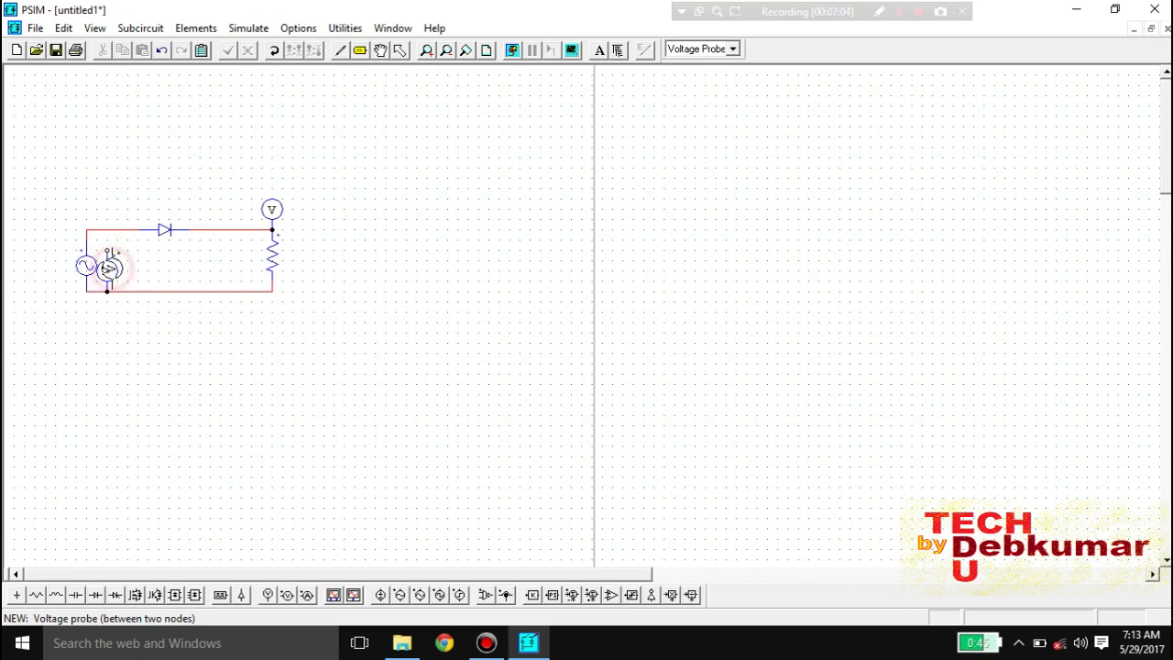
click(107, 271)
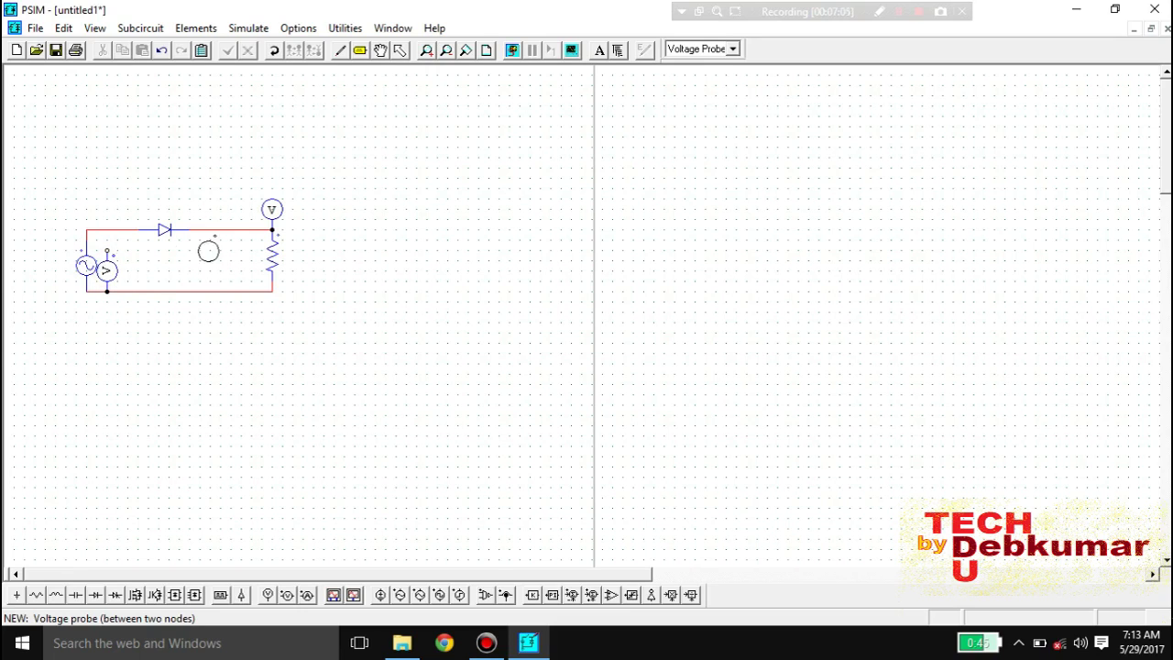
click(340, 50)
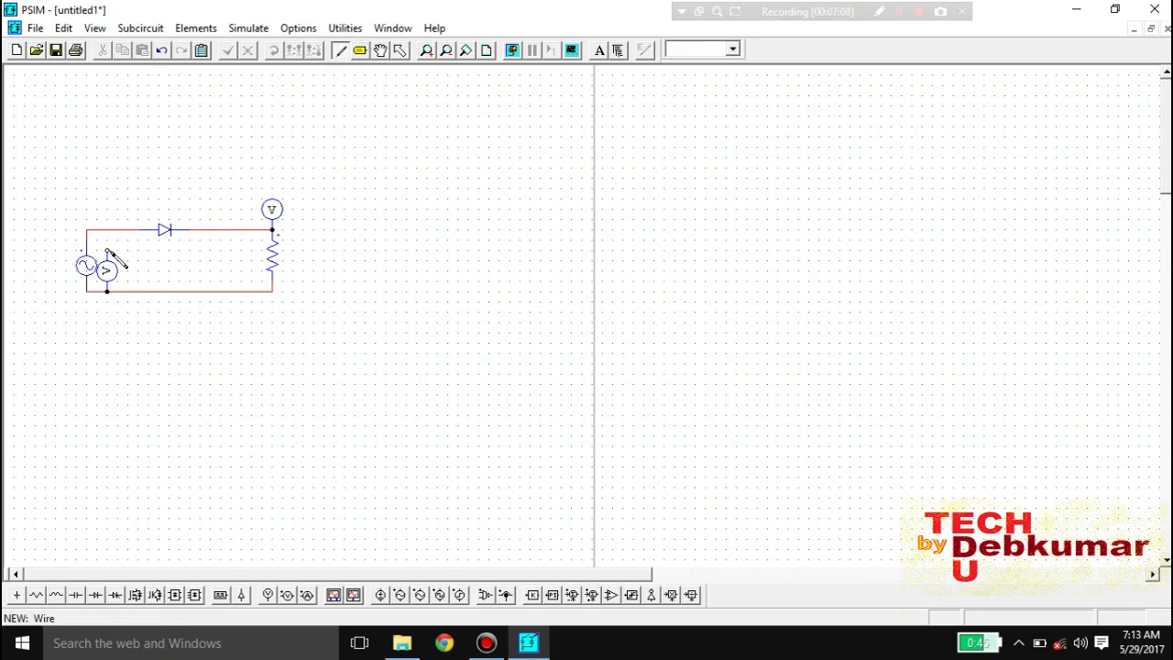
drag(108, 256, 107, 229)
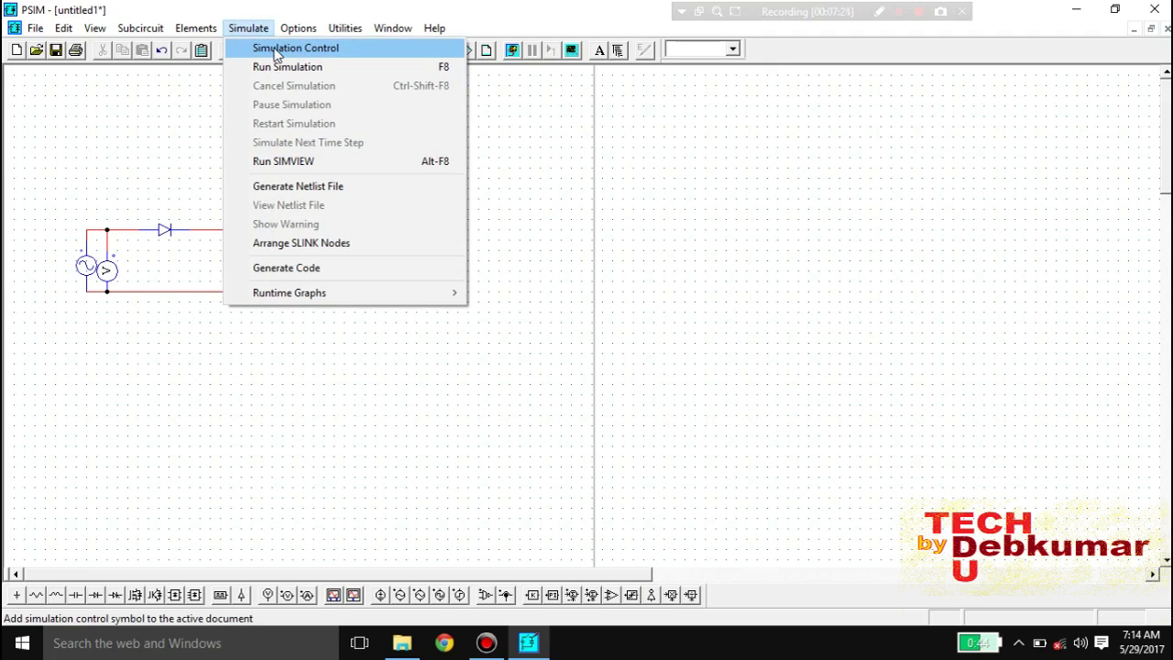
Place the simulation control clock and set its total time to 0.06 with a 1E-005 time step.
click(275, 51)
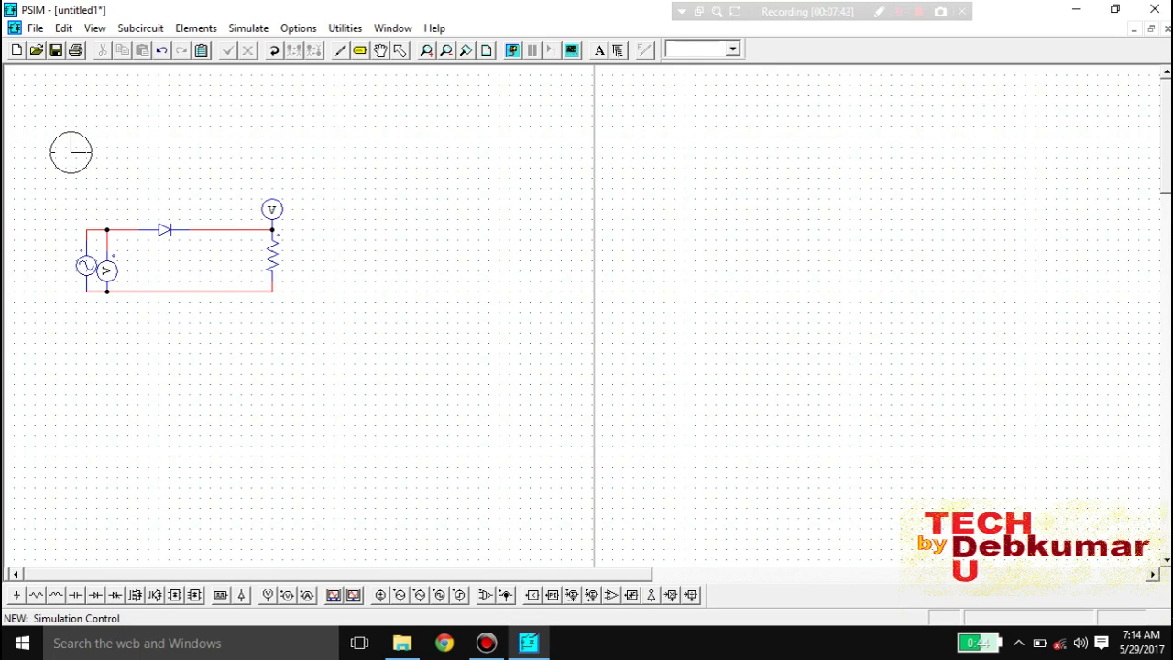
double_click(71, 152)
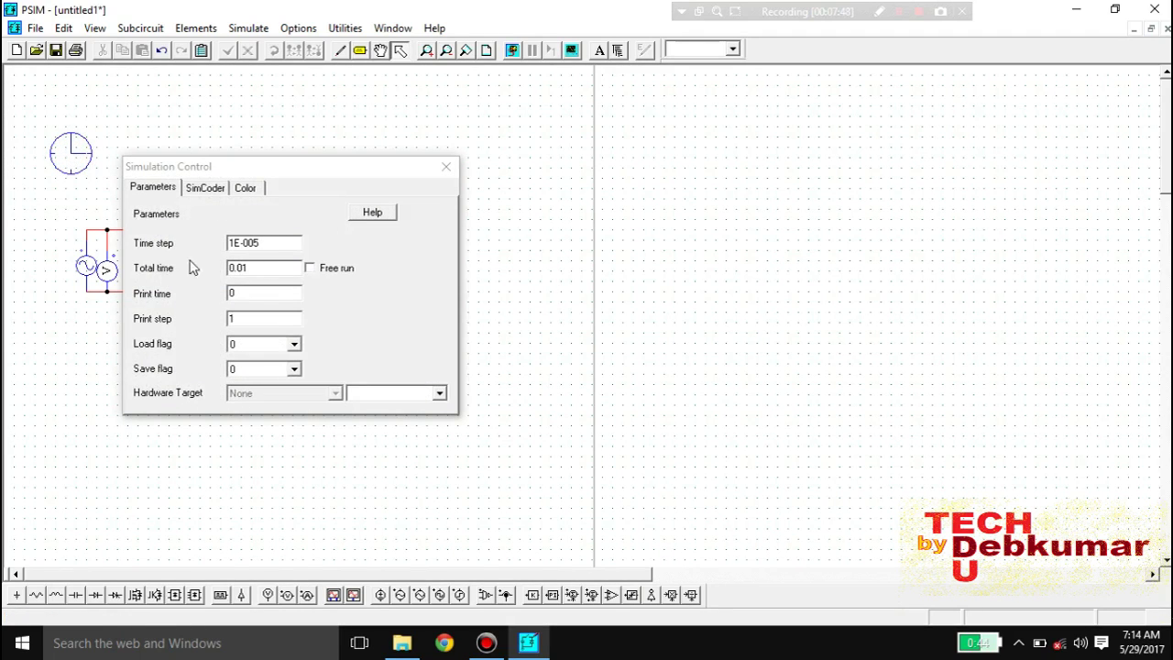
click(268, 267)
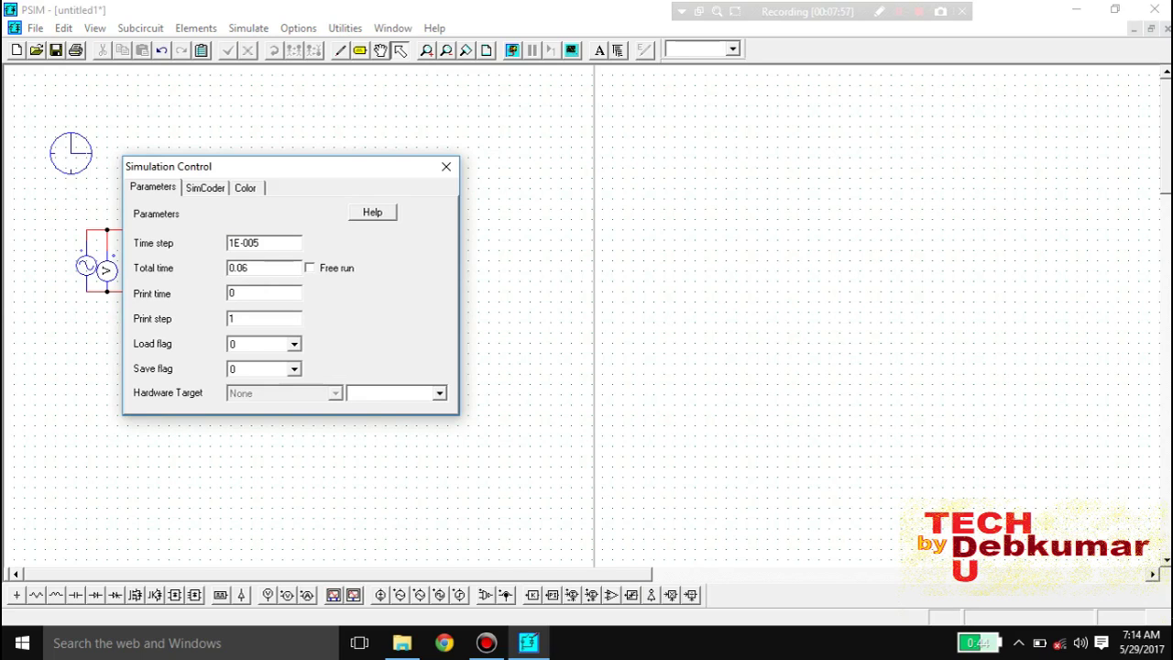
click(444, 167)
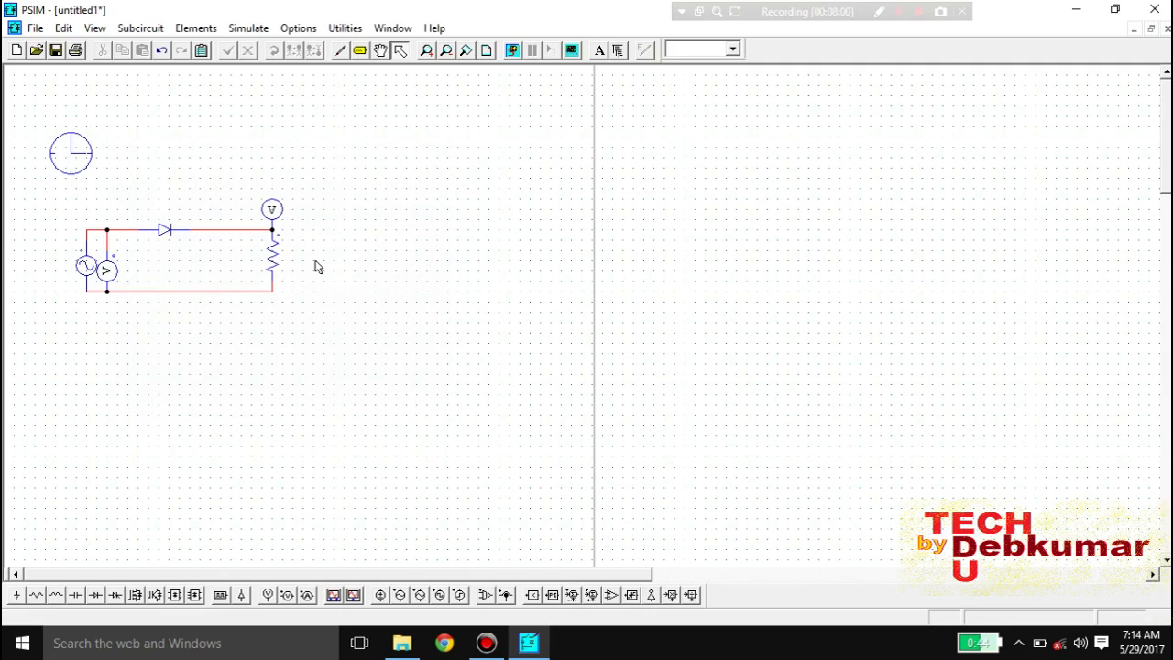
Set the AC source frequency to 50, edit its peak amplitude, and display its name.
double_click(84, 268)
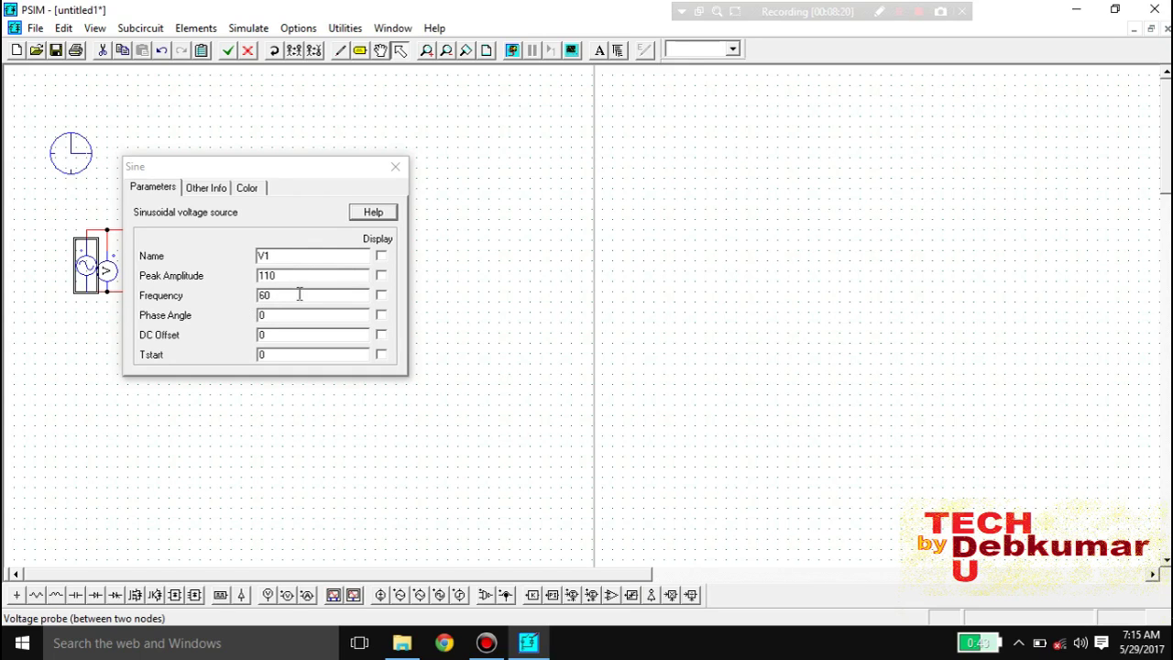
double_click(264, 294)
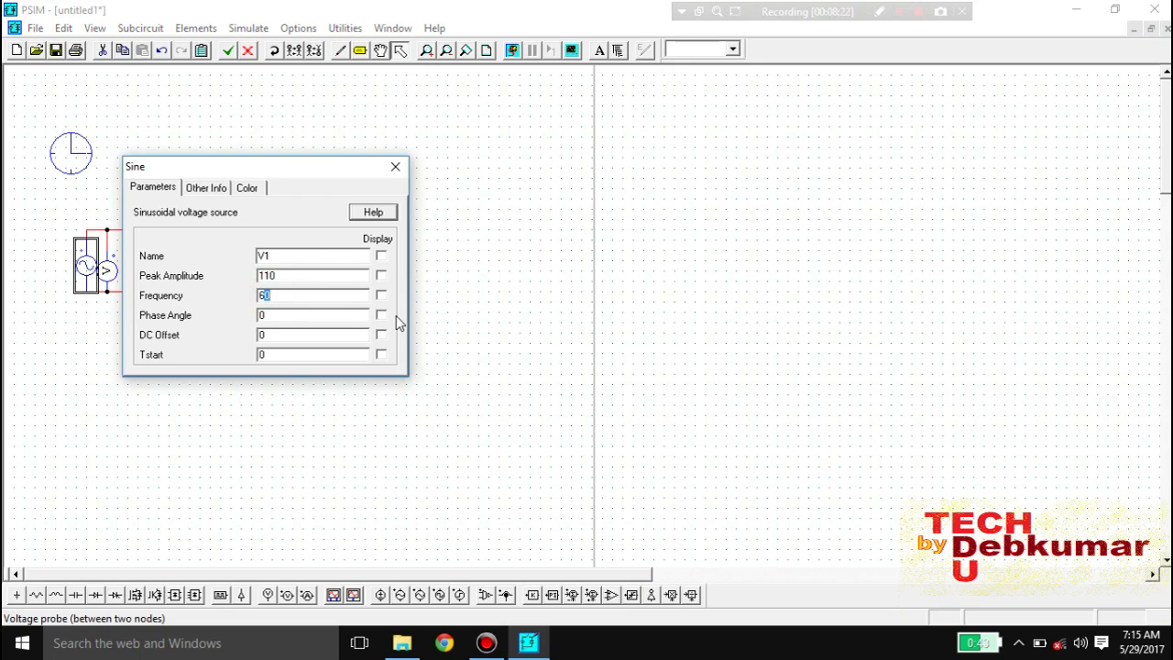
key(End)
key(BackSpace)
key(BackSpace)
text(50)
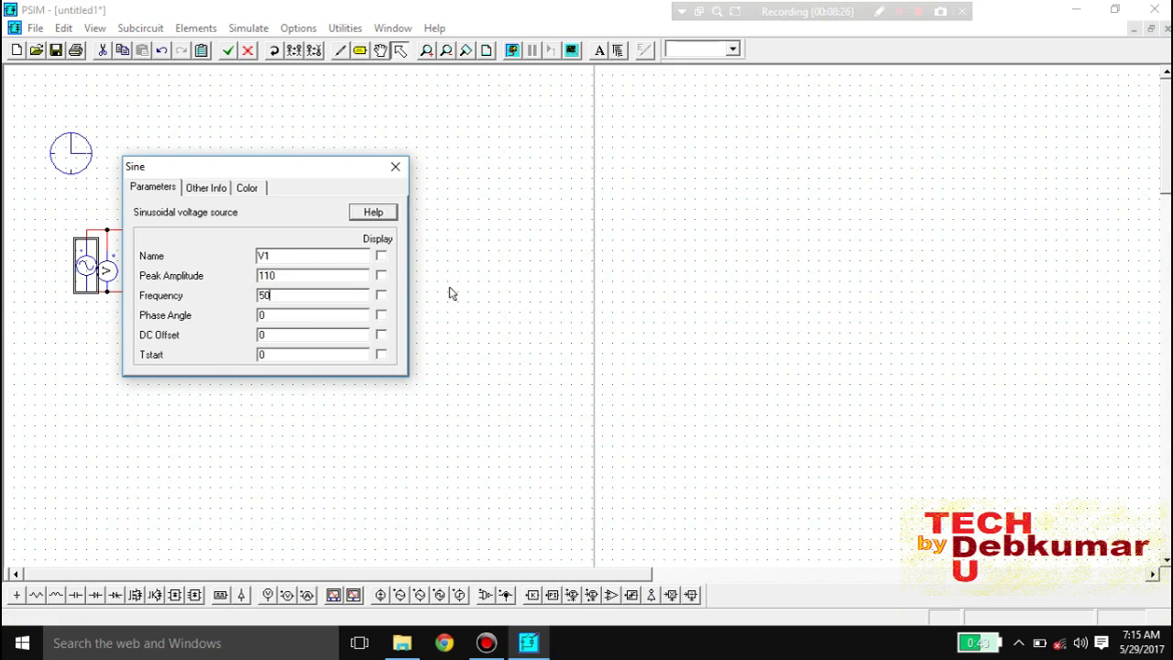
click(381, 256)
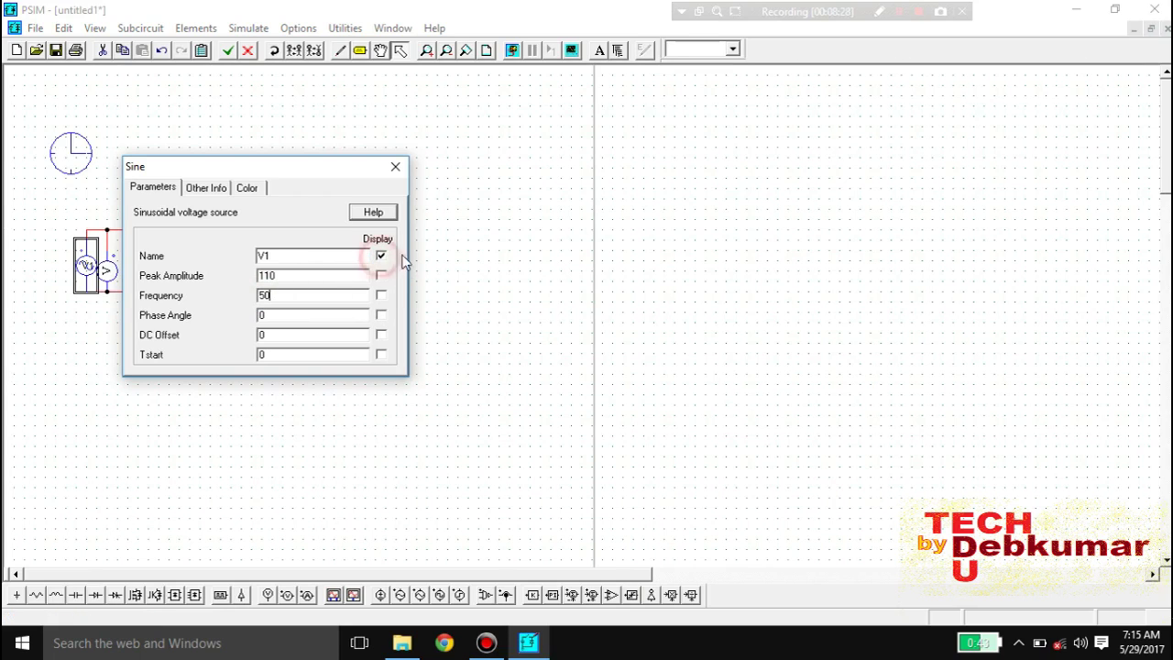
click(309, 275)
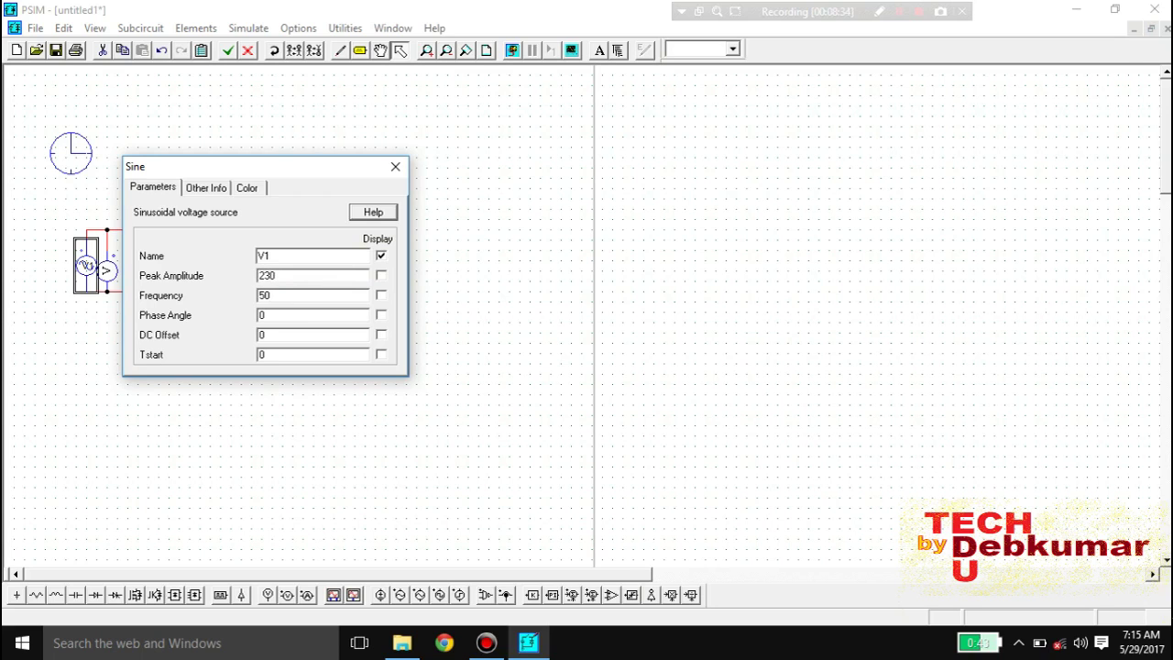
click(395, 167)
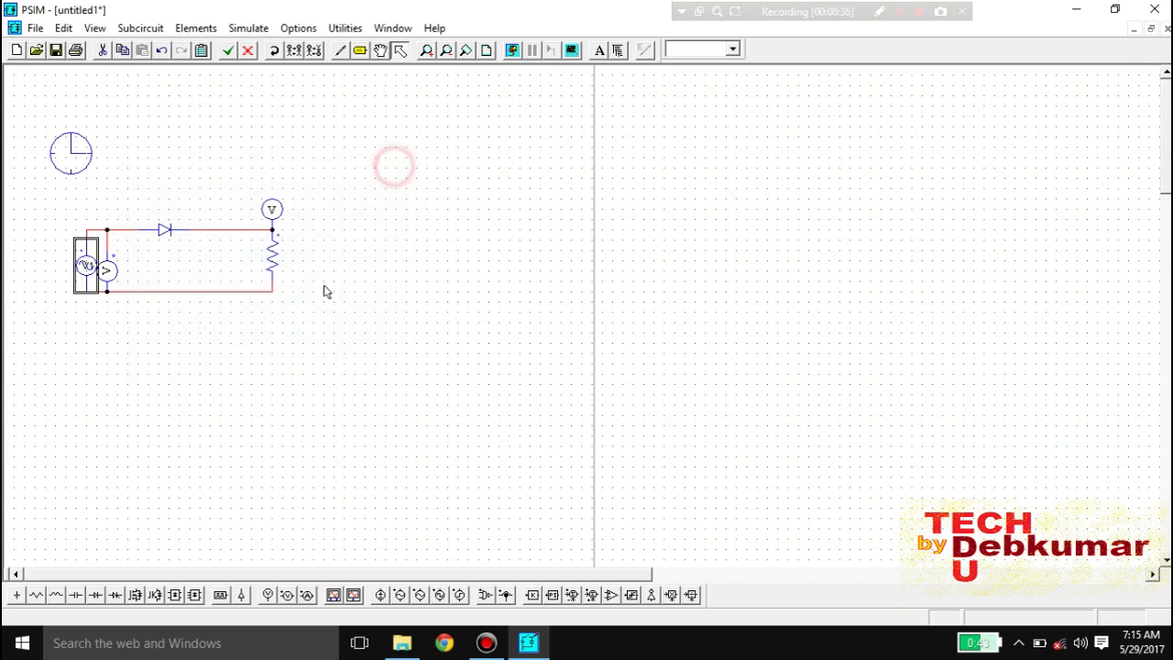
Set resistor R1 to 8 and display its name on the schematic.
double_click(274, 268)
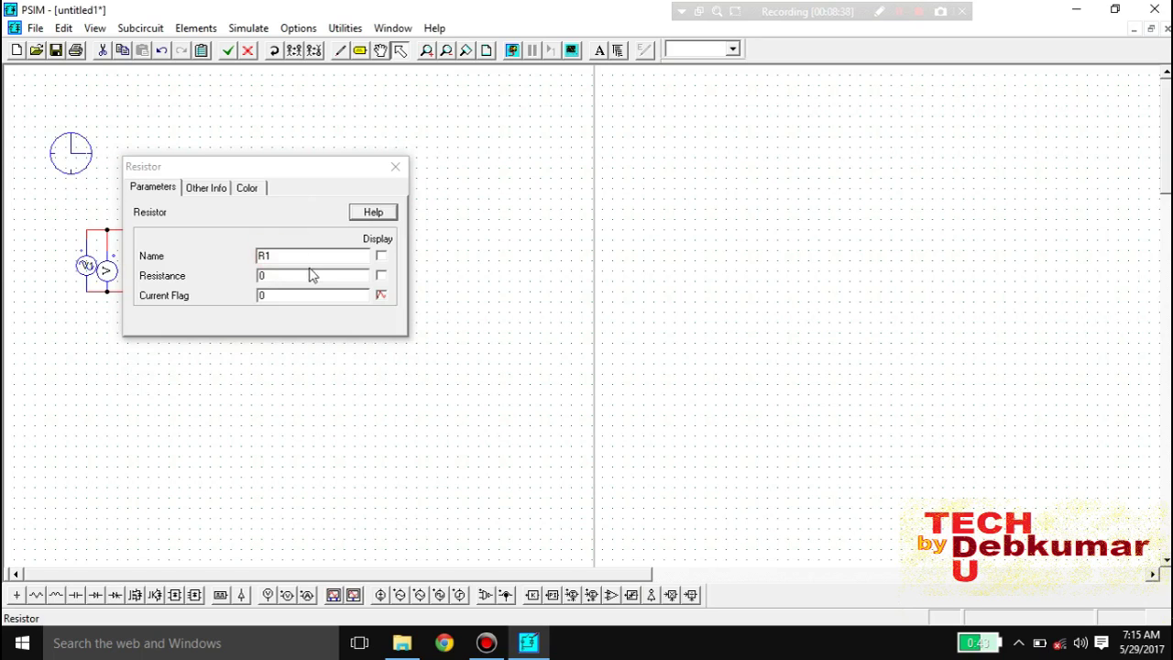
click(279, 276)
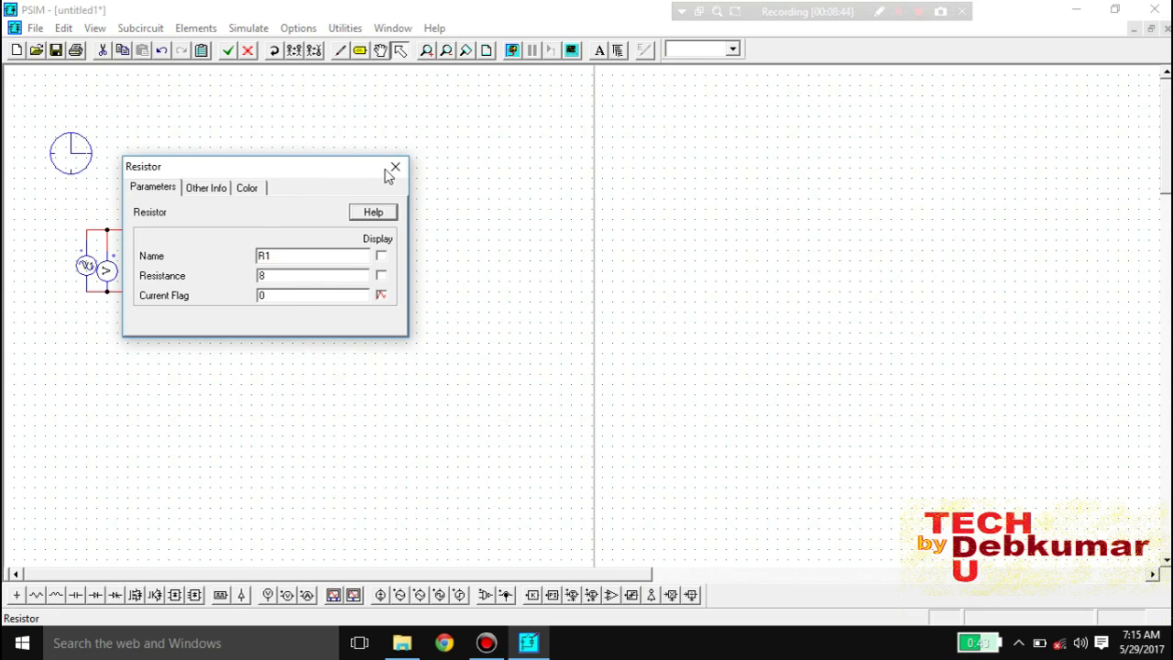
click(380, 255)
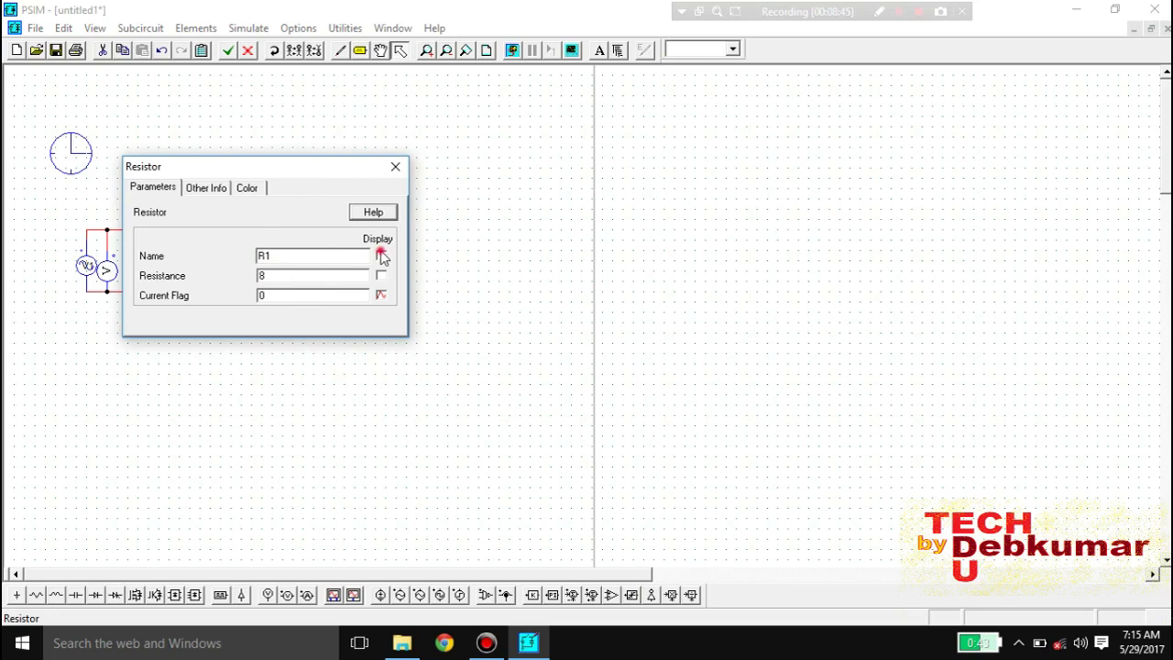
click(395, 169)
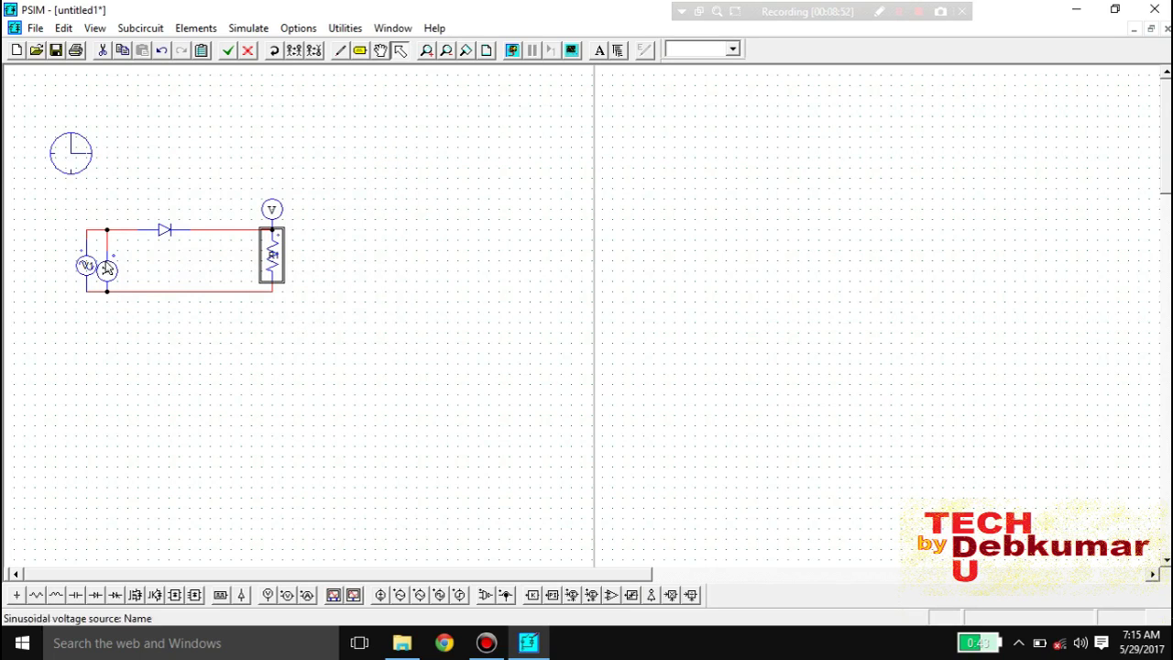
click(248, 29)
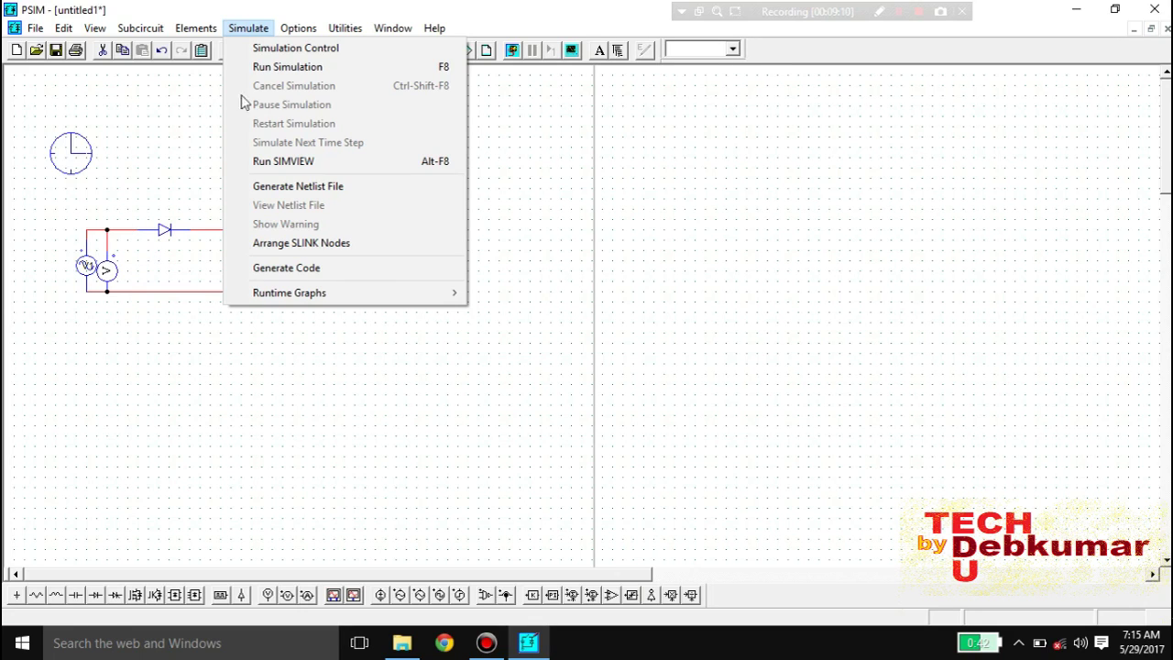
click(266, 71)
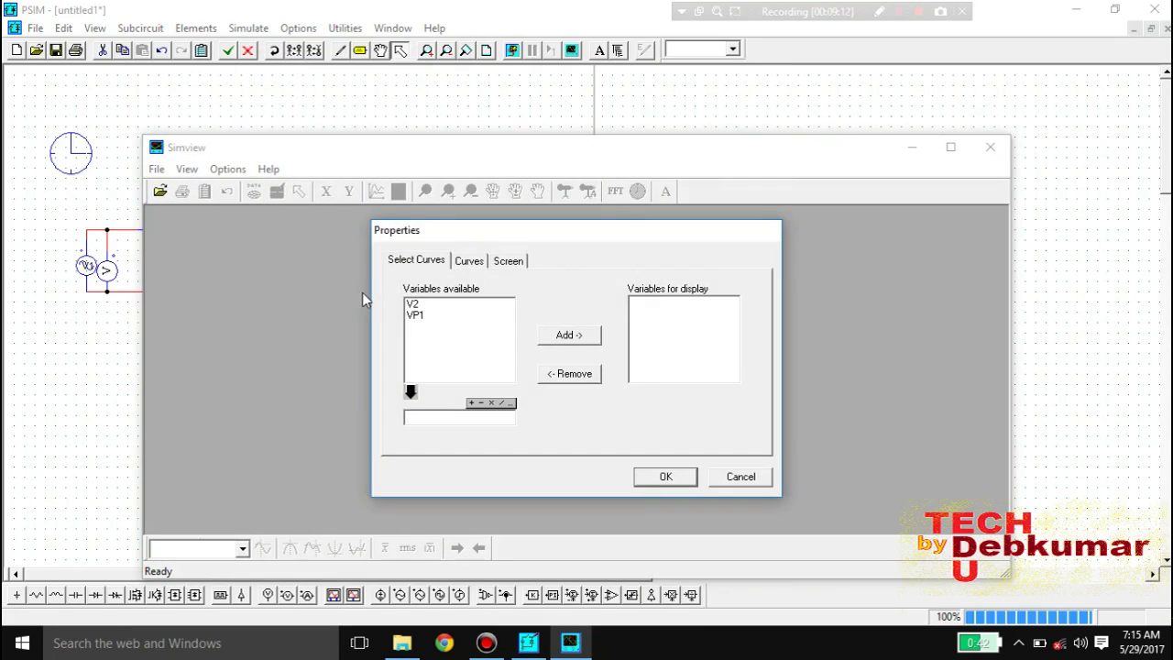
click(421, 305)
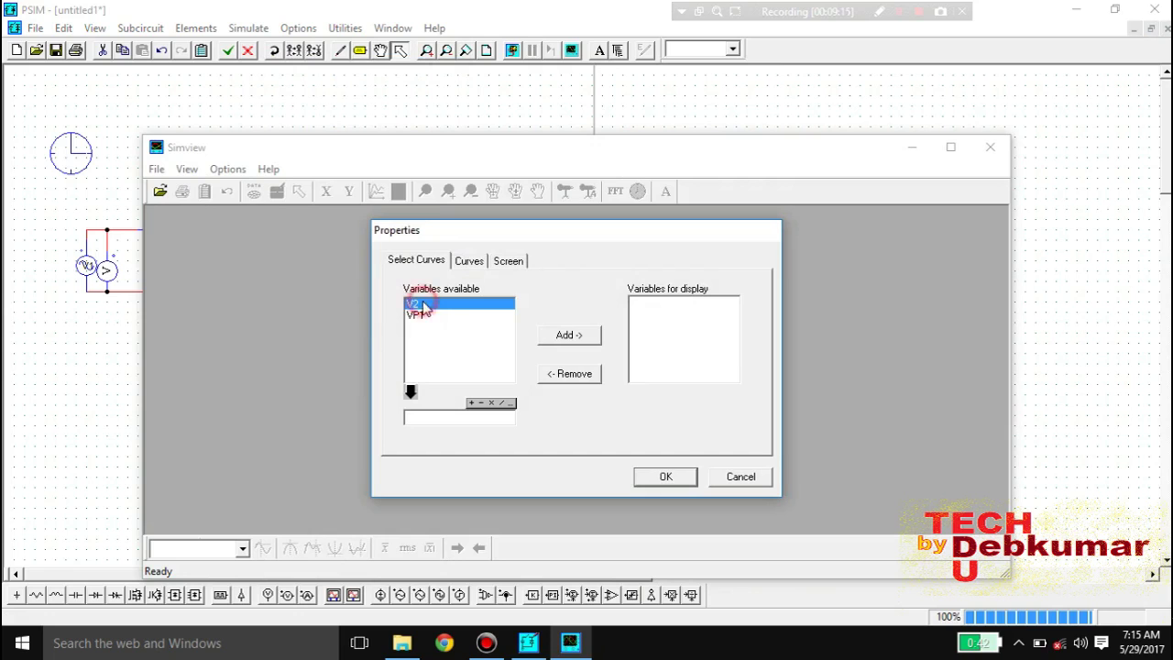
click(568, 336)
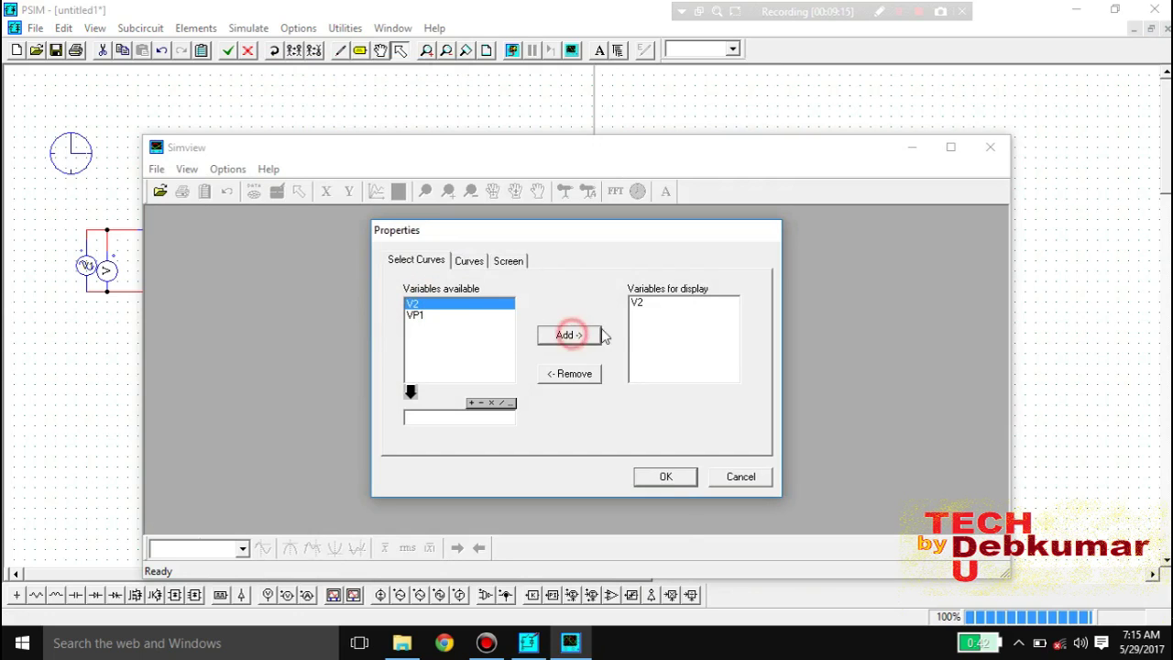
click(656, 477)
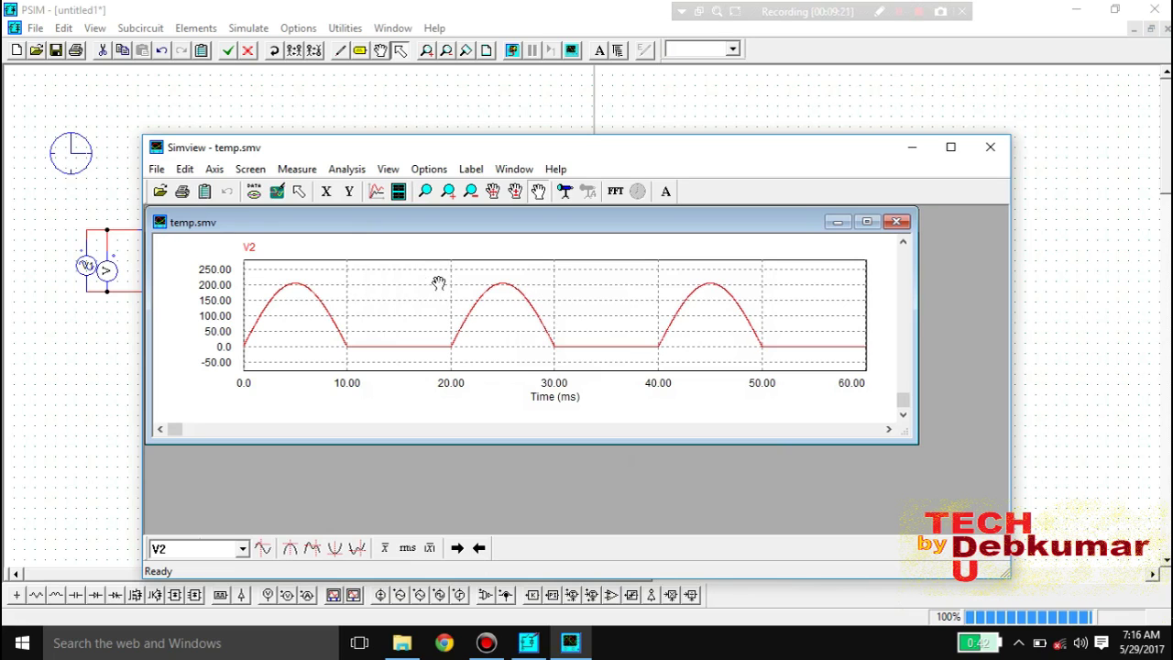
click(867, 221)
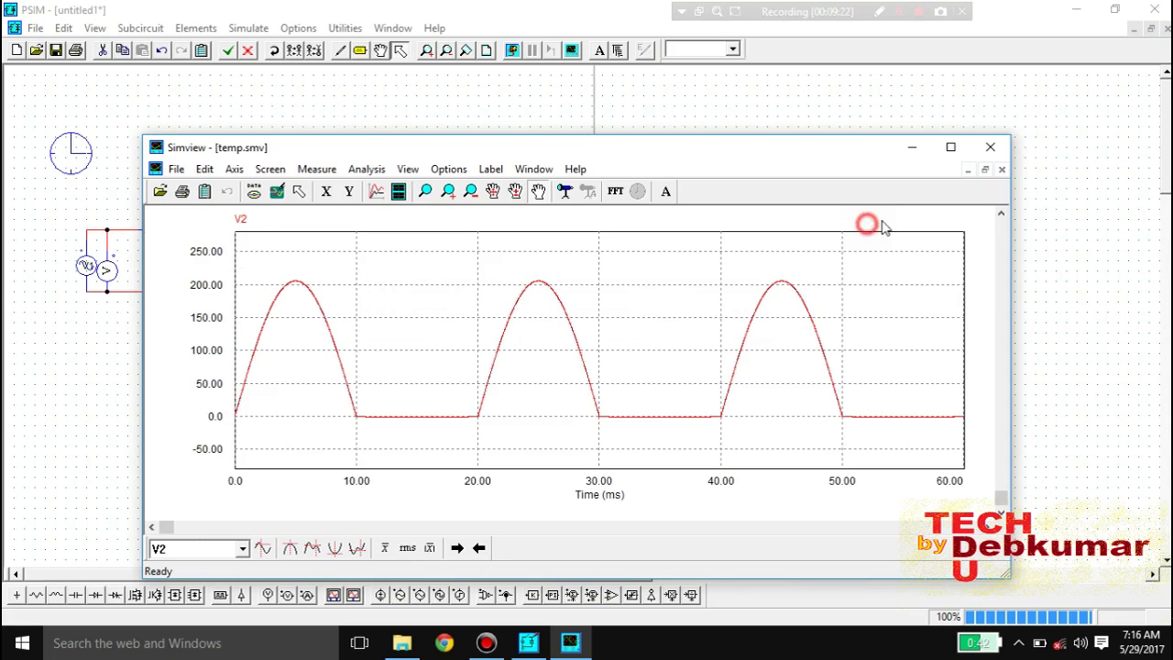
click(951, 147)
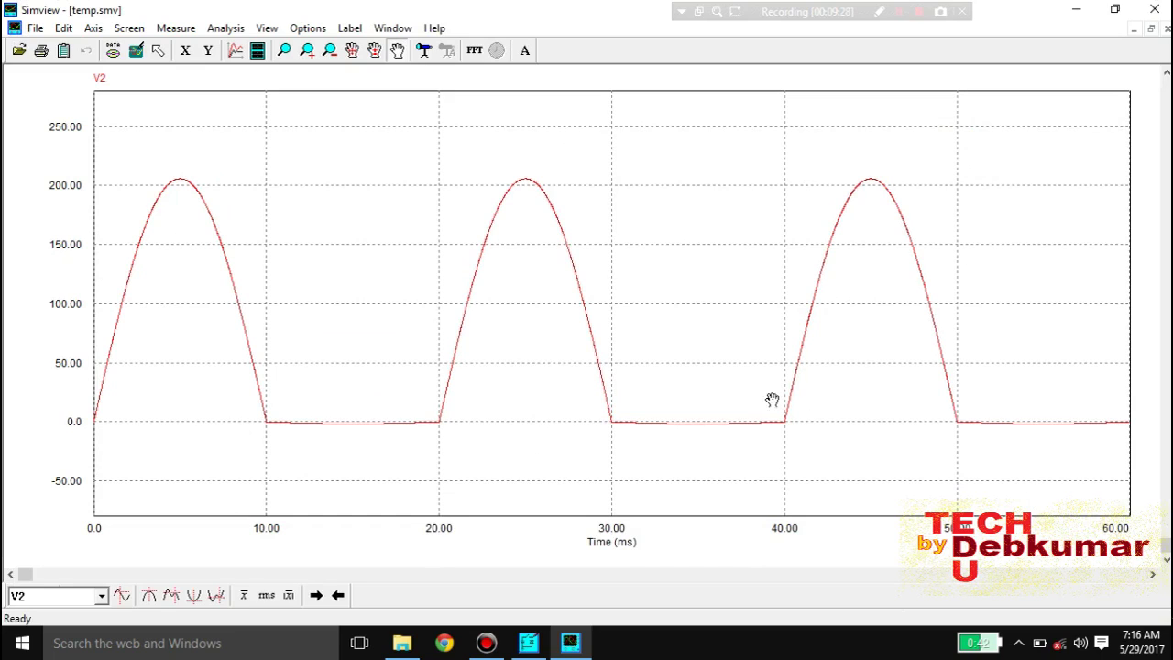
click(258, 50)
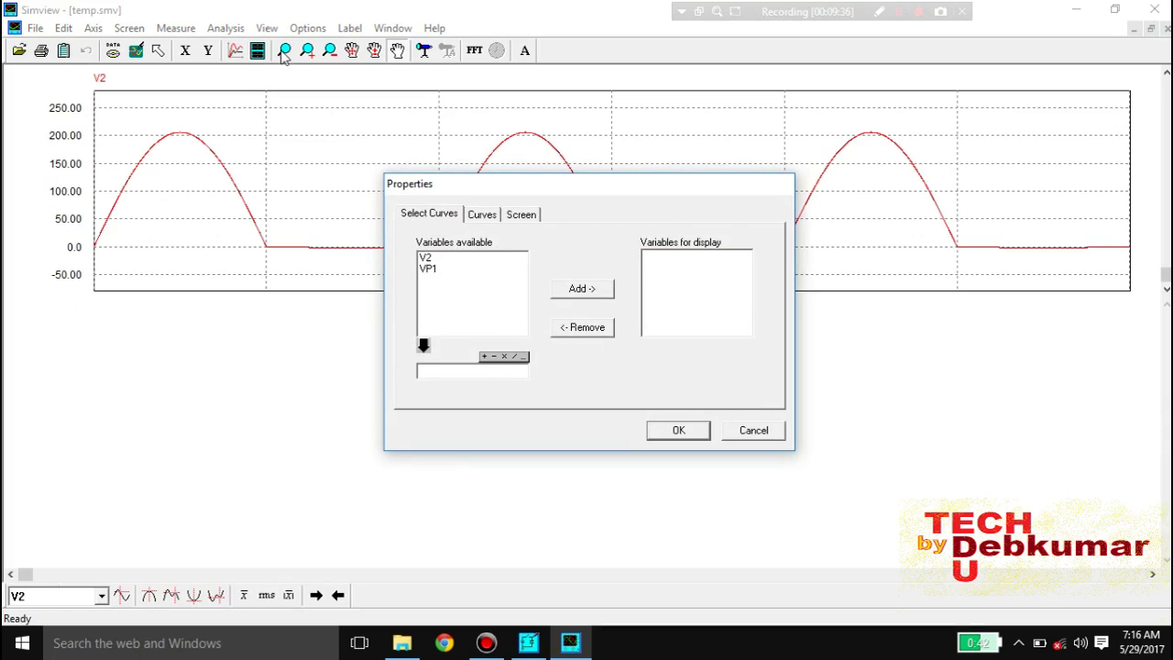
click(428, 269)
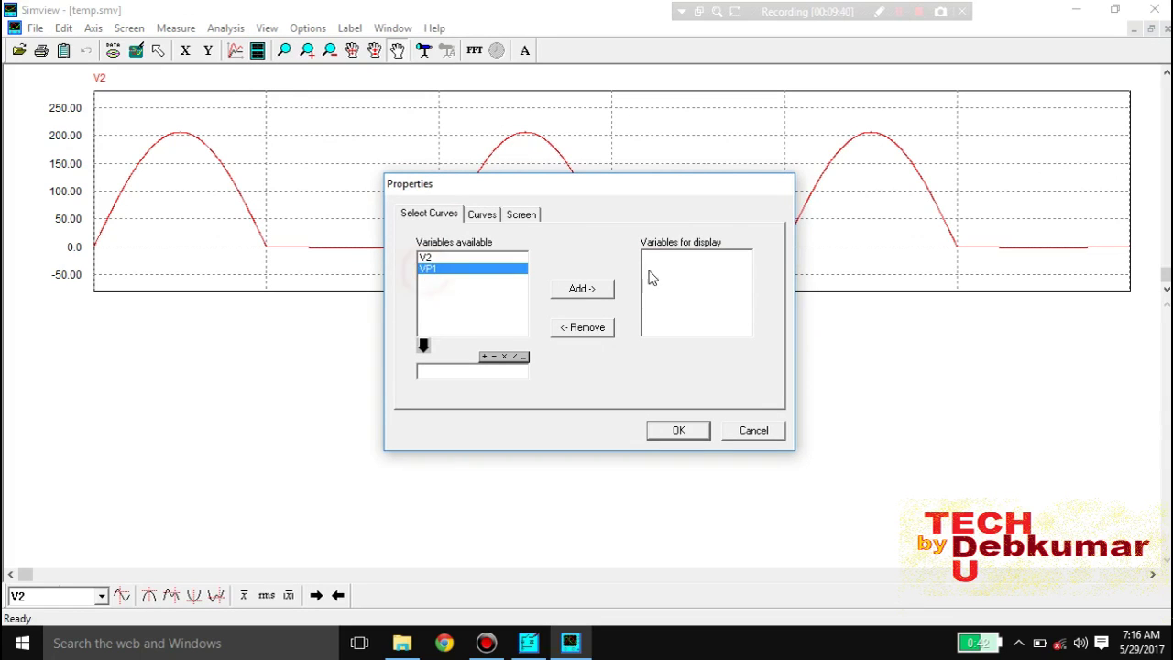
click(582, 289)
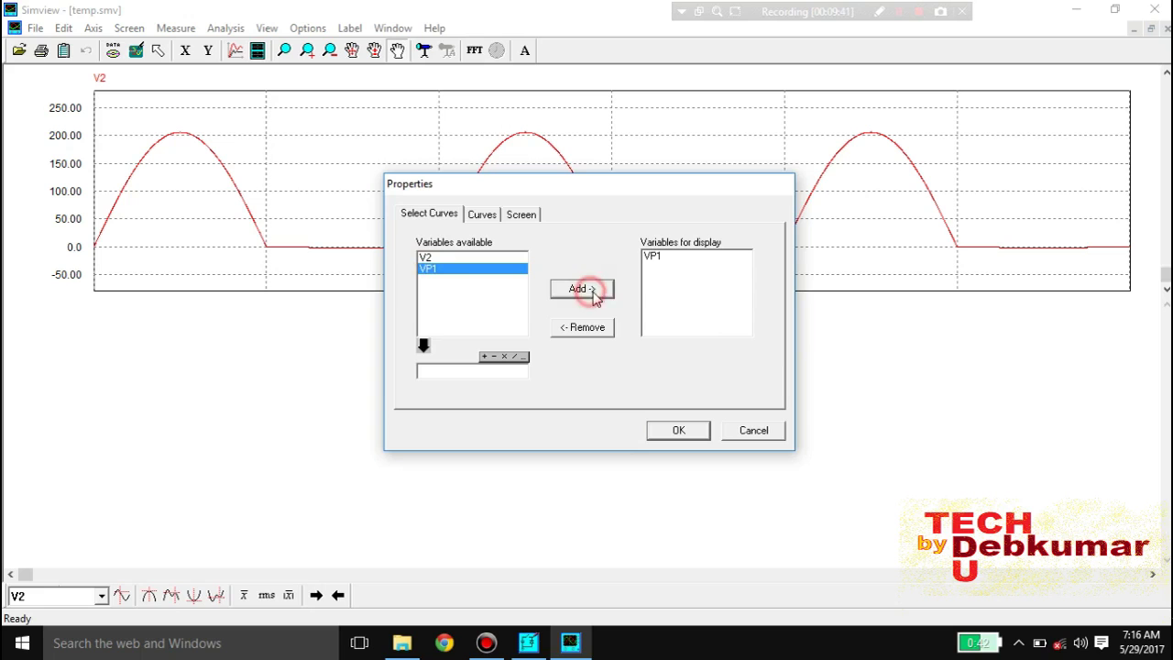
click(670, 425)
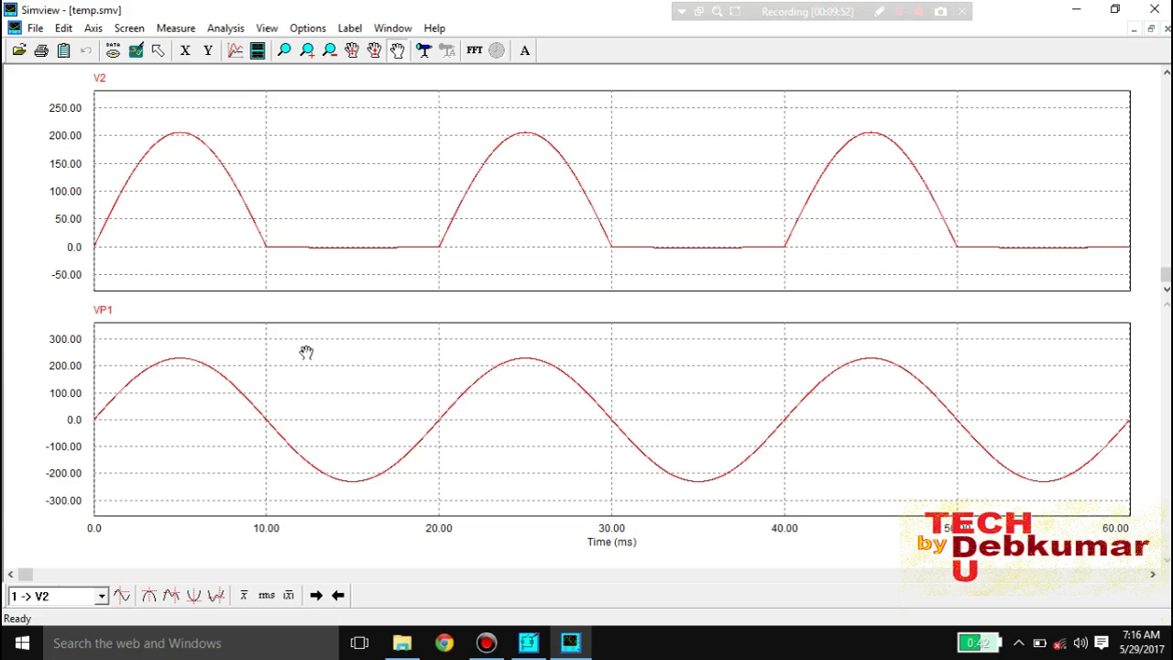
click(1156, 9)
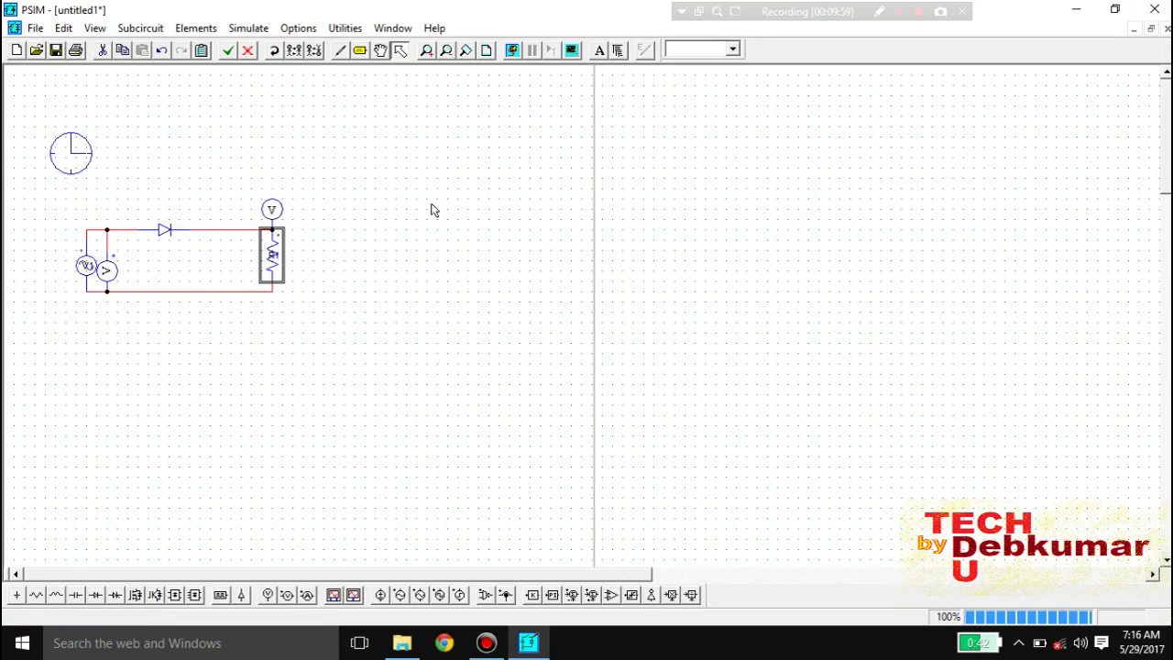
click(252, 35)
click(325, 67)
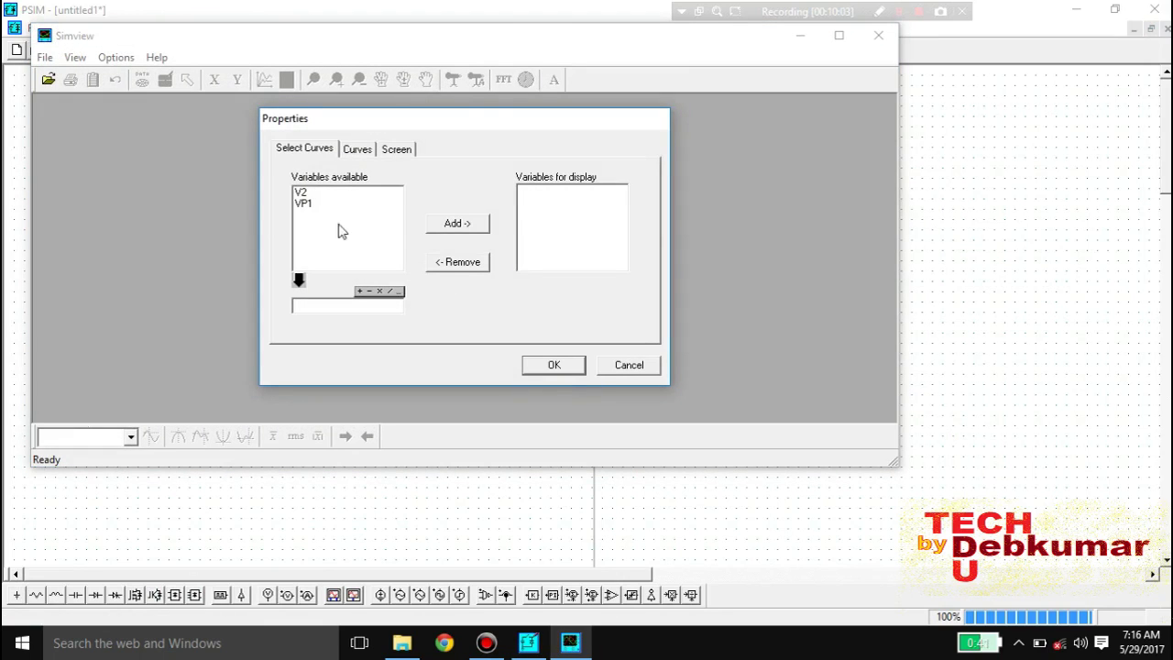
click(321, 203)
shift+click(324, 194)
click(458, 224)
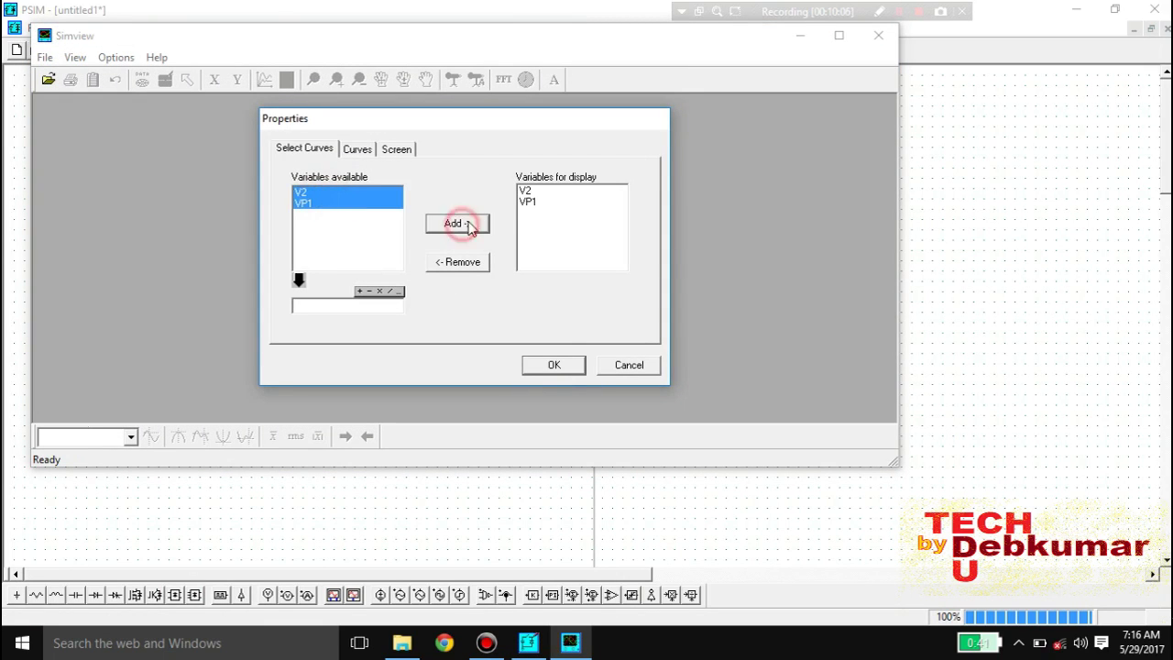
click(536, 372)
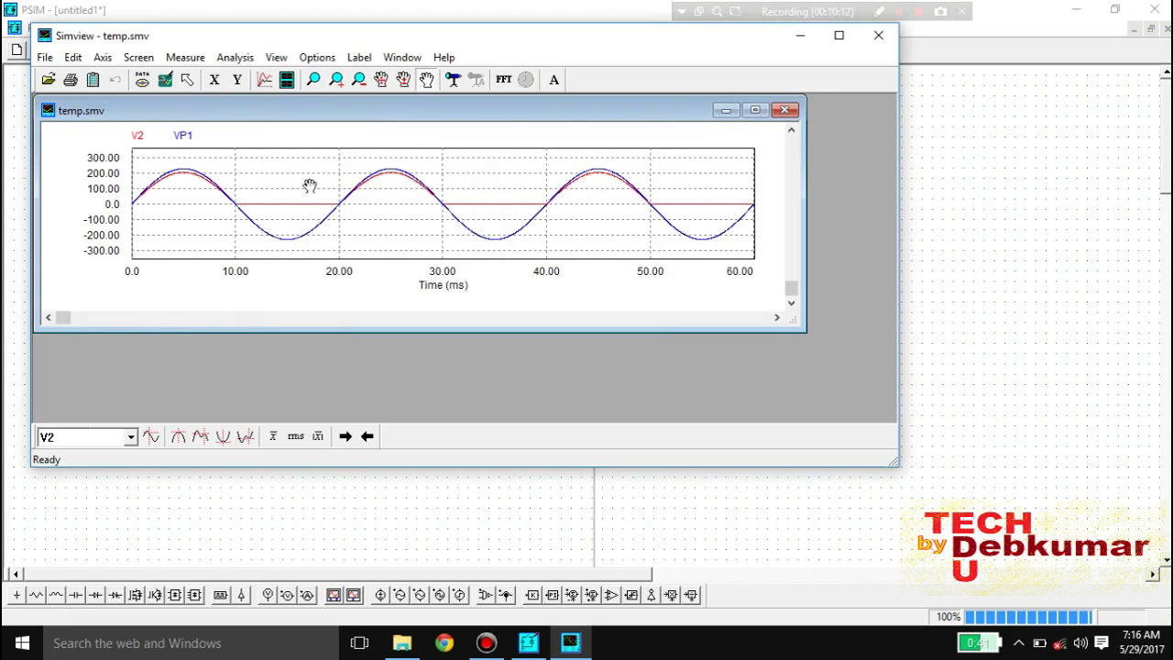
click(784, 110)
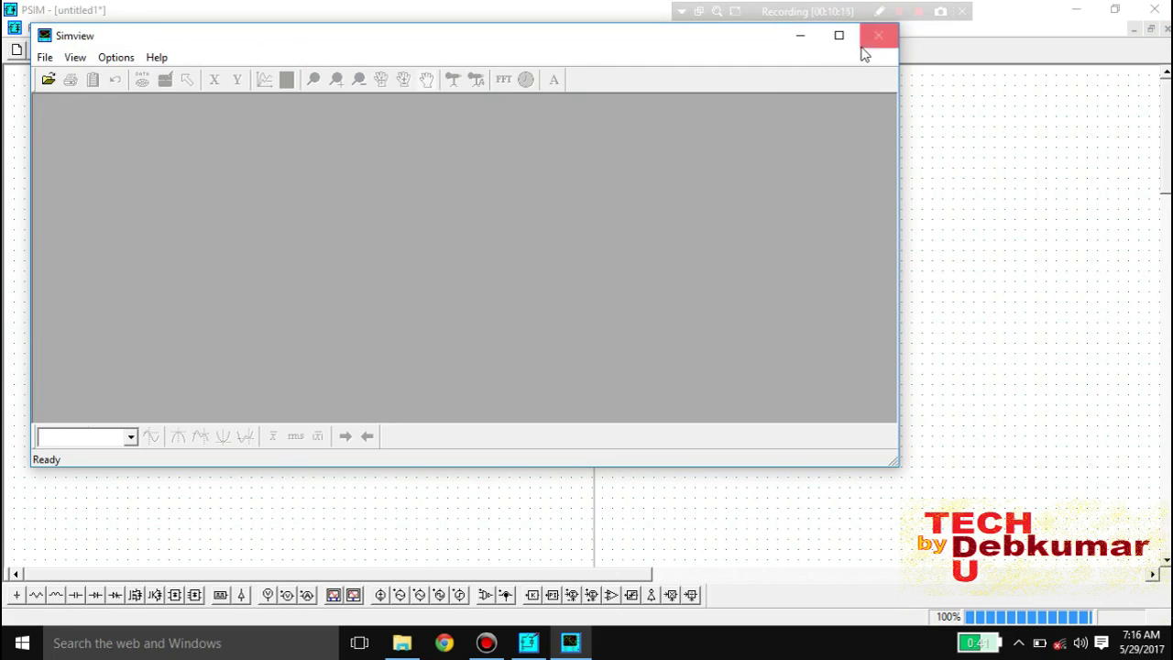
click(876, 37)
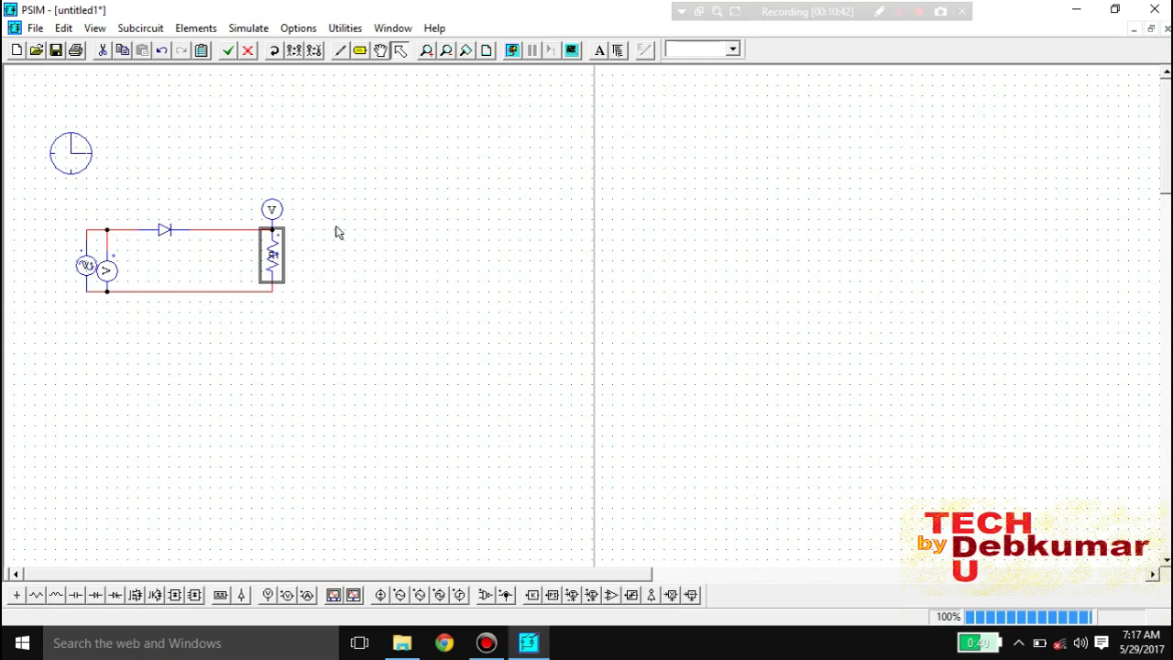
Copy the rectifier circuit (source, diode, R1, probes) and paste a duplicate.
drag(39, 203, 395, 356)
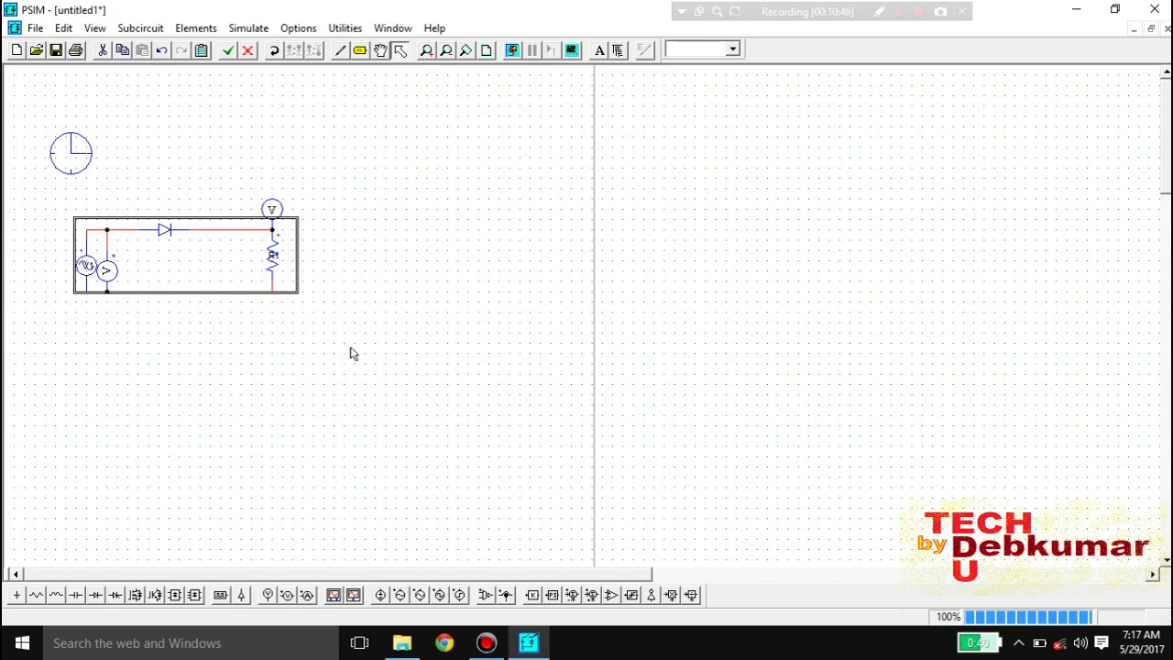
click(321, 407)
drag(32, 168, 397, 399)
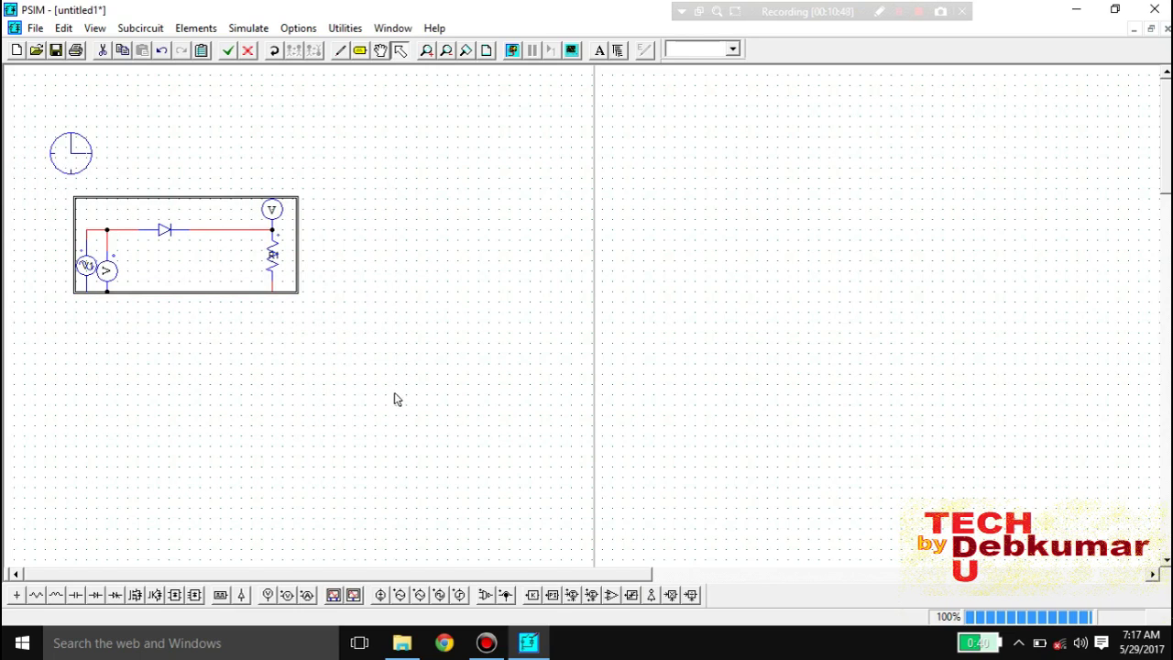
right_click(230, 253)
click(245, 281)
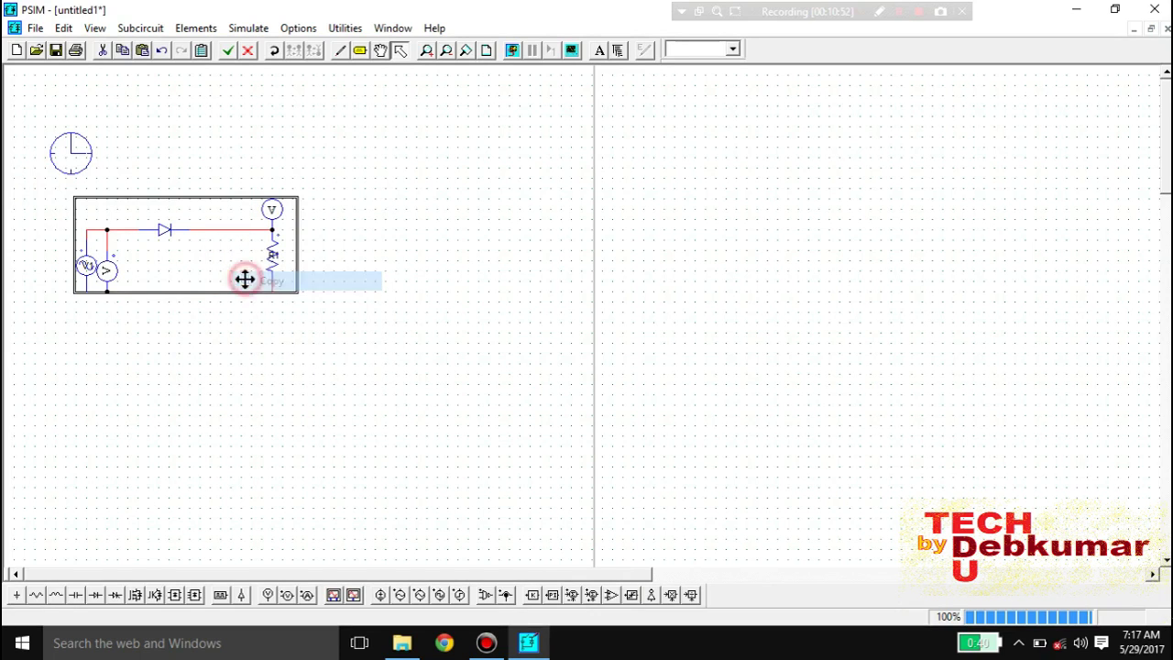
click(142, 51)
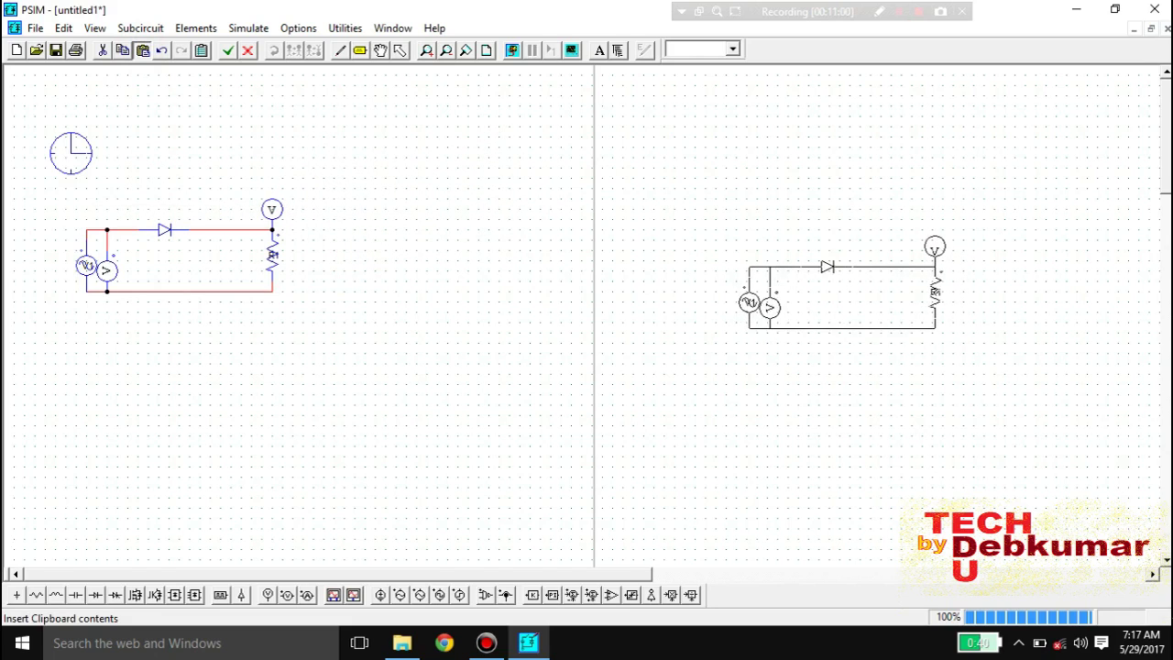
Drop the pasted rectifier copy in the right half of the canvas.
click(845, 260)
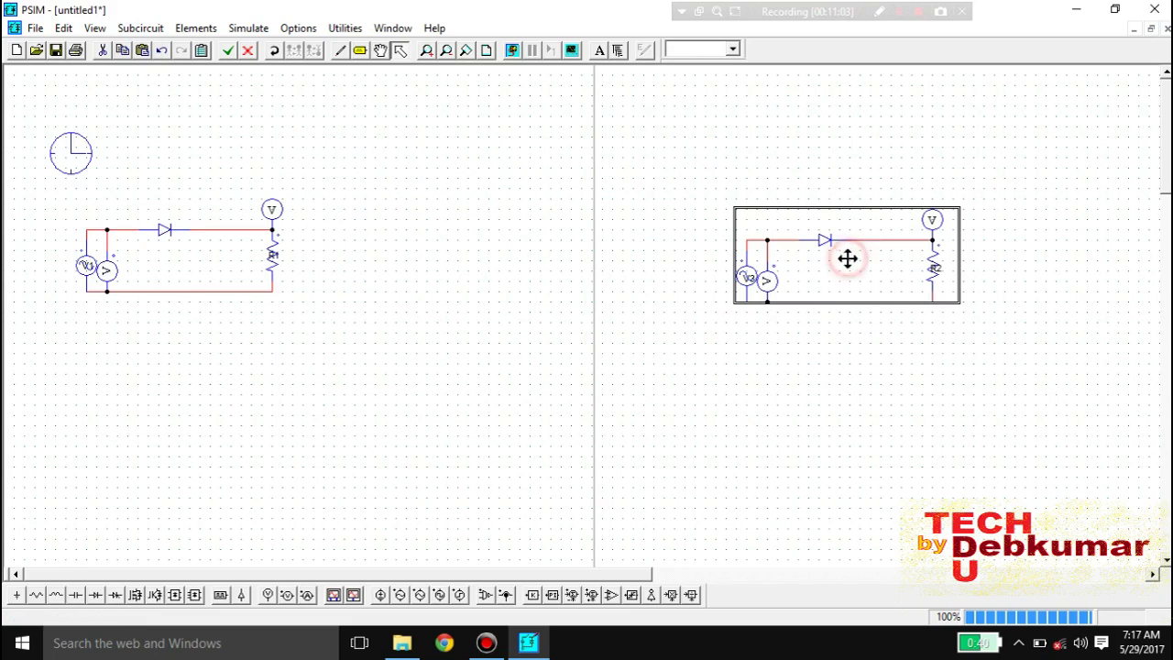
click(852, 341)
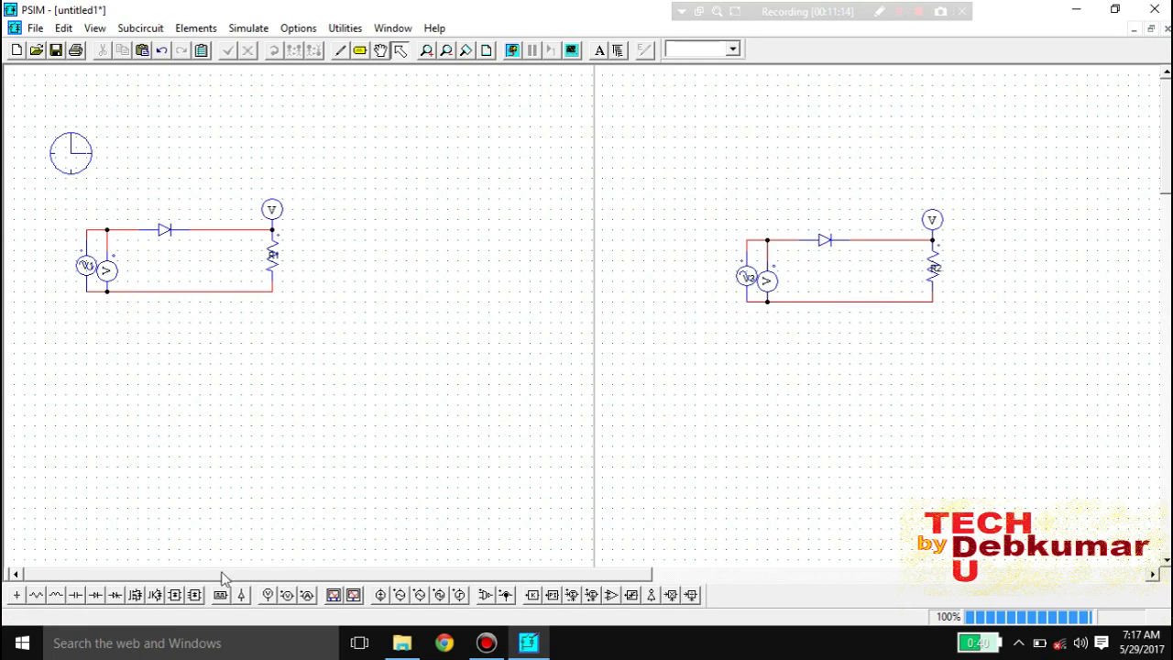
Place an inductor between the diode and resistor of the copied circuit.
click(53, 597)
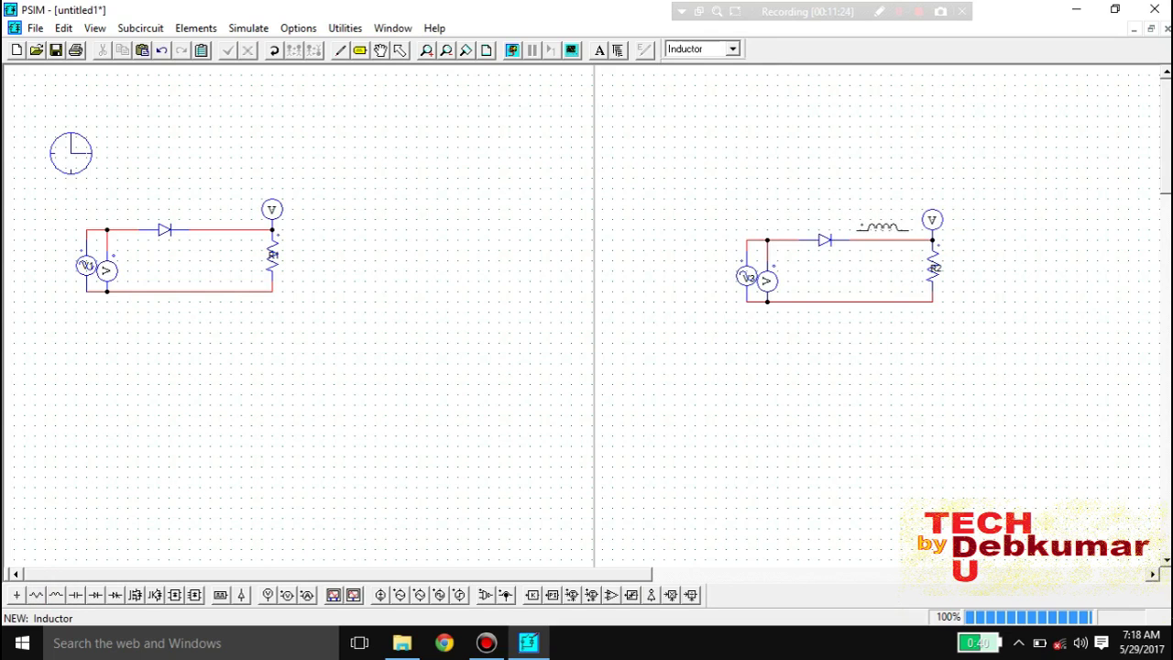
click(885, 247)
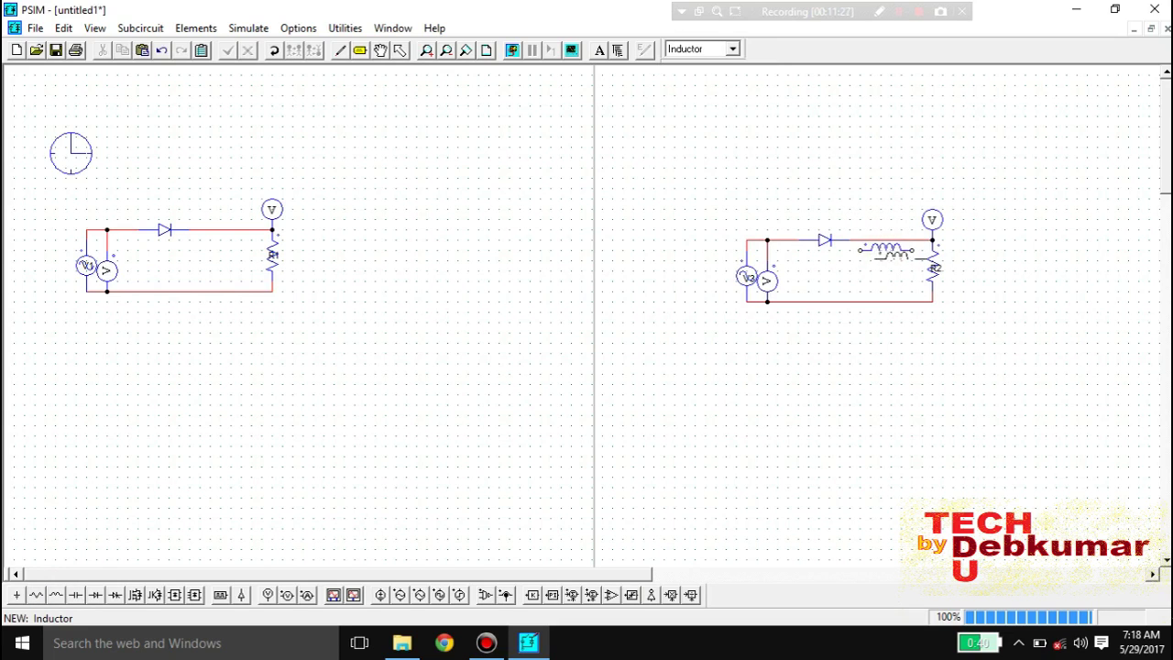
click(398, 51)
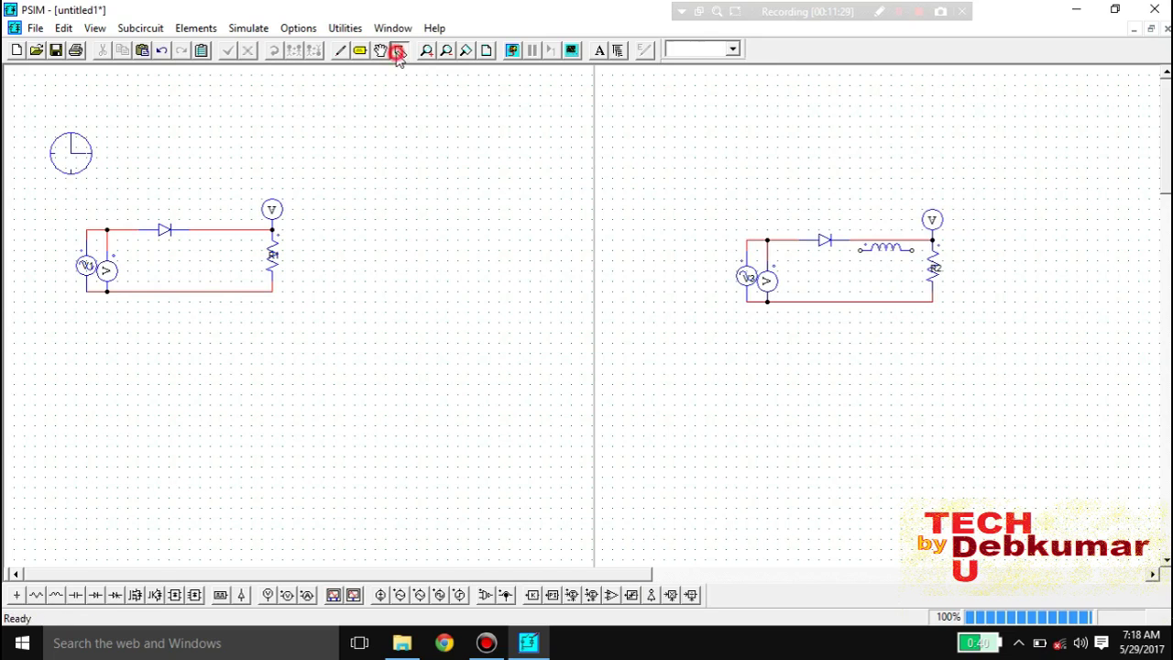
click(905, 243)
drag(905, 244, 905, 241)
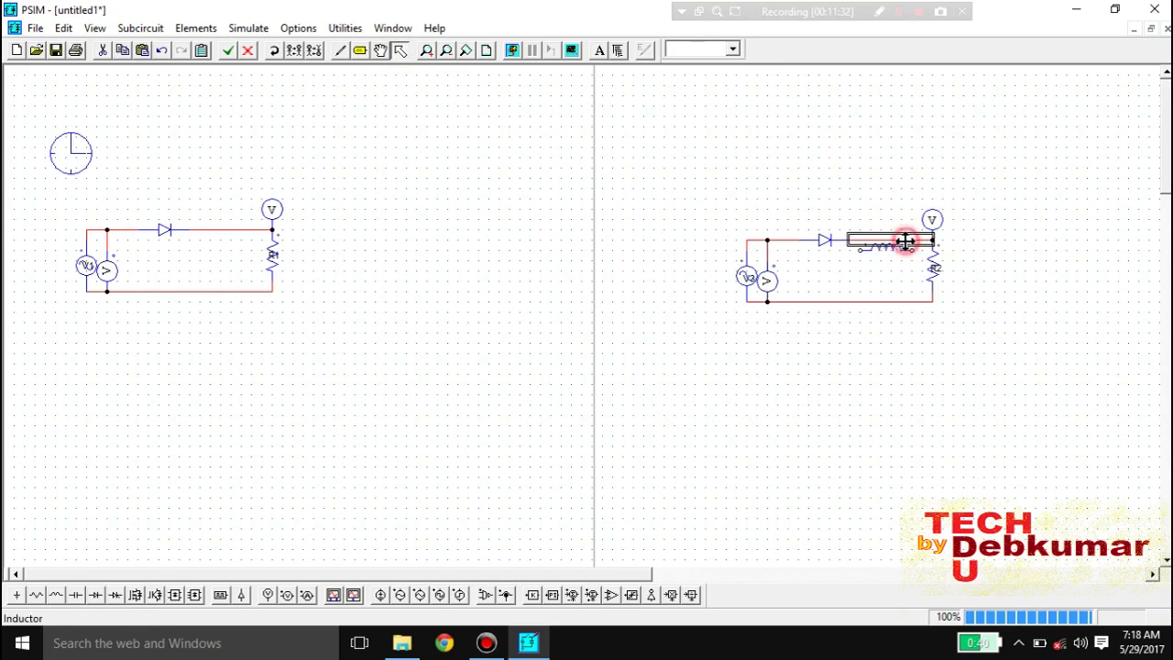
click(860, 257)
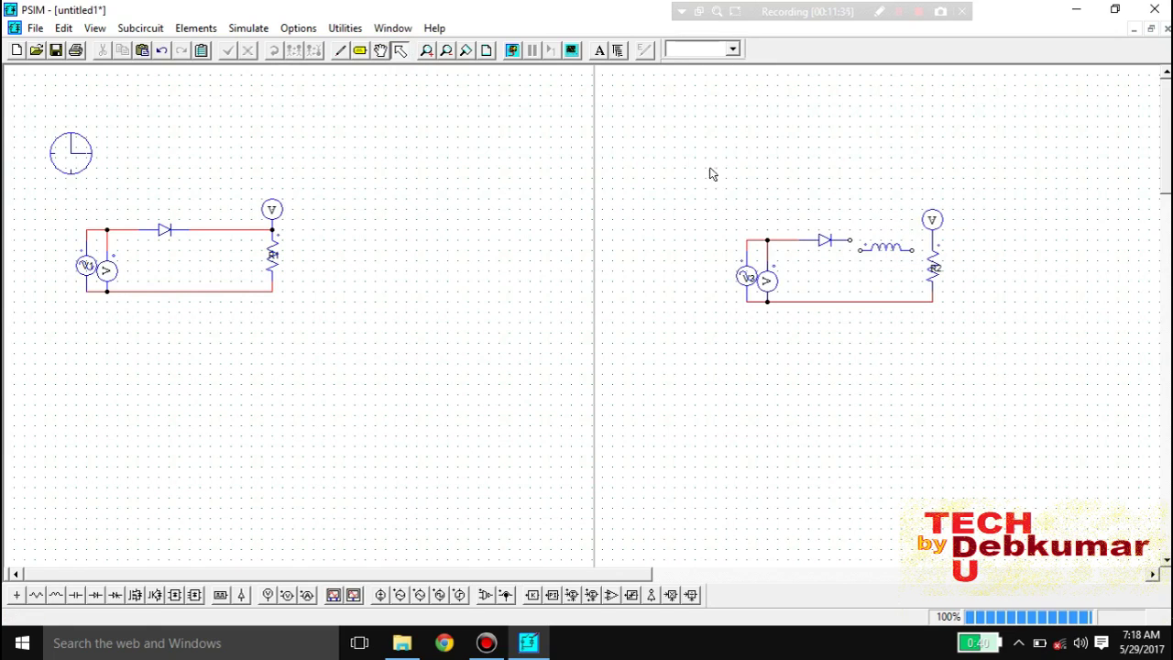
Wire the inductor to the diode output and resistor top node, deleting the stray junction.
click(340, 50)
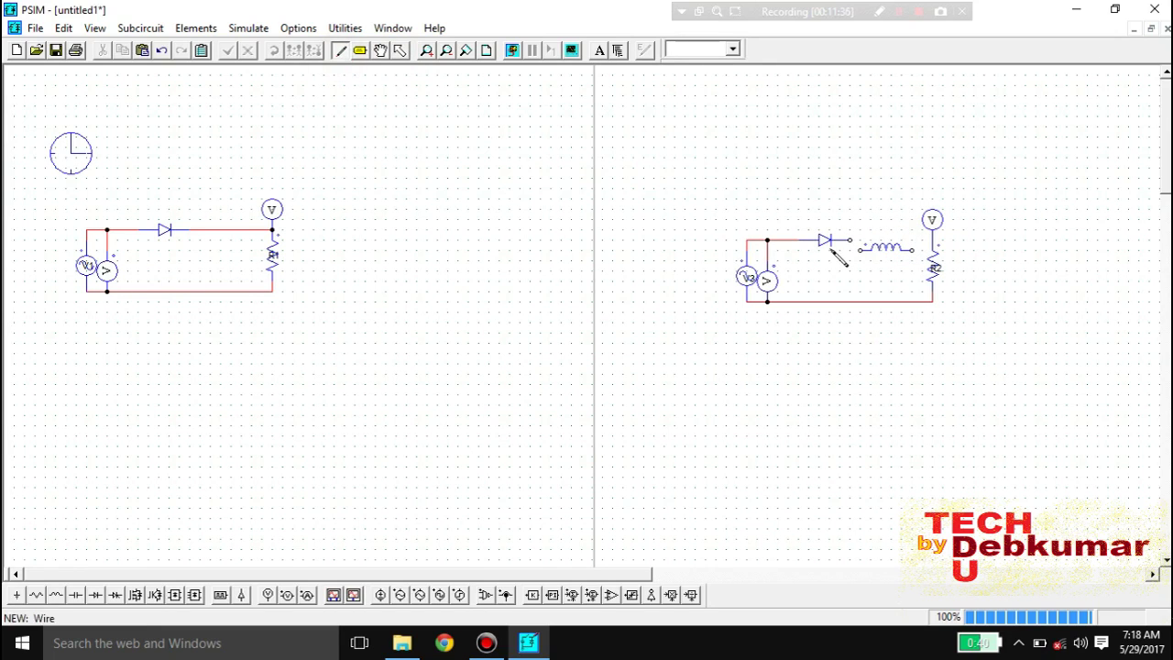
click(852, 240)
click(859, 256)
click(912, 248)
click(932, 240)
click(400, 49)
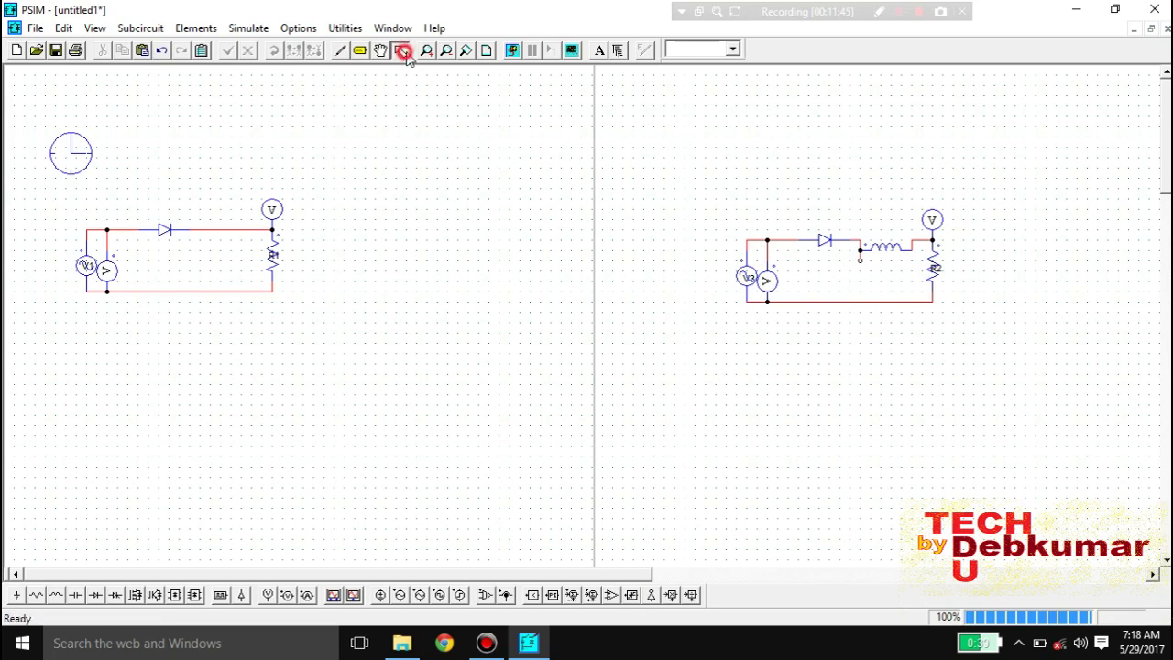
click(860, 256)
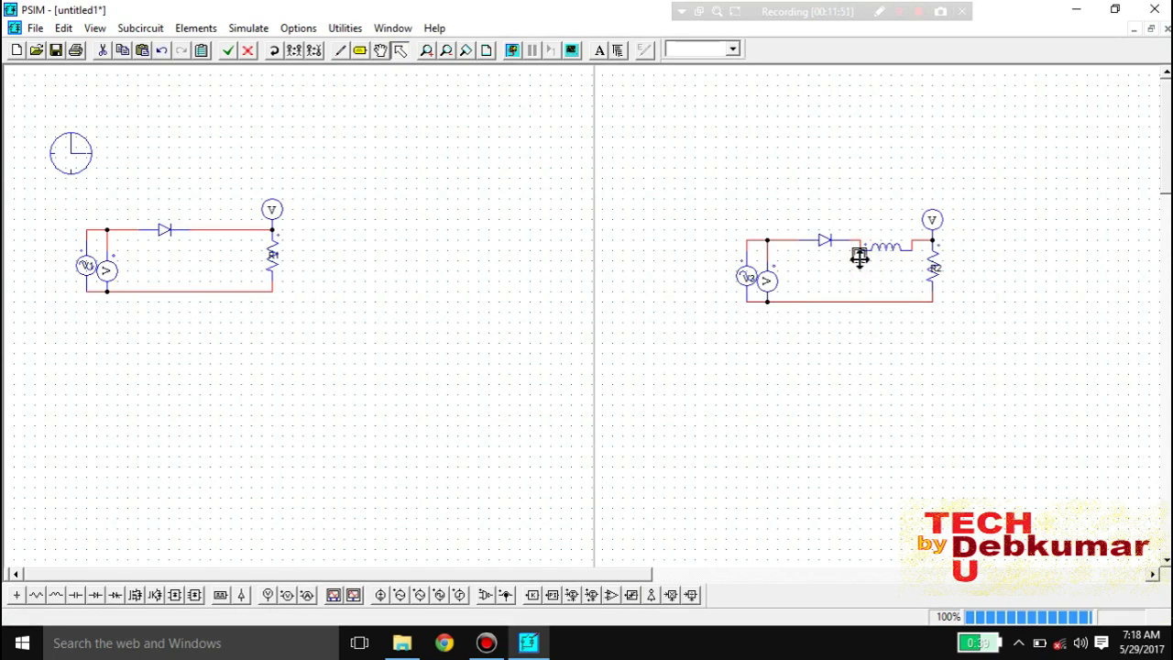
key(Delete)
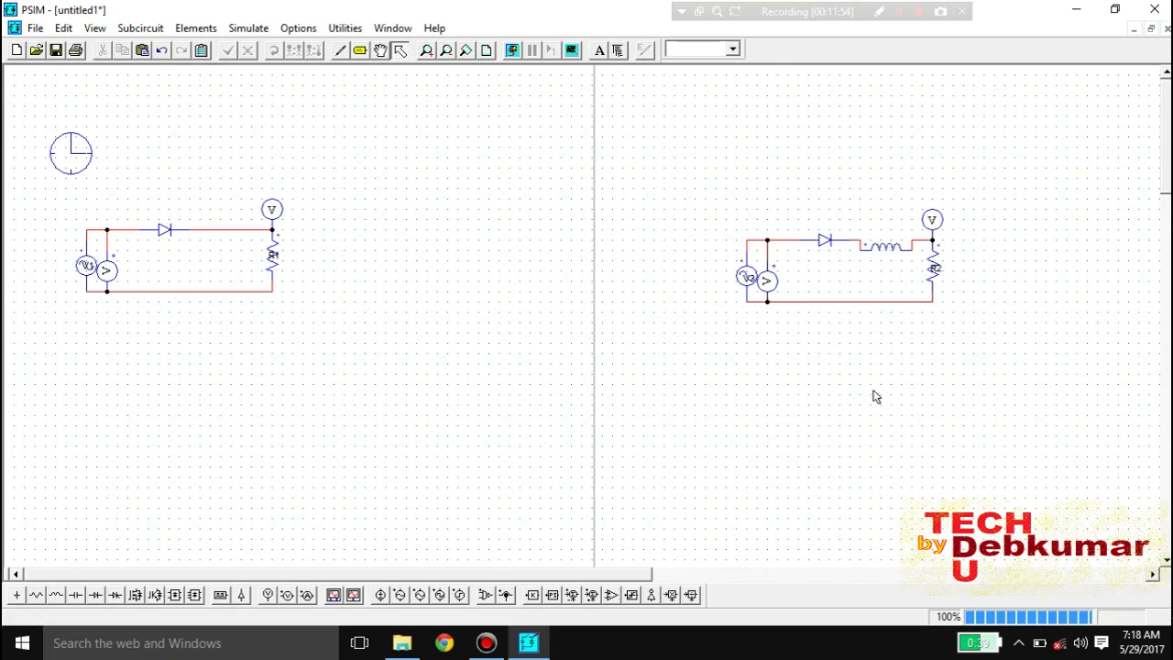
Set inductor L1 to 0.12u and show its name label.
double_click(887, 253)
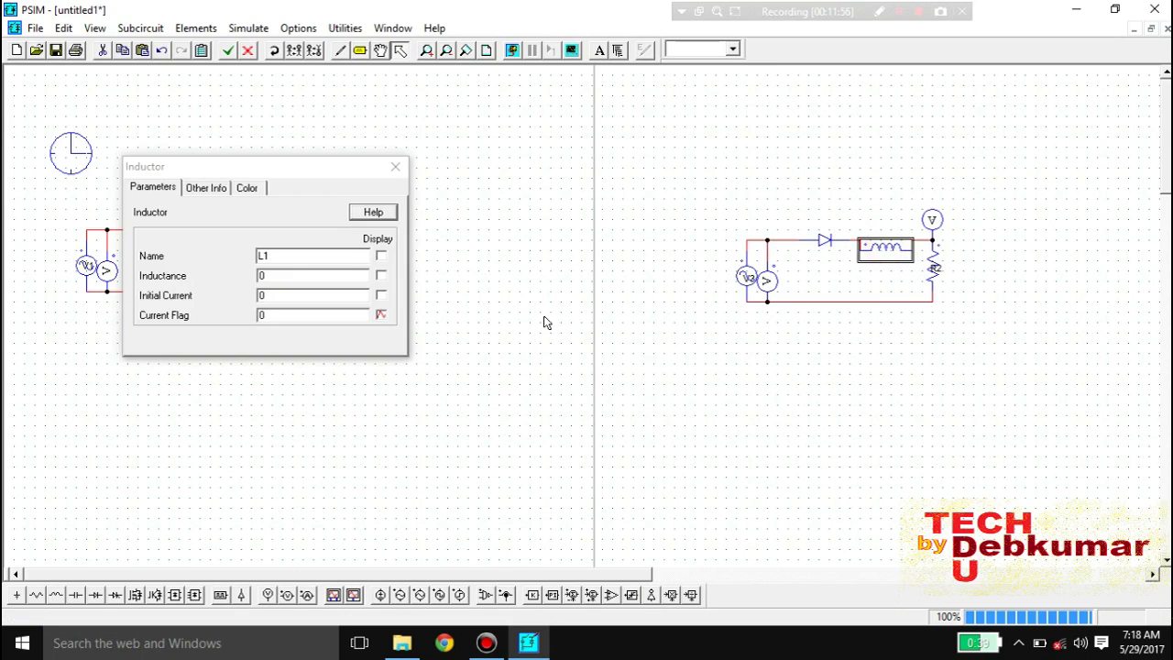
click(312, 276)
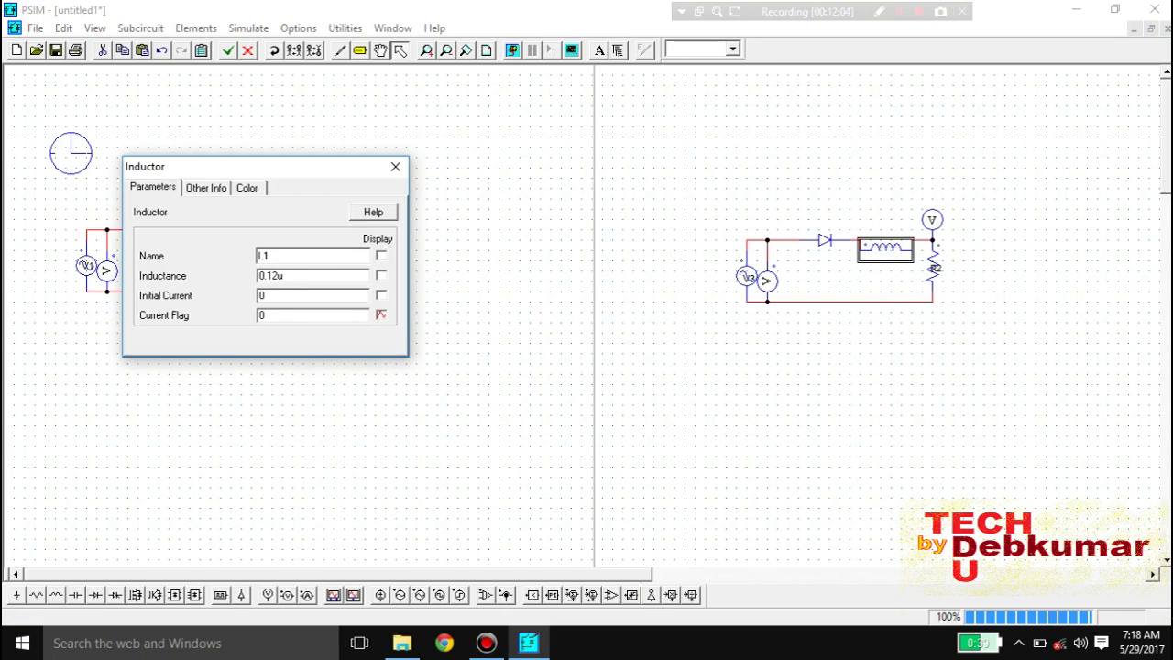
click(380, 255)
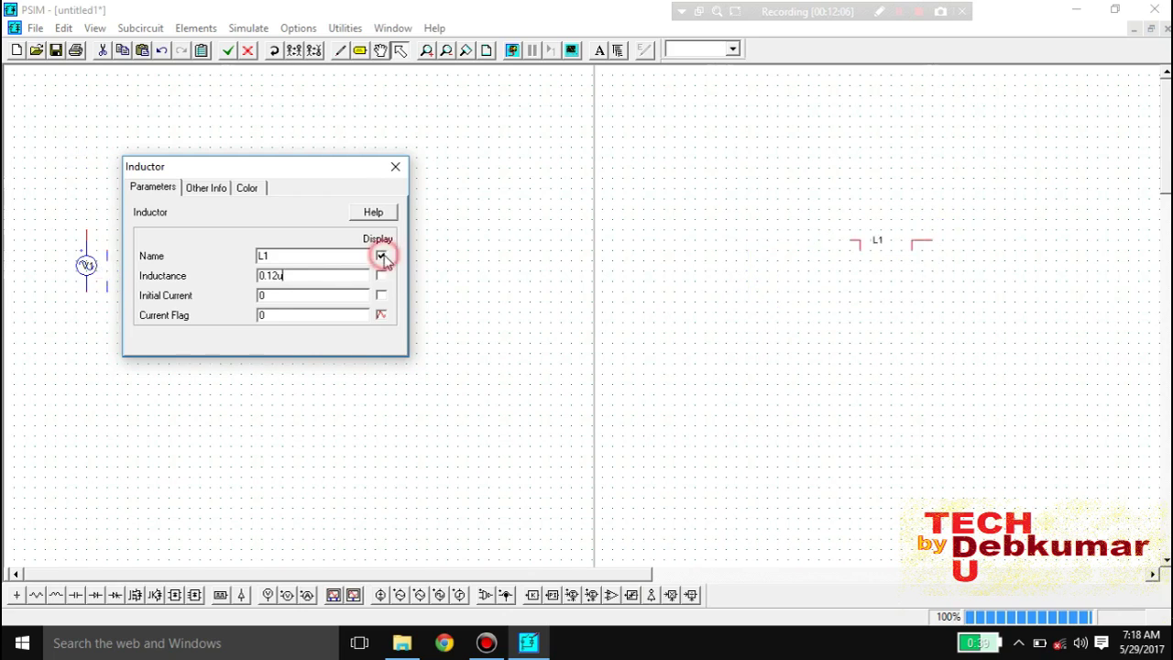
click(396, 169)
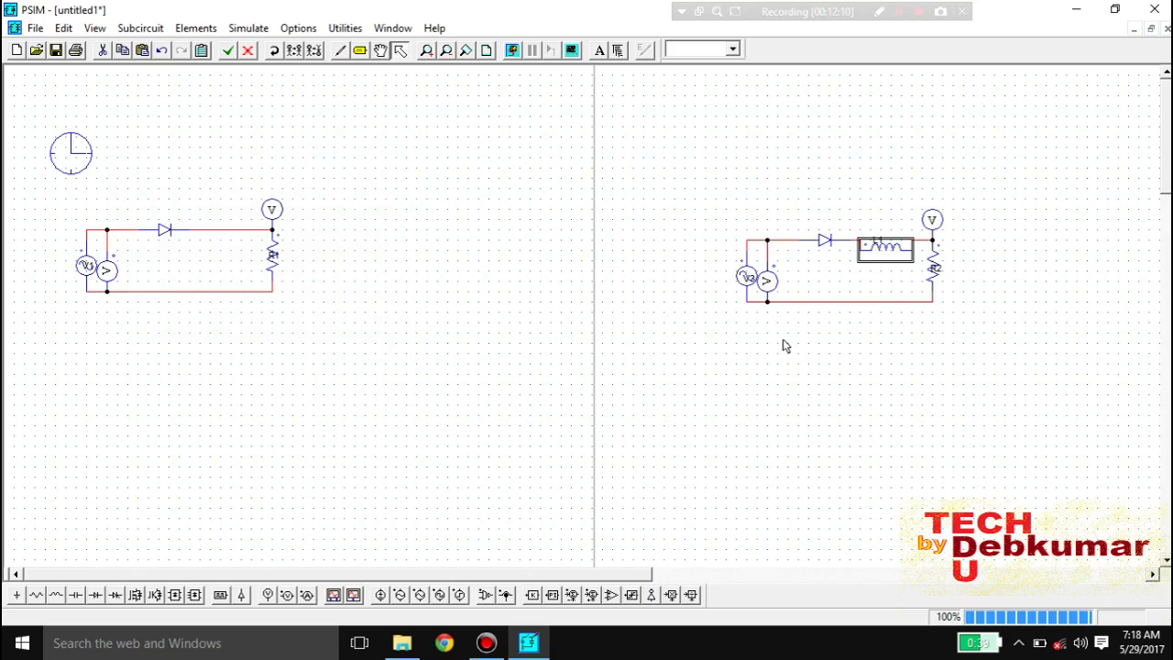
click(870, 369)
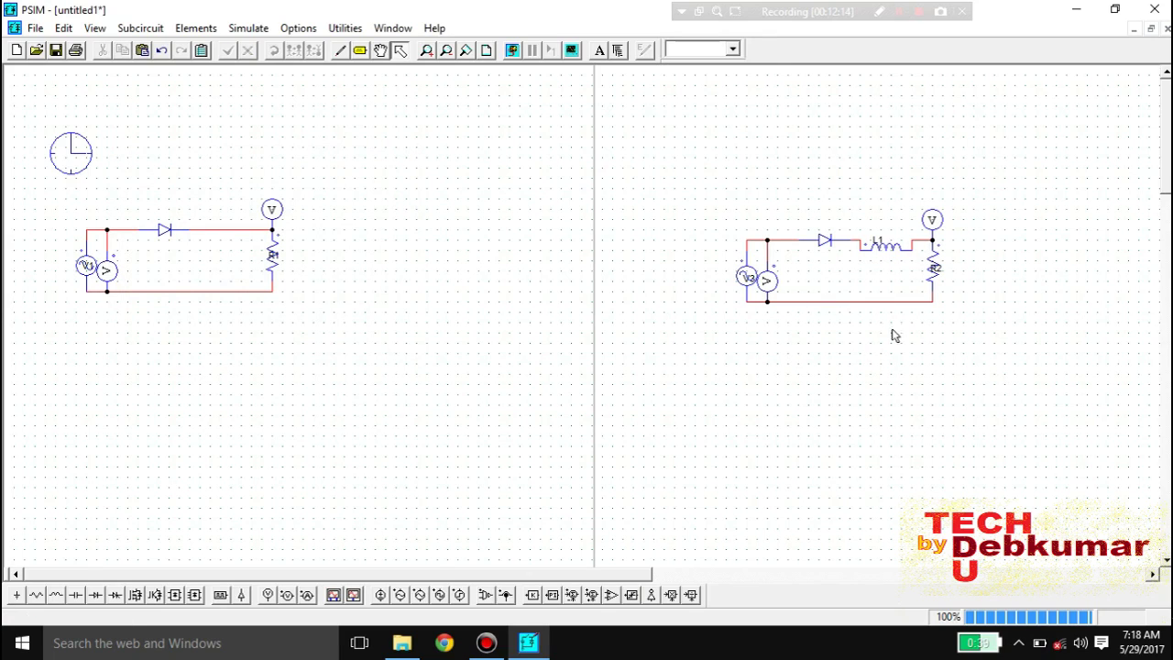
Move the simulation control clock to just above the right-hand circuit.
click(72, 152)
click(134, 183)
click(70, 142)
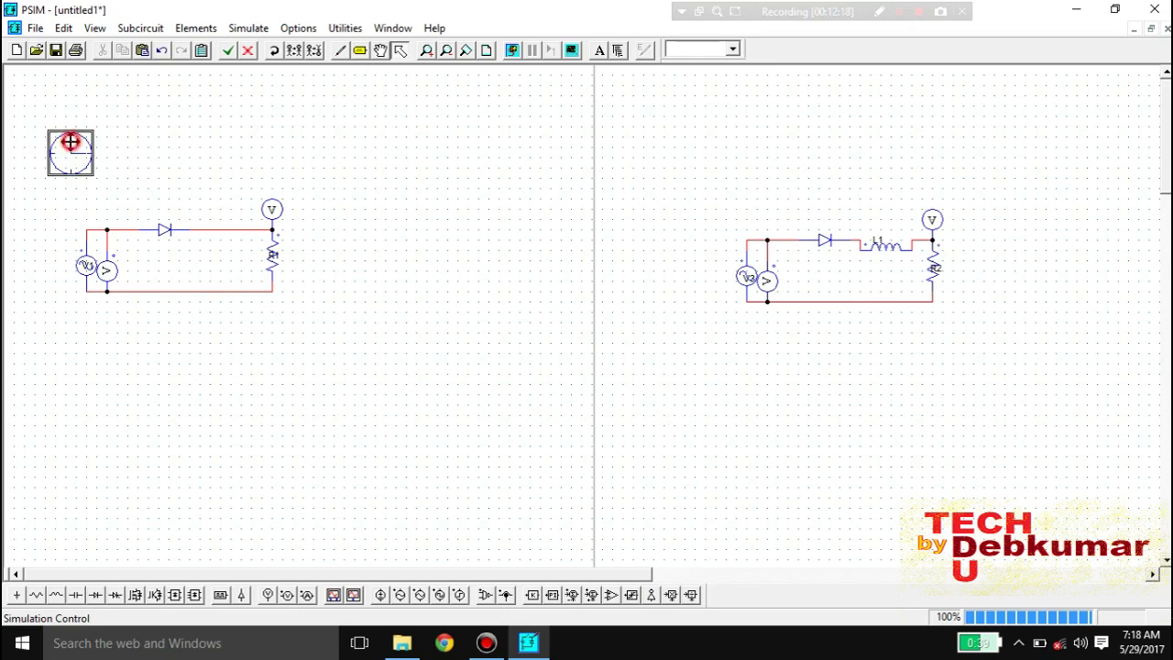
drag(70, 142, 744, 186)
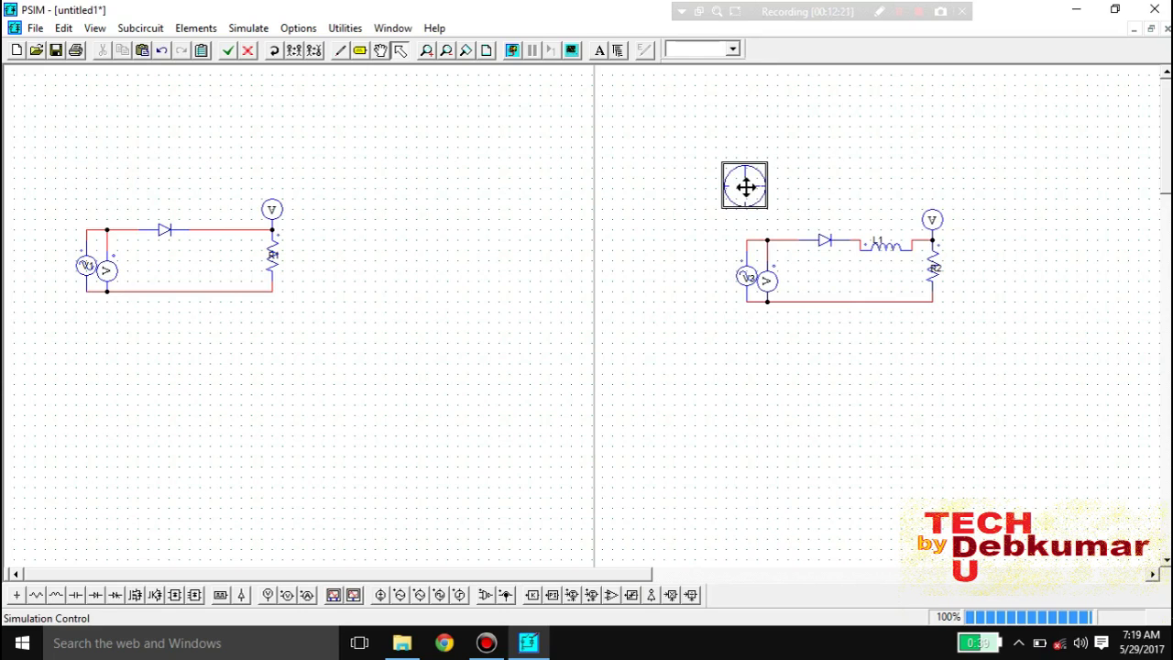
click(745, 186)
Run the simulation and plot the V4 output in Simview.
click(249, 29)
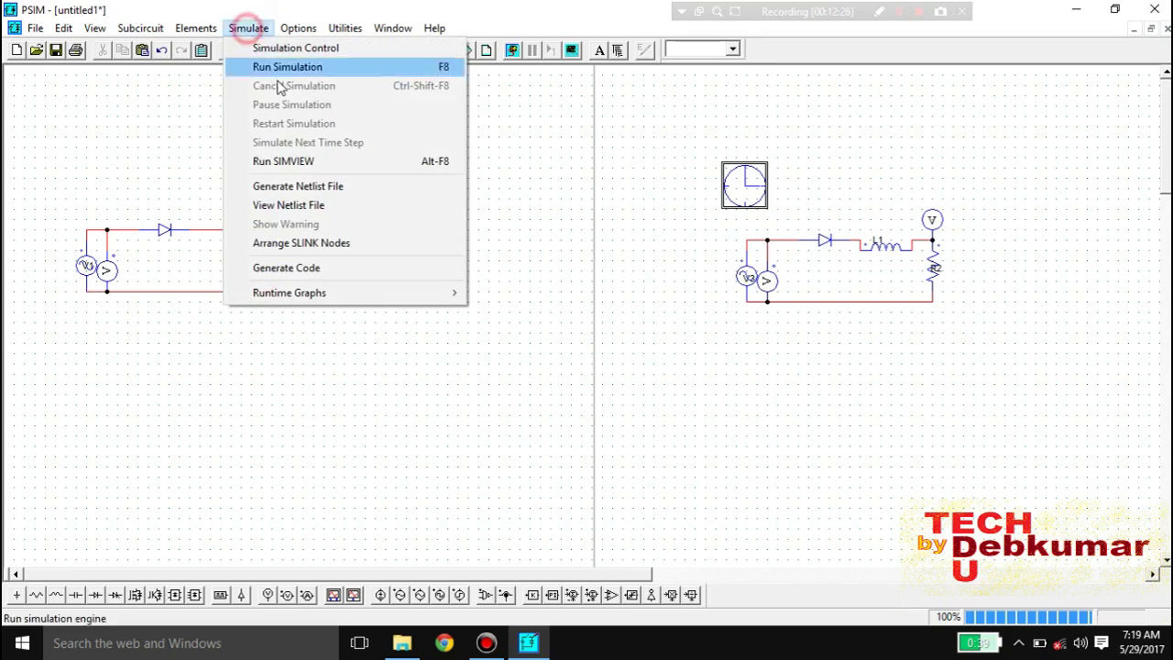
click(316, 68)
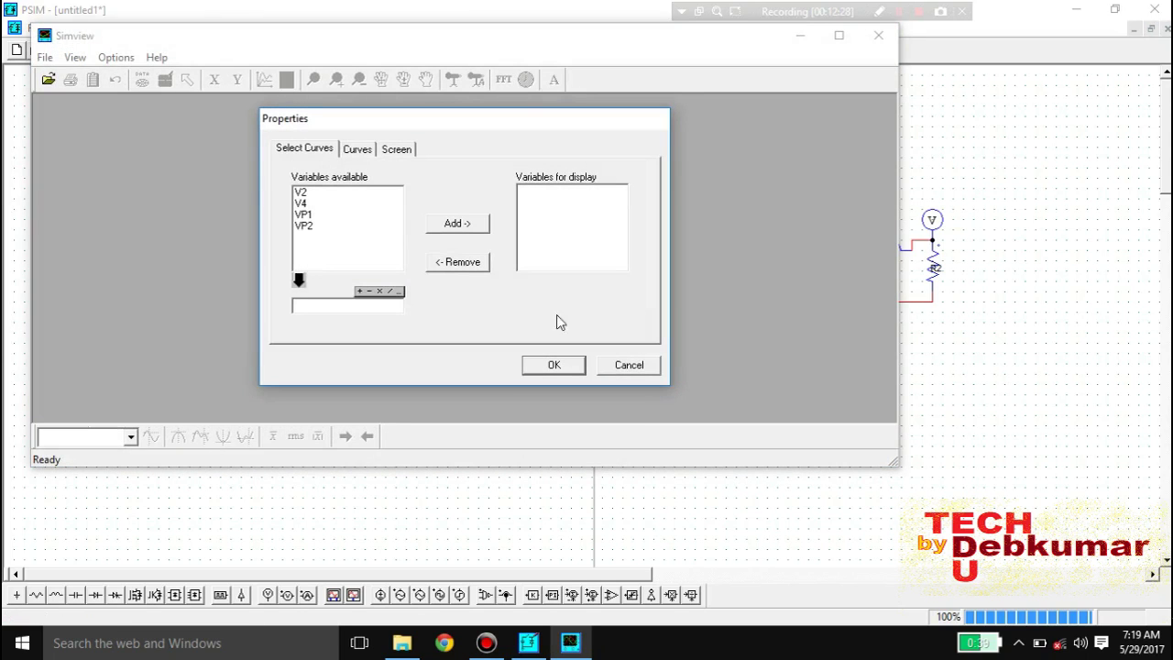
click(303, 204)
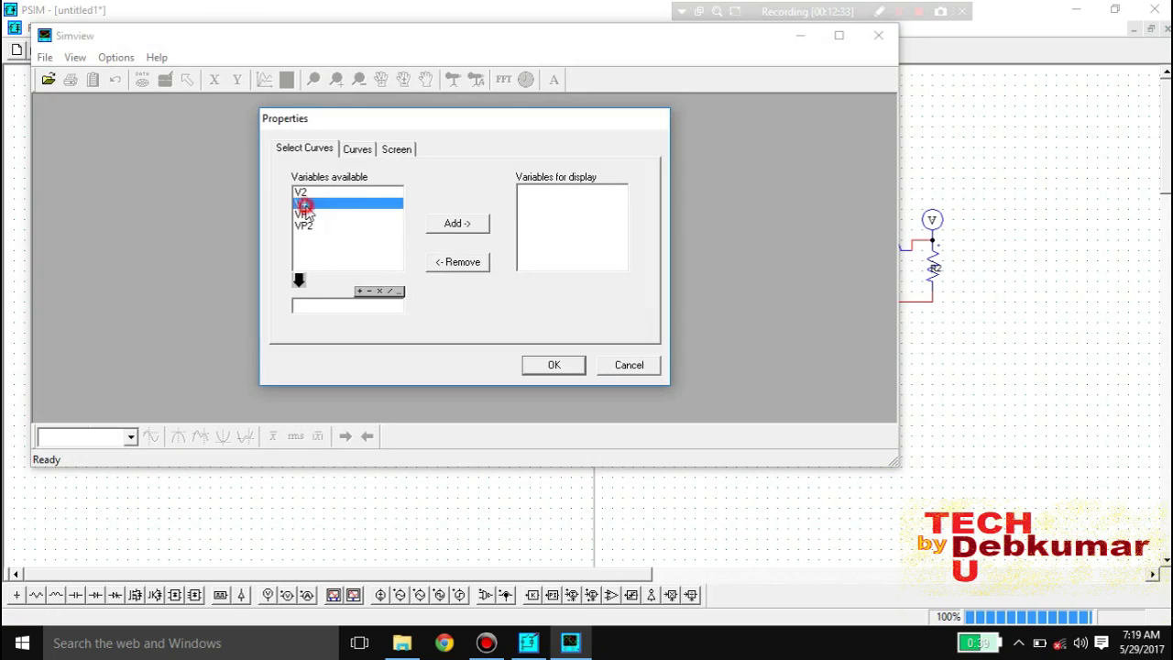
click(453, 225)
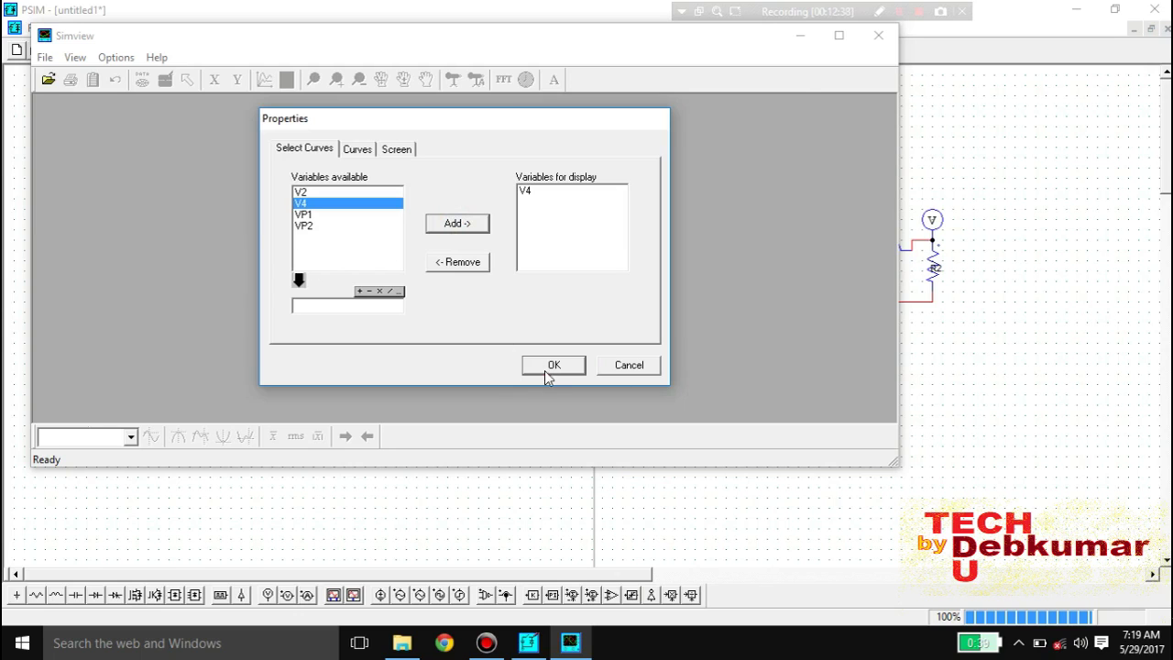
click(547, 371)
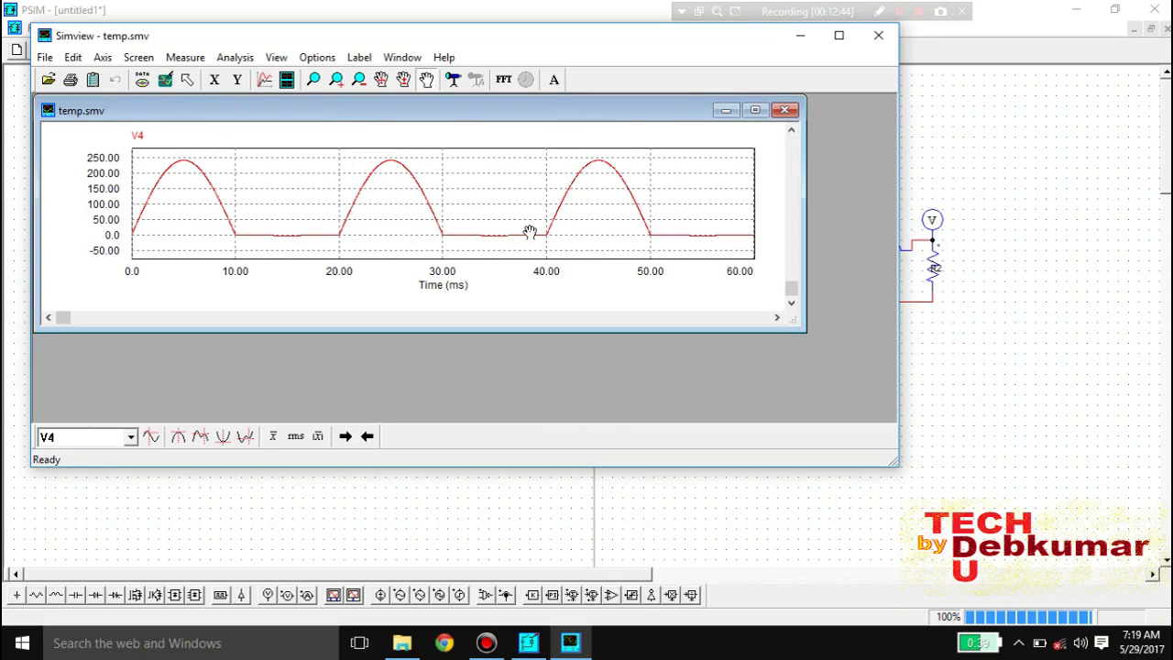
Add a second screen showing VP2, maximize the plot and Simview, then close the plot.
click(287, 80)
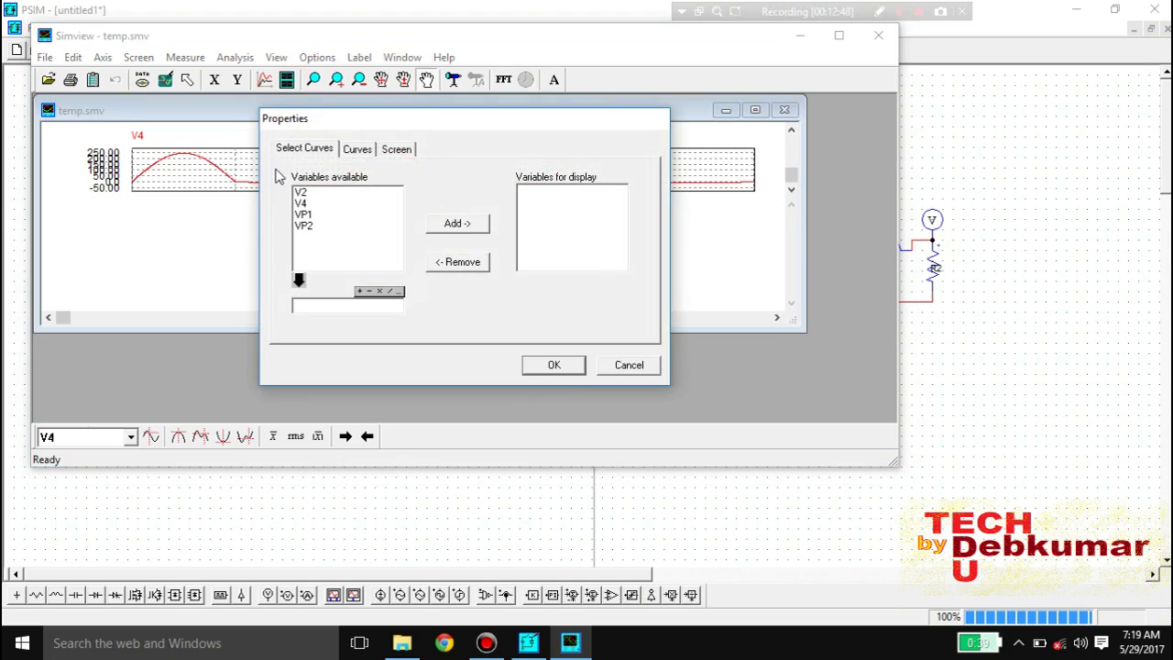
click(306, 225)
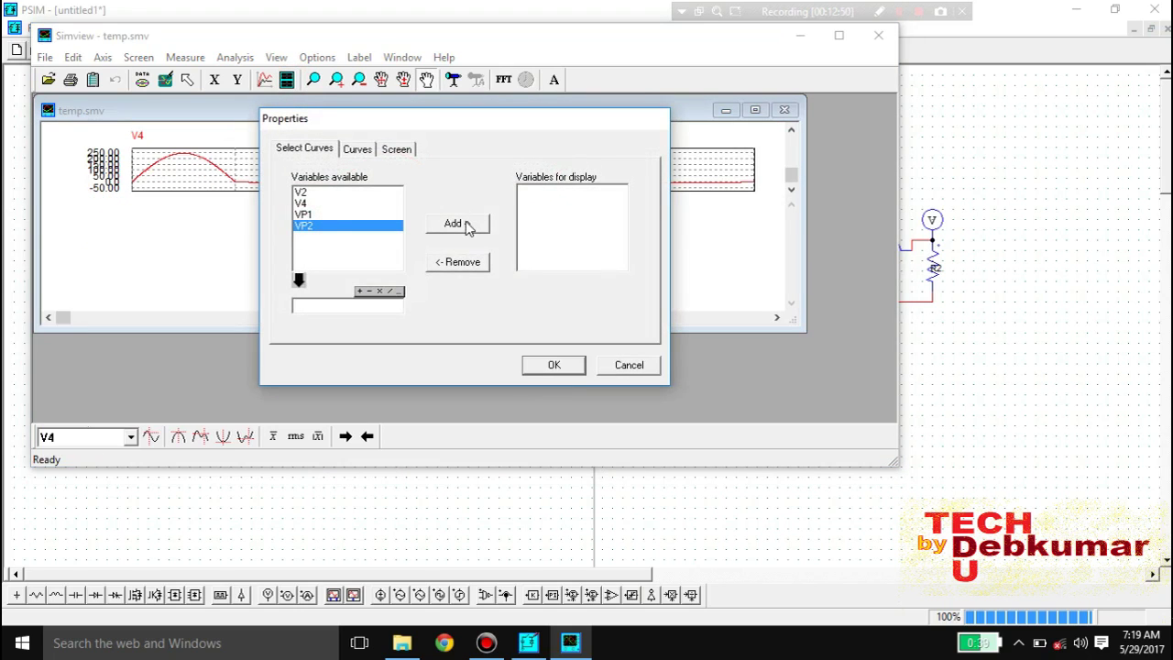
click(465, 225)
click(546, 366)
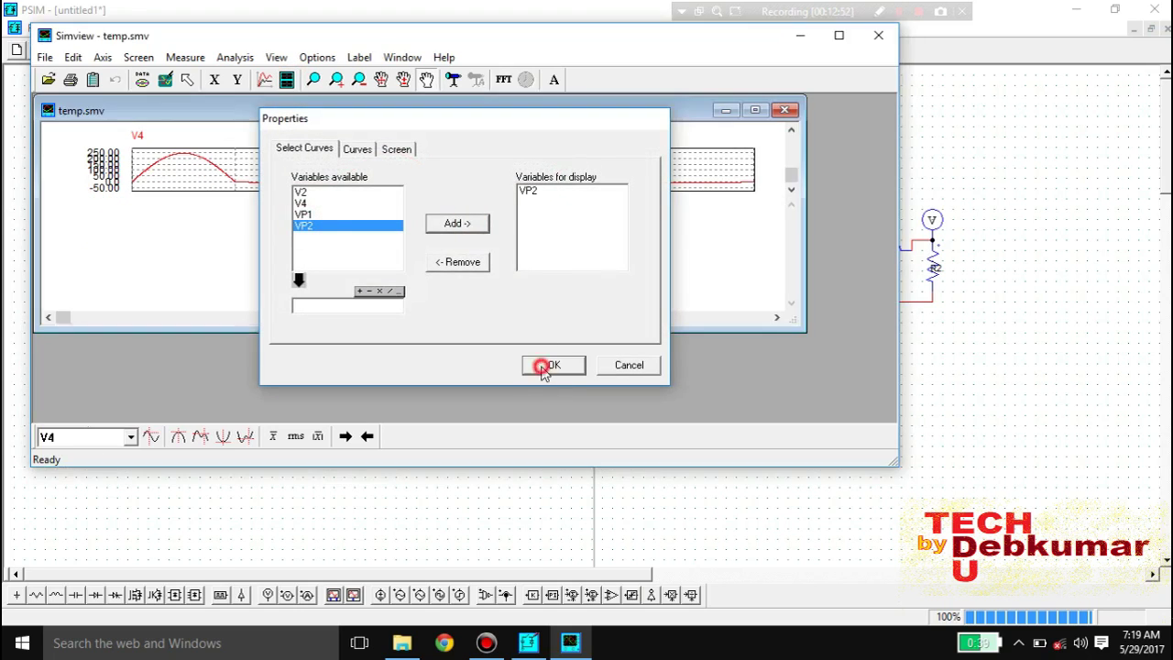
click(755, 110)
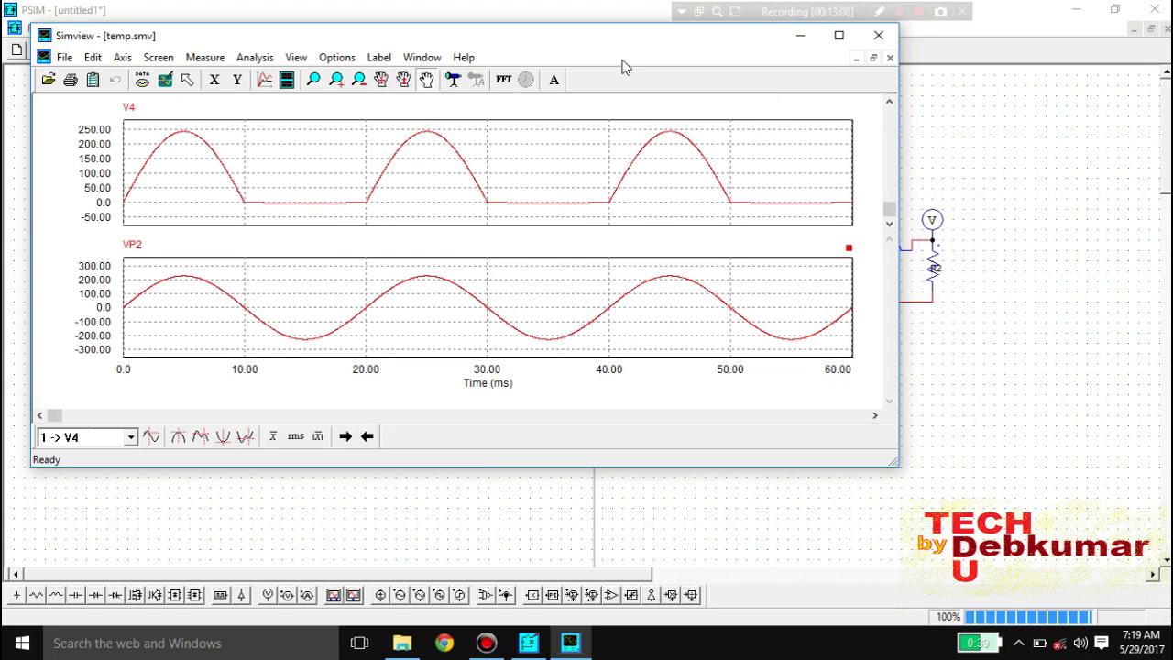
click(840, 35)
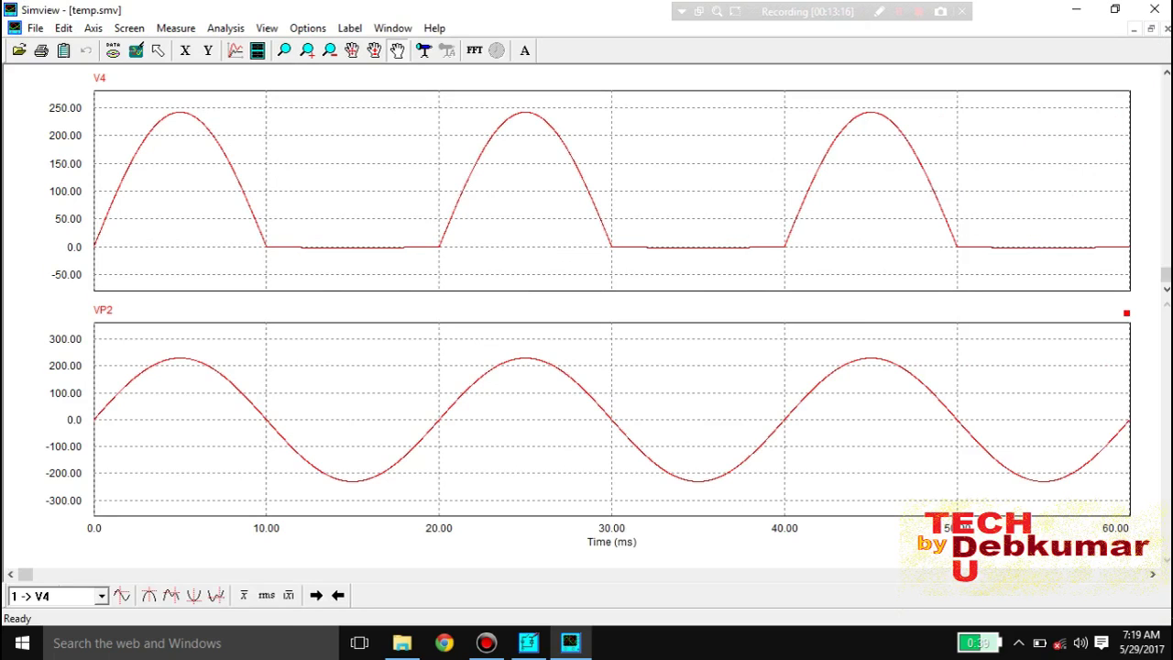
key(ctrl+F4)
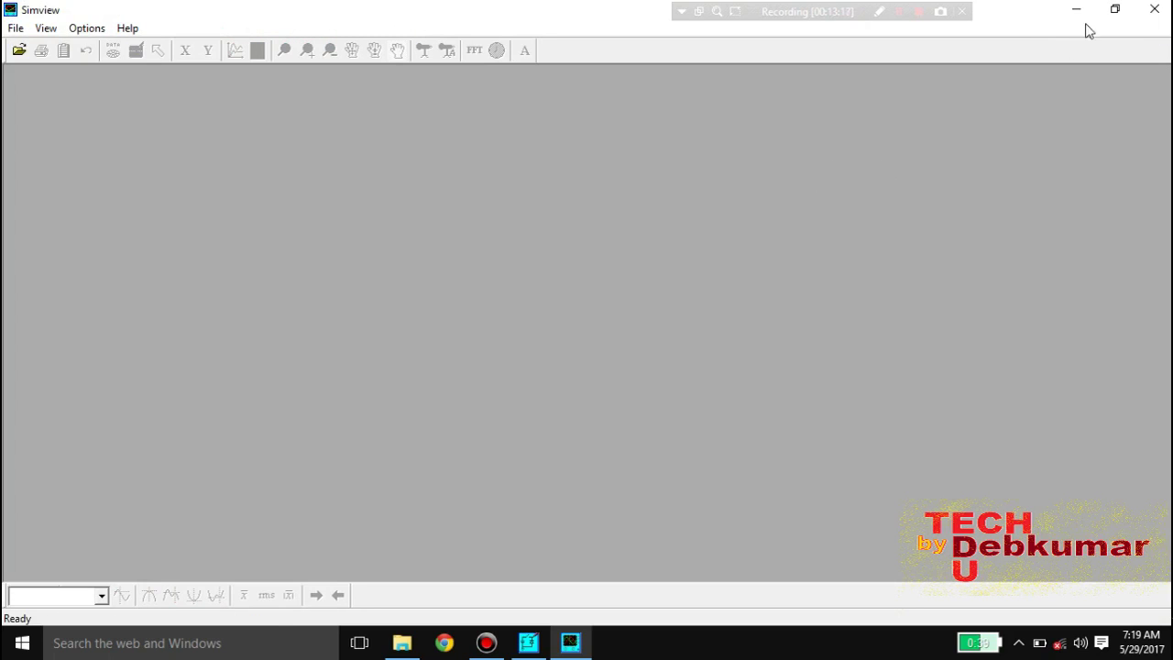
Close Simview and change inductor L1's inductance to 0.5u.
click(1155, 9)
double_click(885, 247)
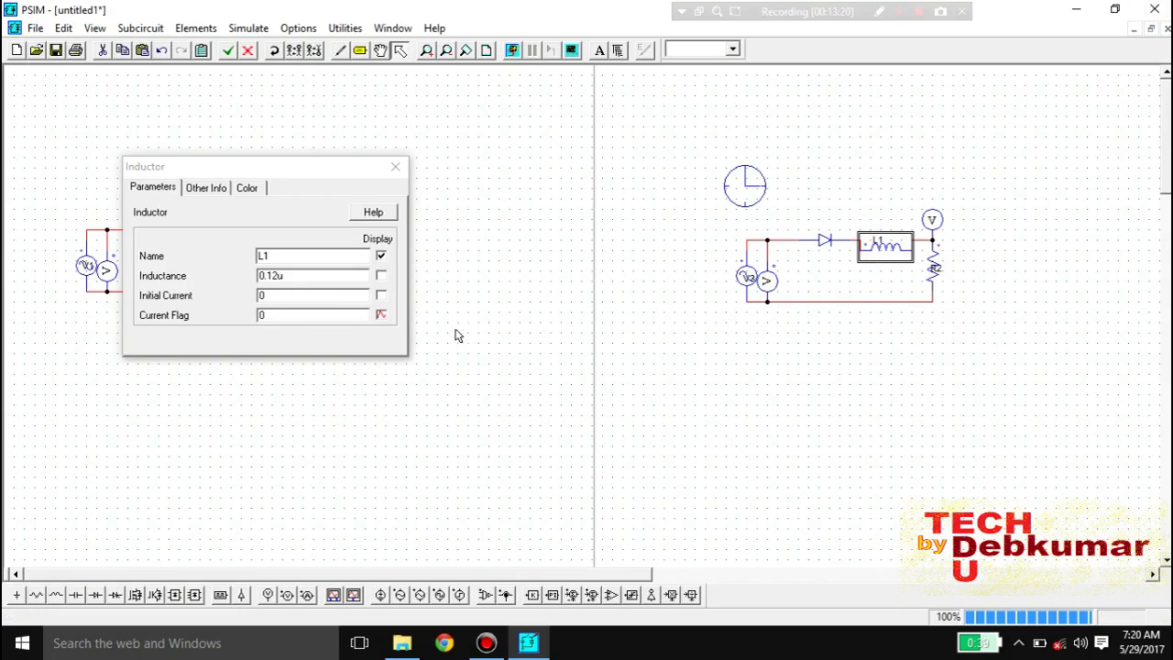
click(309, 280)
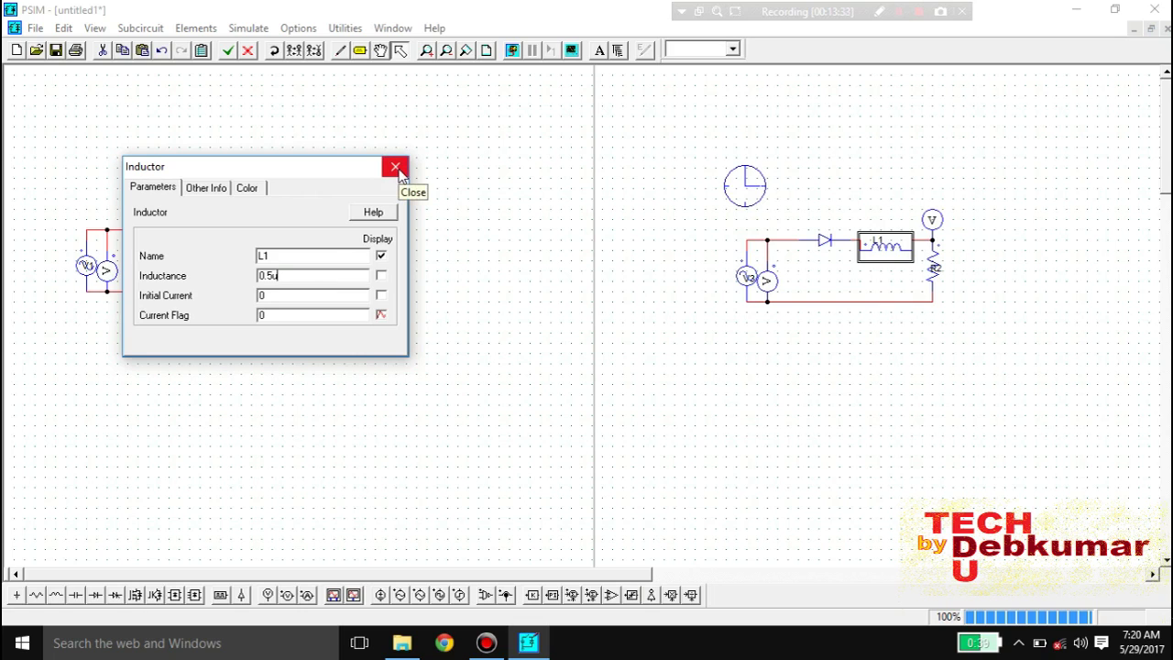
click(397, 172)
click(248, 27)
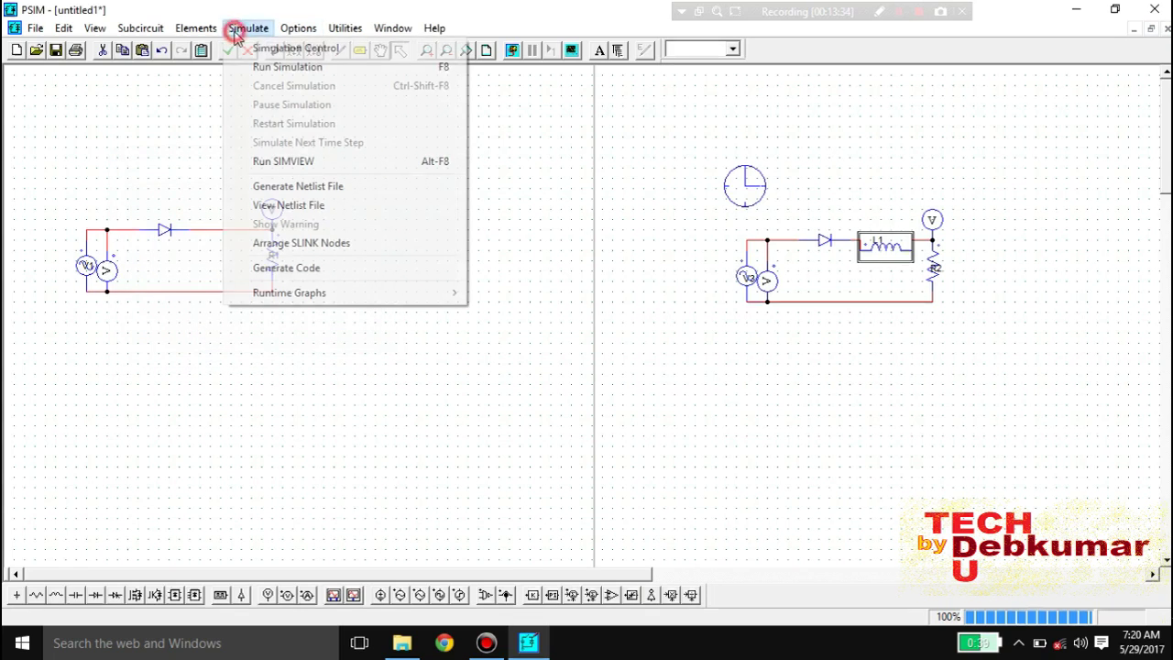
Rerun the simulation, plot V4 for the 0.5u inductor, then close Simview.
click(306, 66)
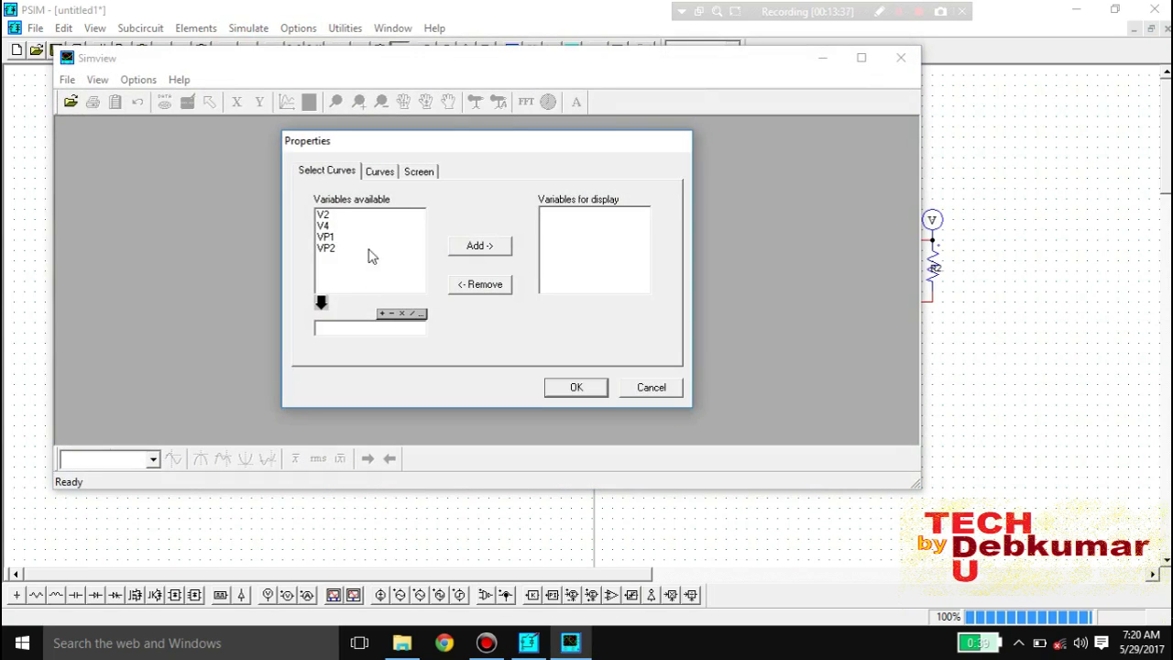
click(326, 237)
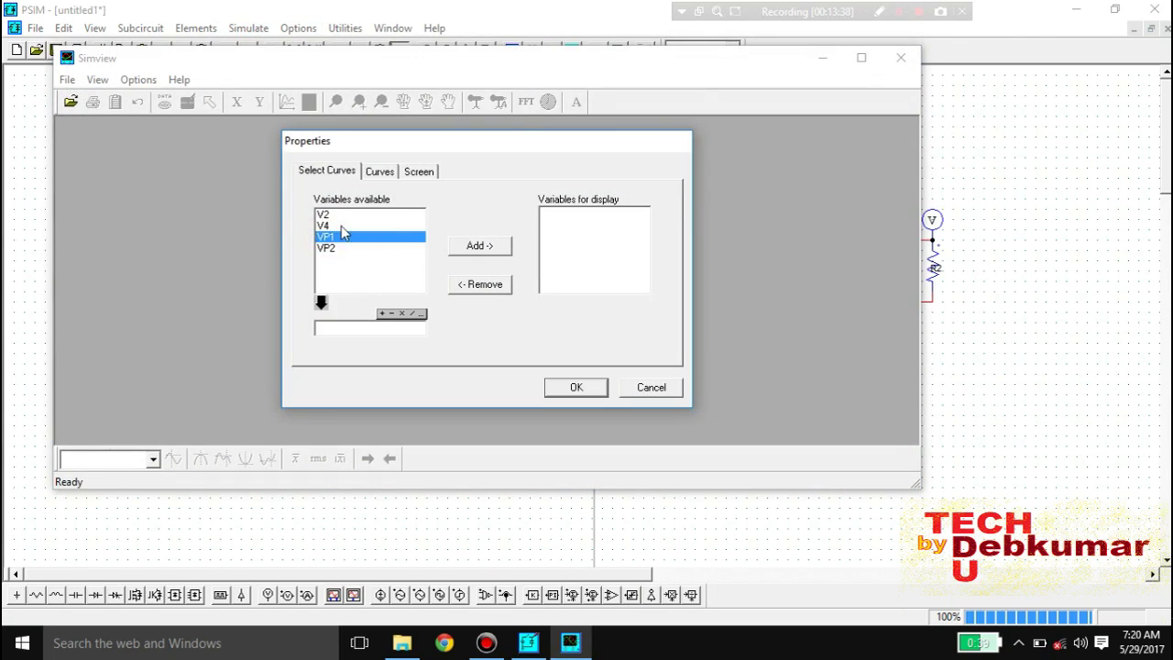
click(339, 226)
click(464, 248)
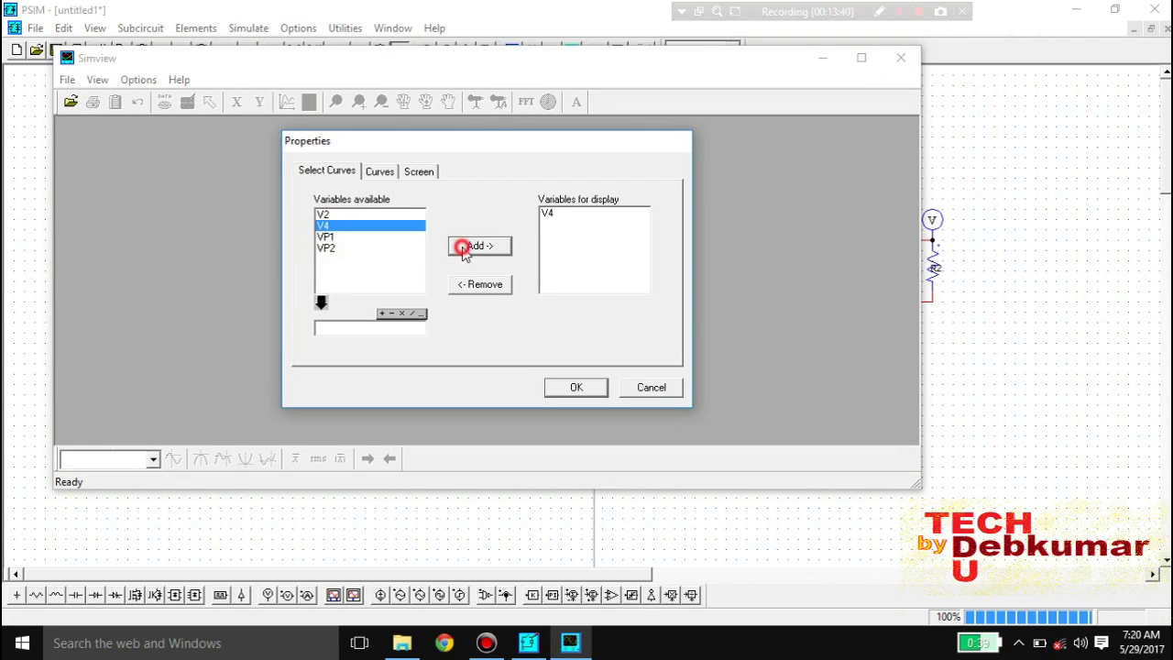
click(549, 388)
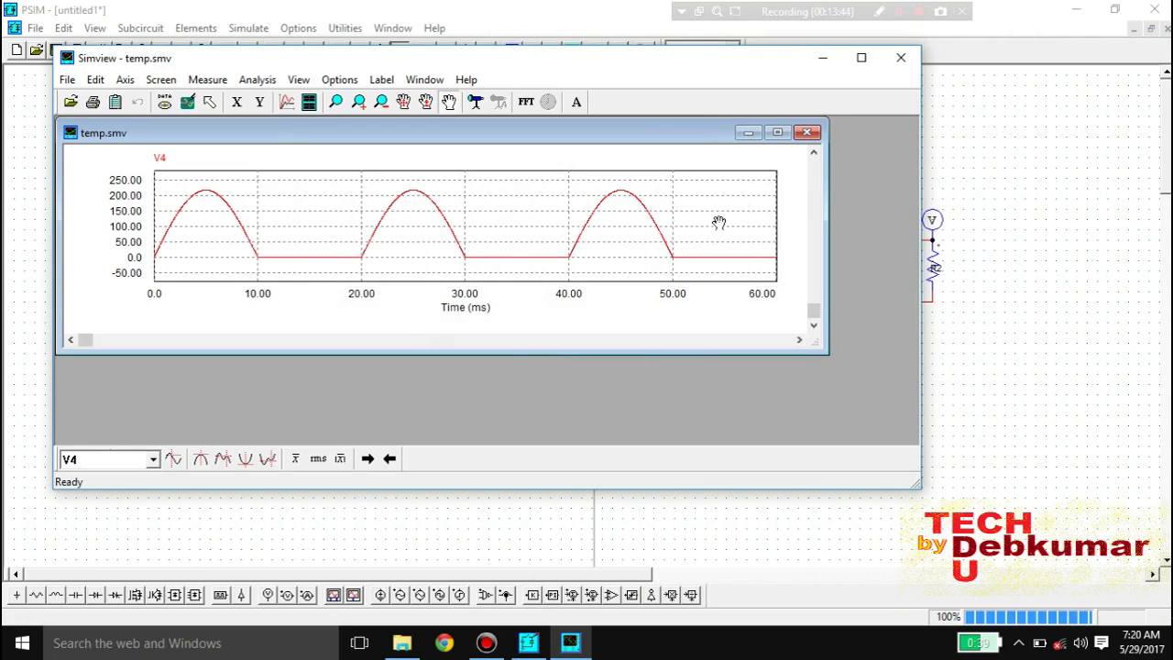
click(812, 134)
drag(740, 66, 676, 253)
click(825, 245)
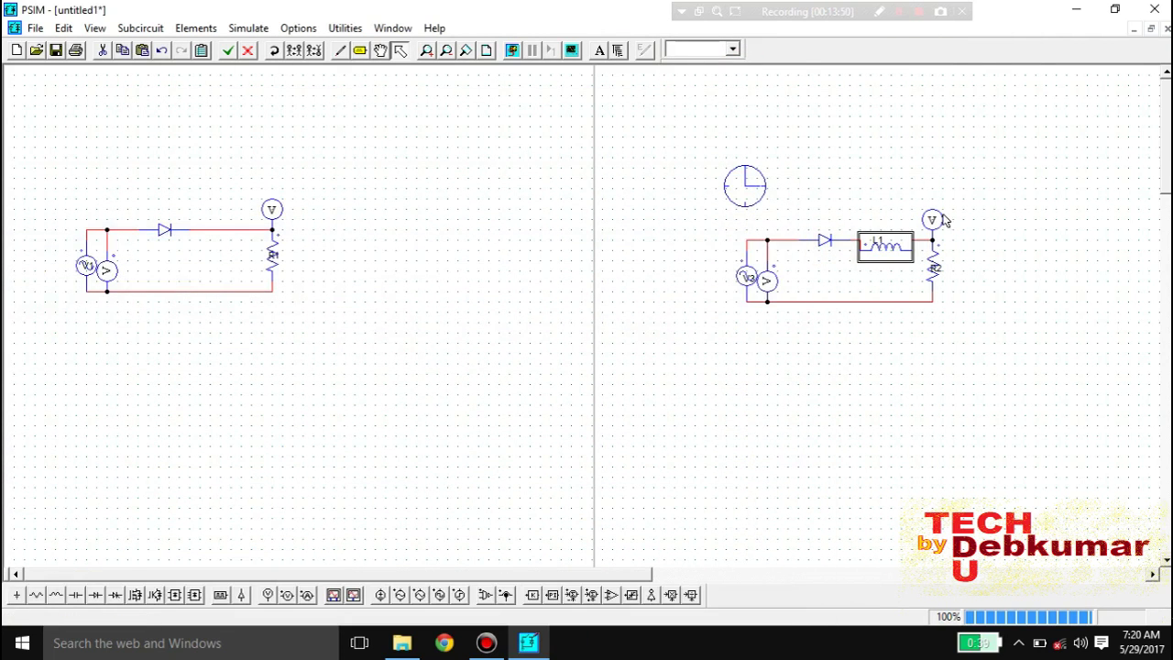
Inspect the voltage probe's settings and deselect the probe.
double_click(931, 223)
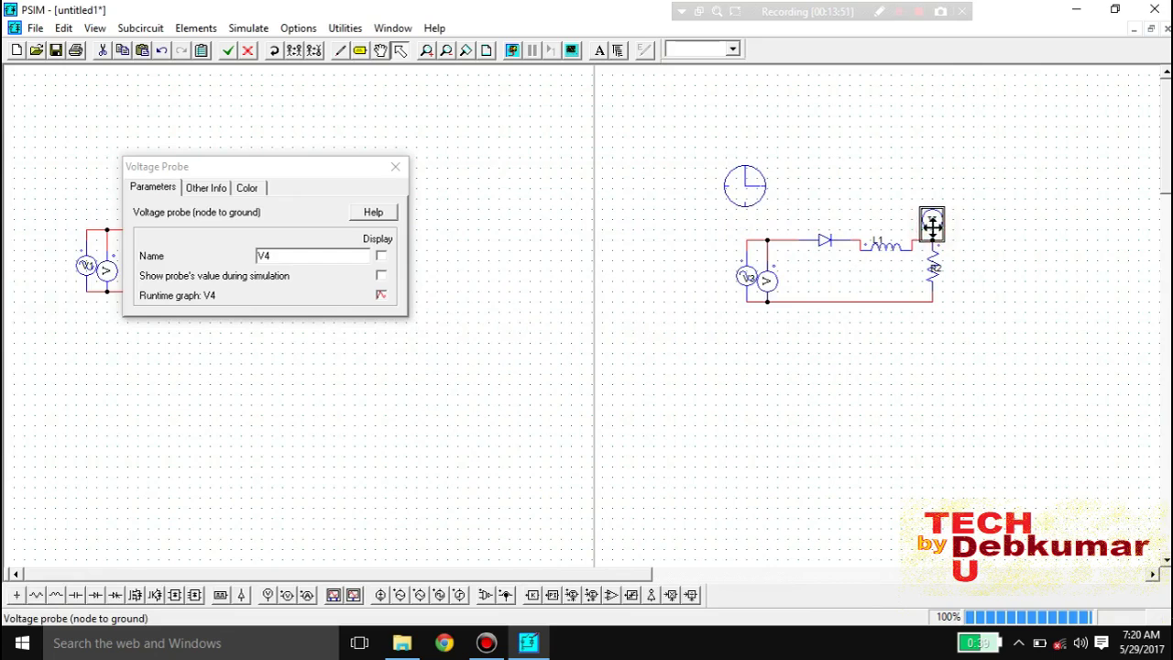
click(395, 167)
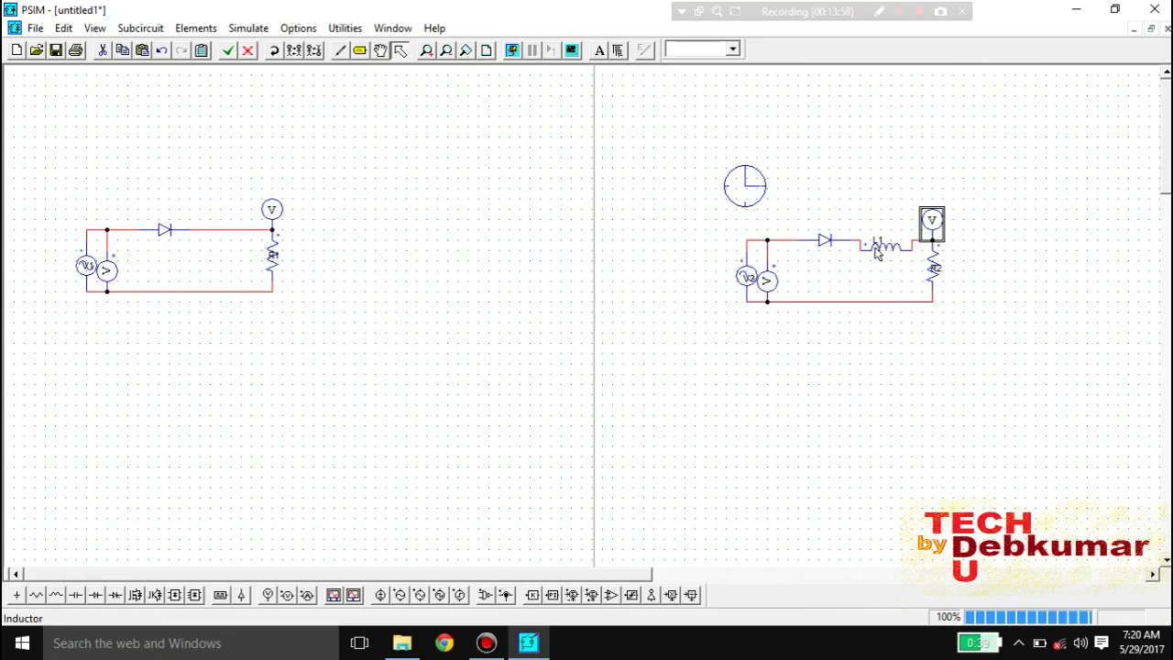
click(875, 152)
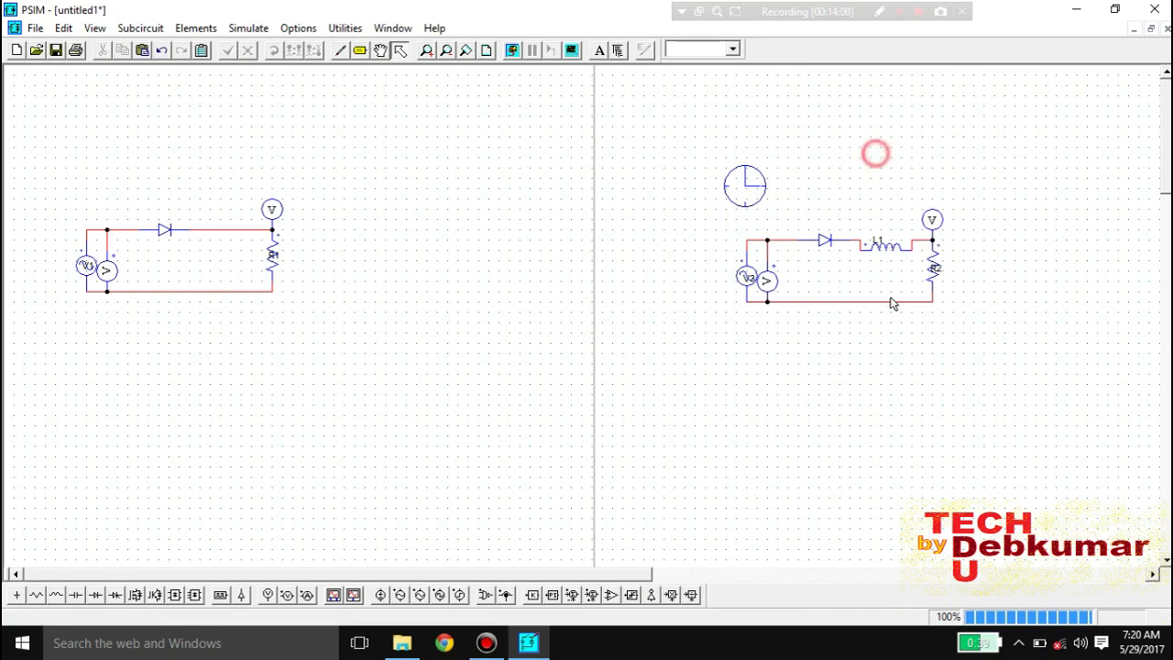
Confirm the sine source is 230 peak at 50 frequency, then rerun the simulation.
double_click(742, 278)
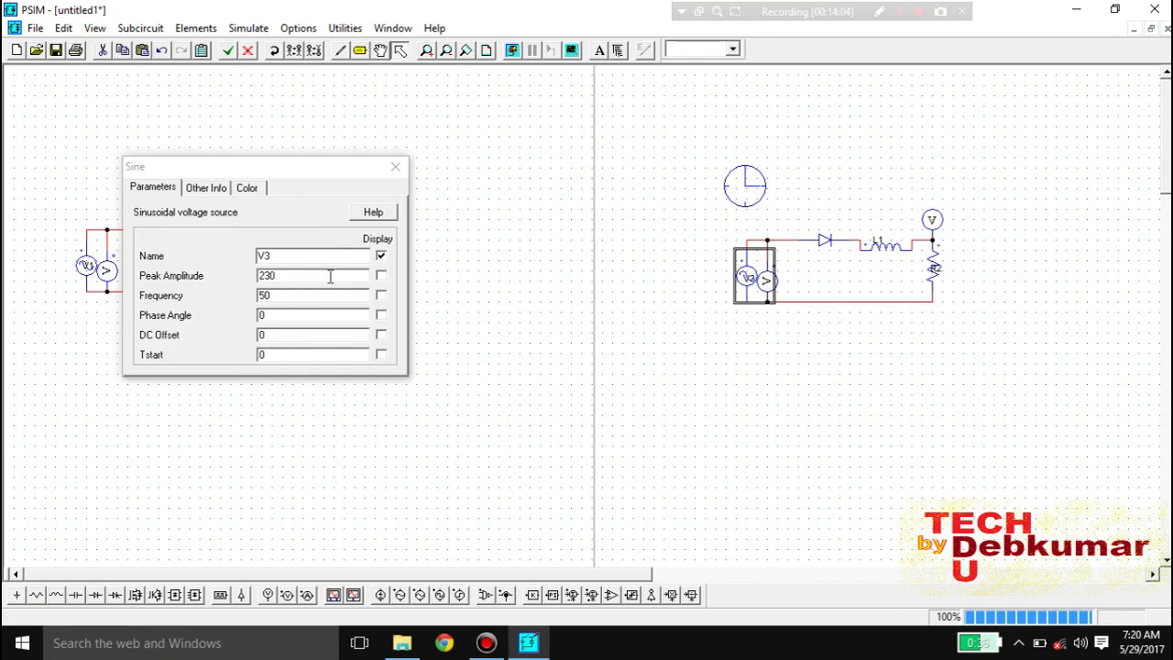
click(395, 165)
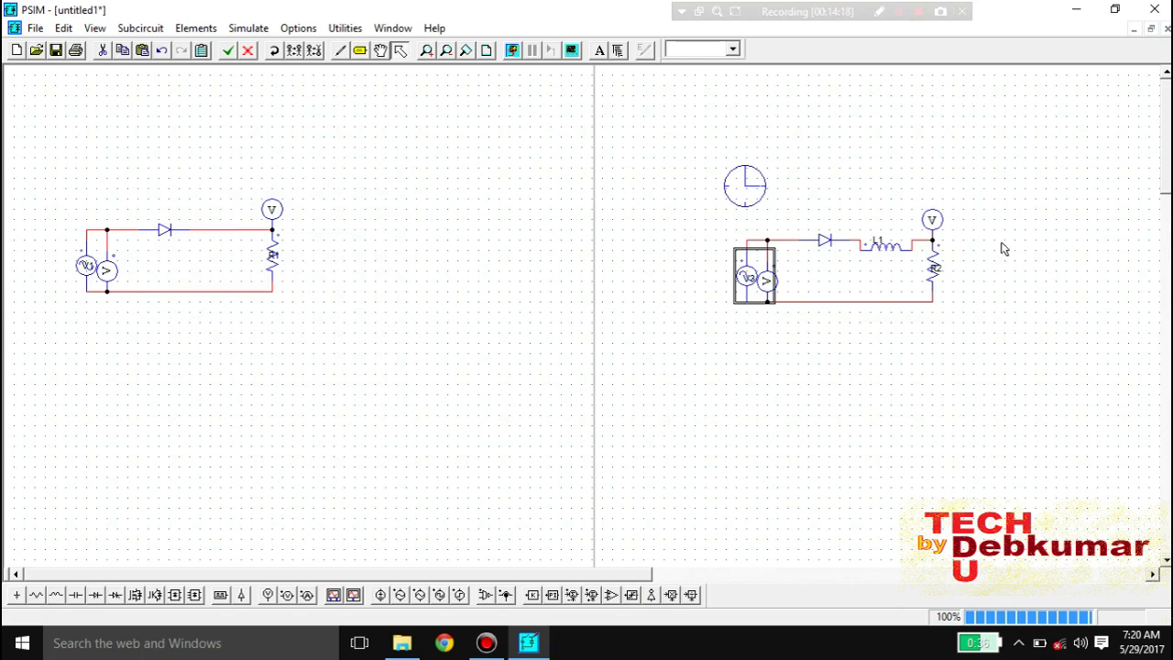
key(F8)
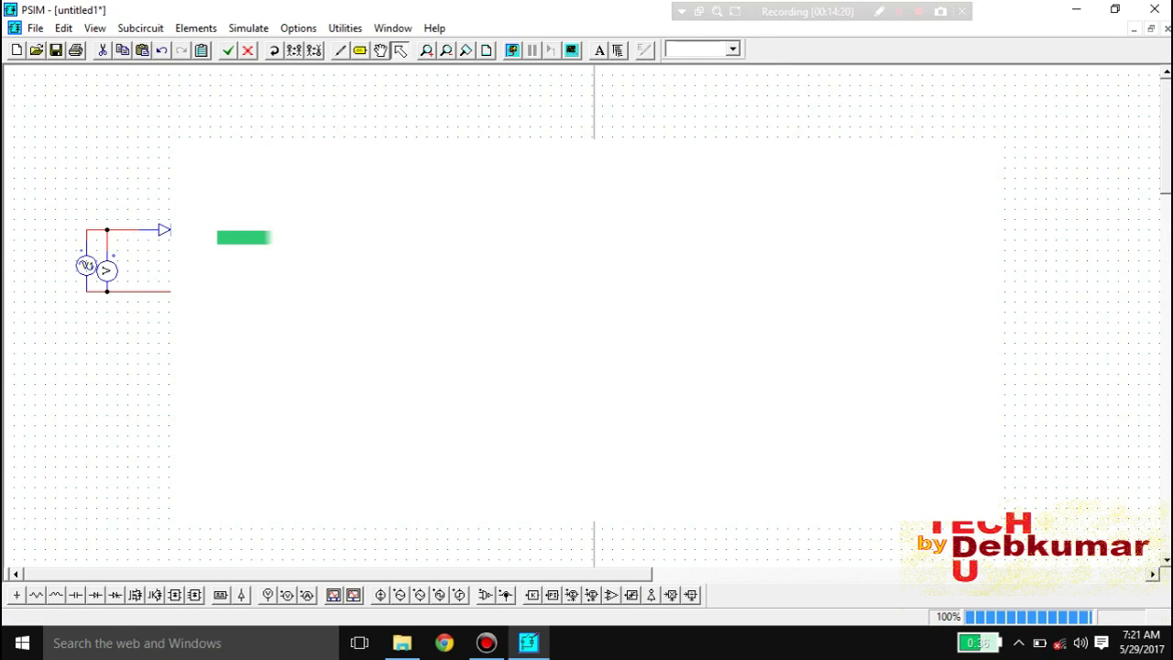